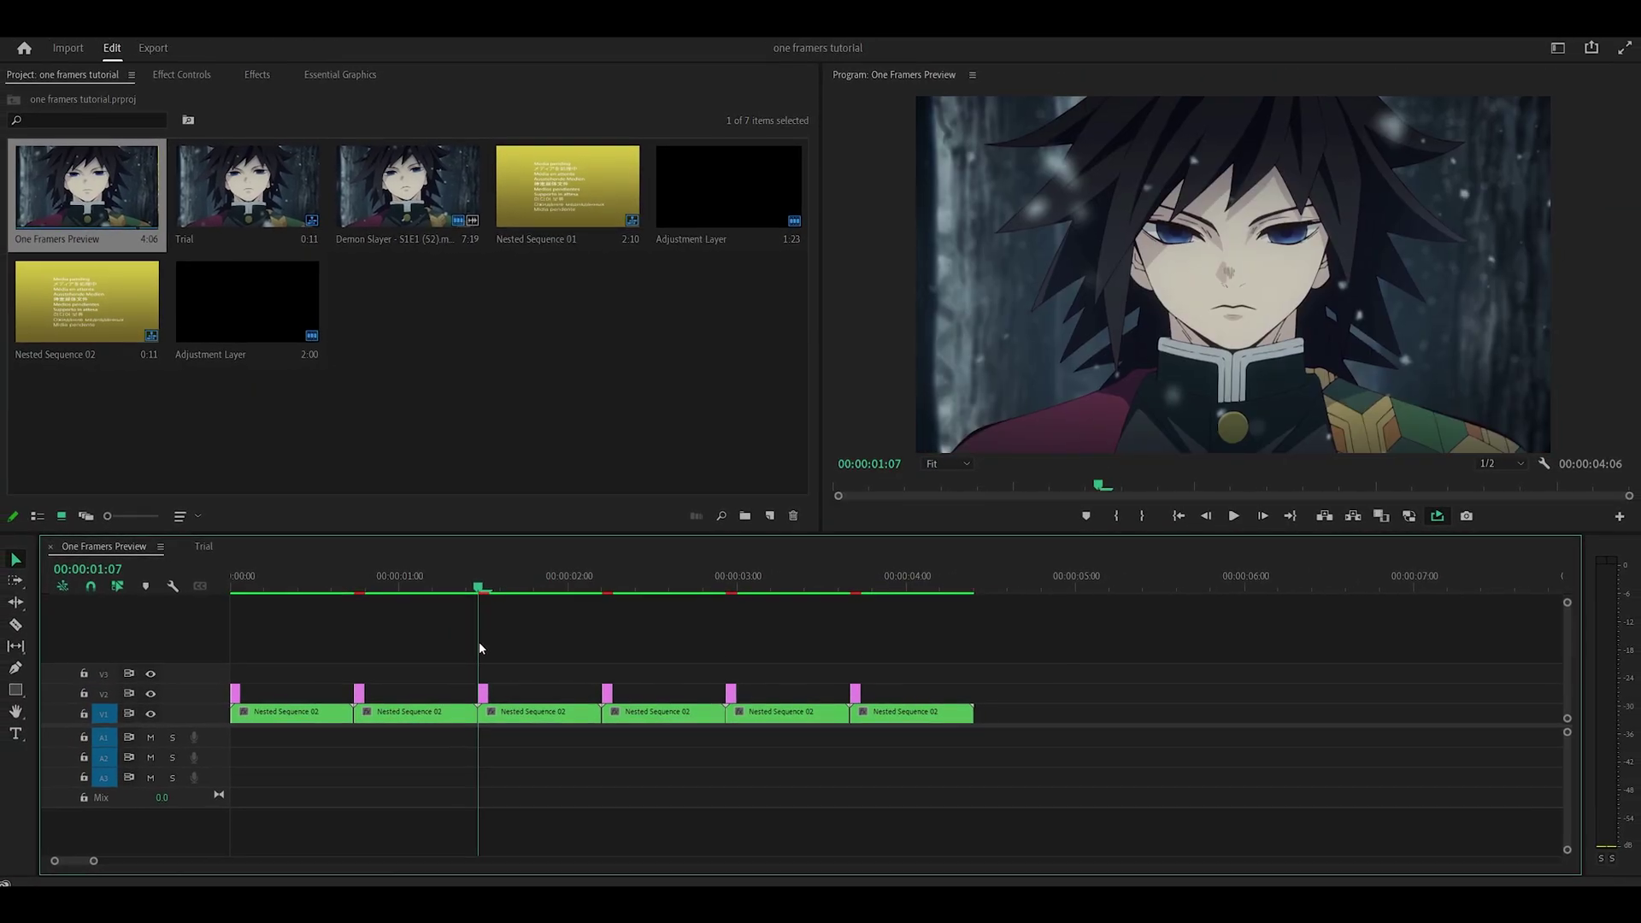
Step: Play and scrub the preview sequence around frames 11–13, then return to the first frame
key("space")
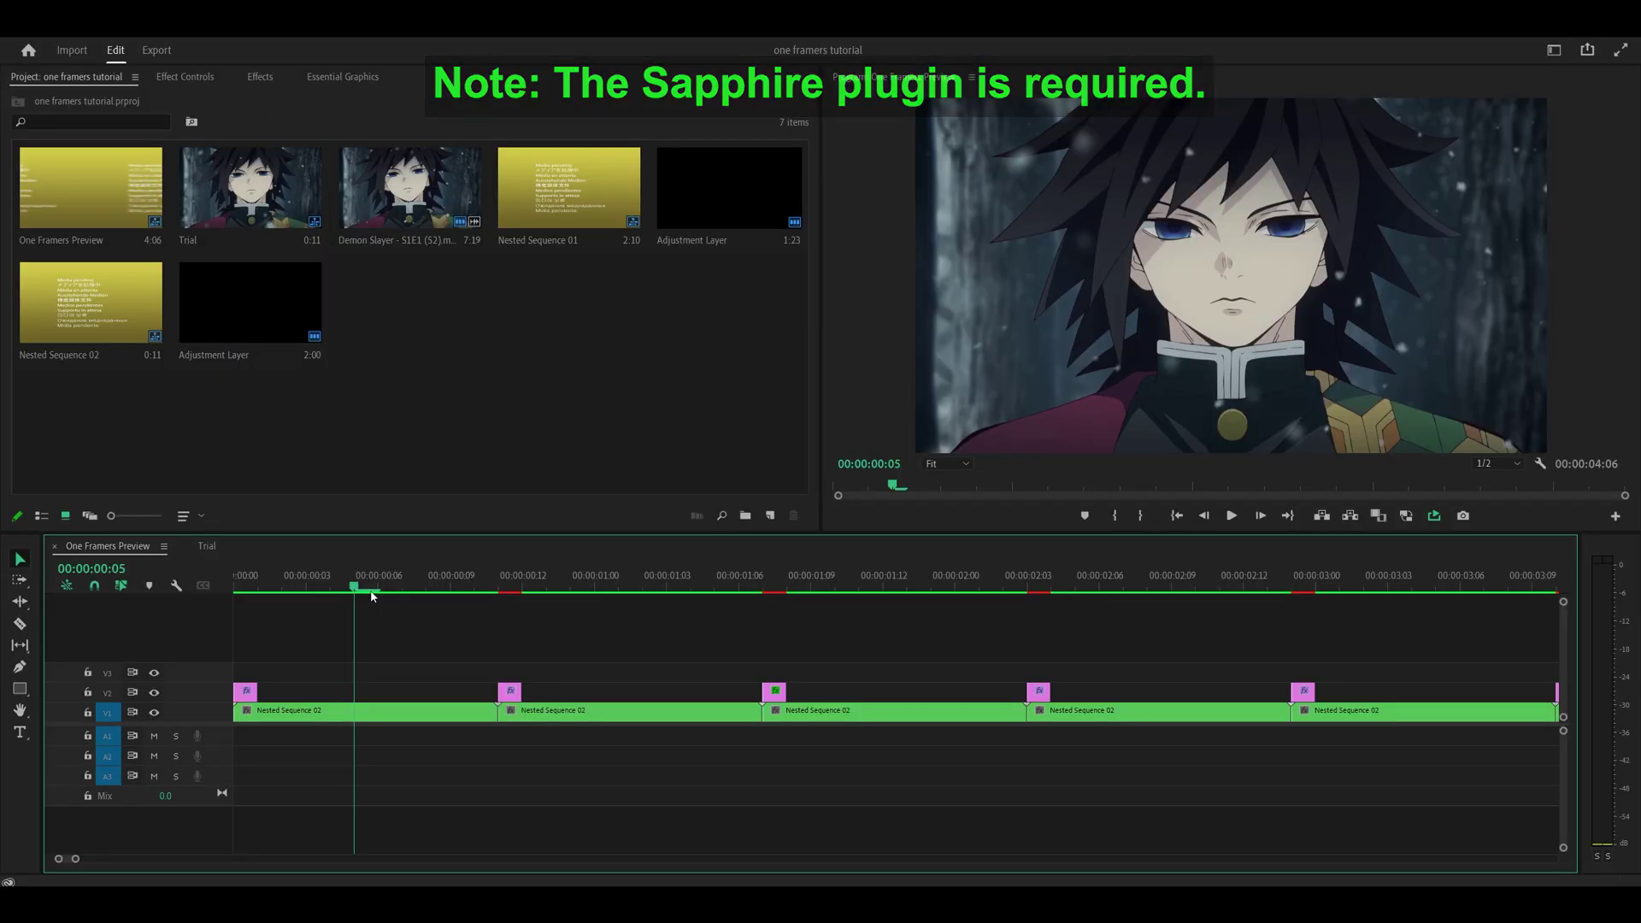
left_click_drag(356, 588, 245, 607)
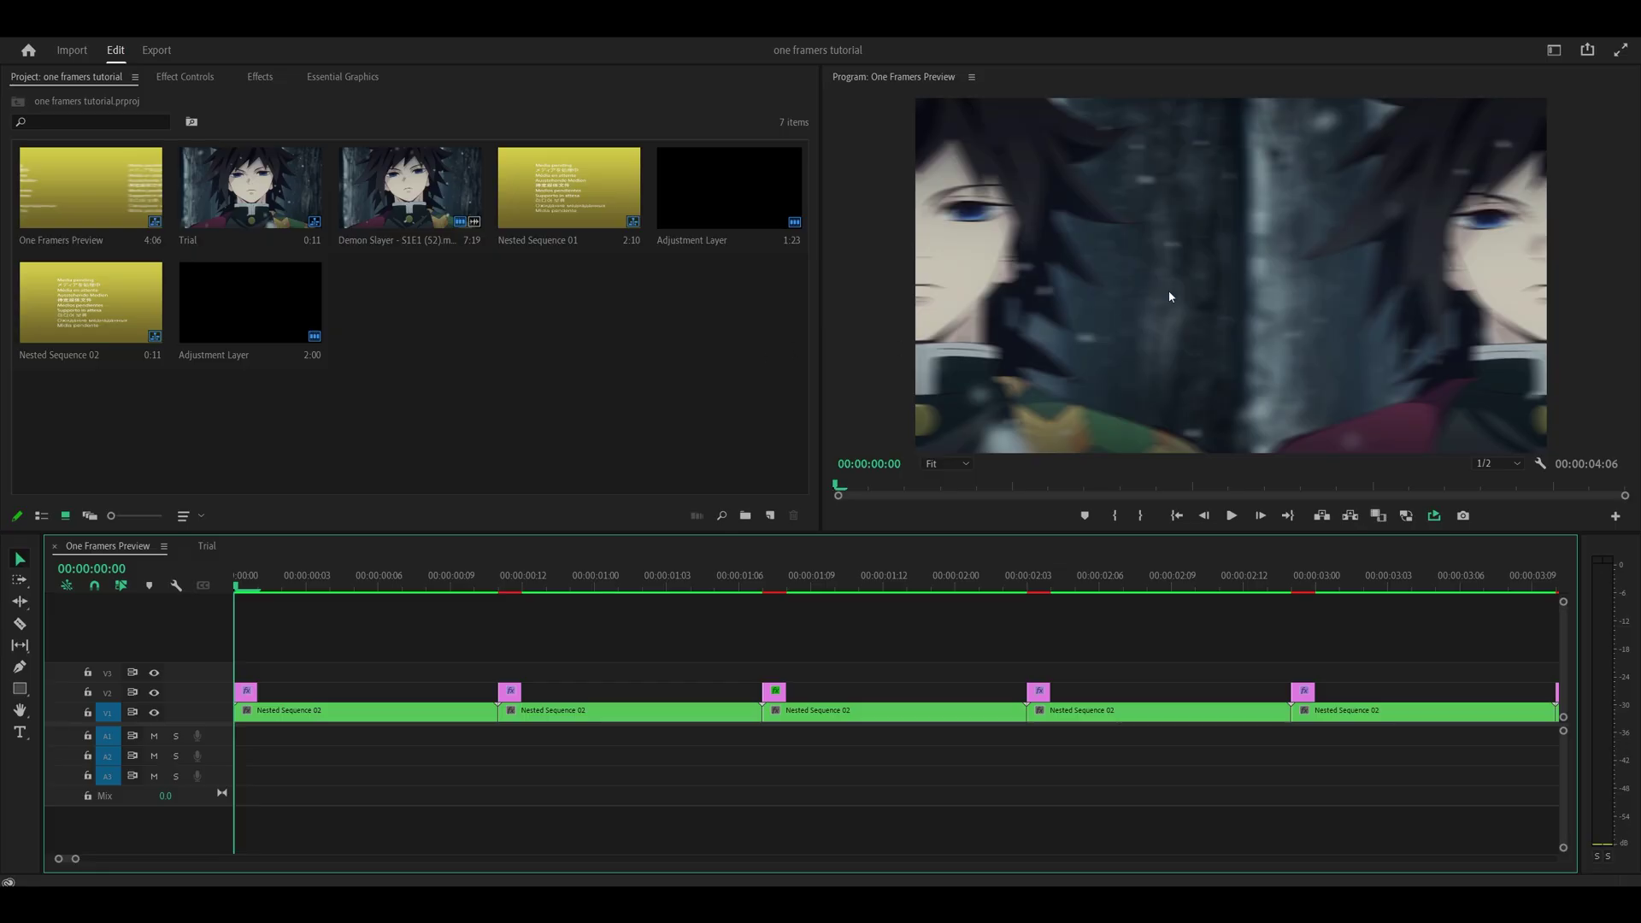
left_click(514, 588)
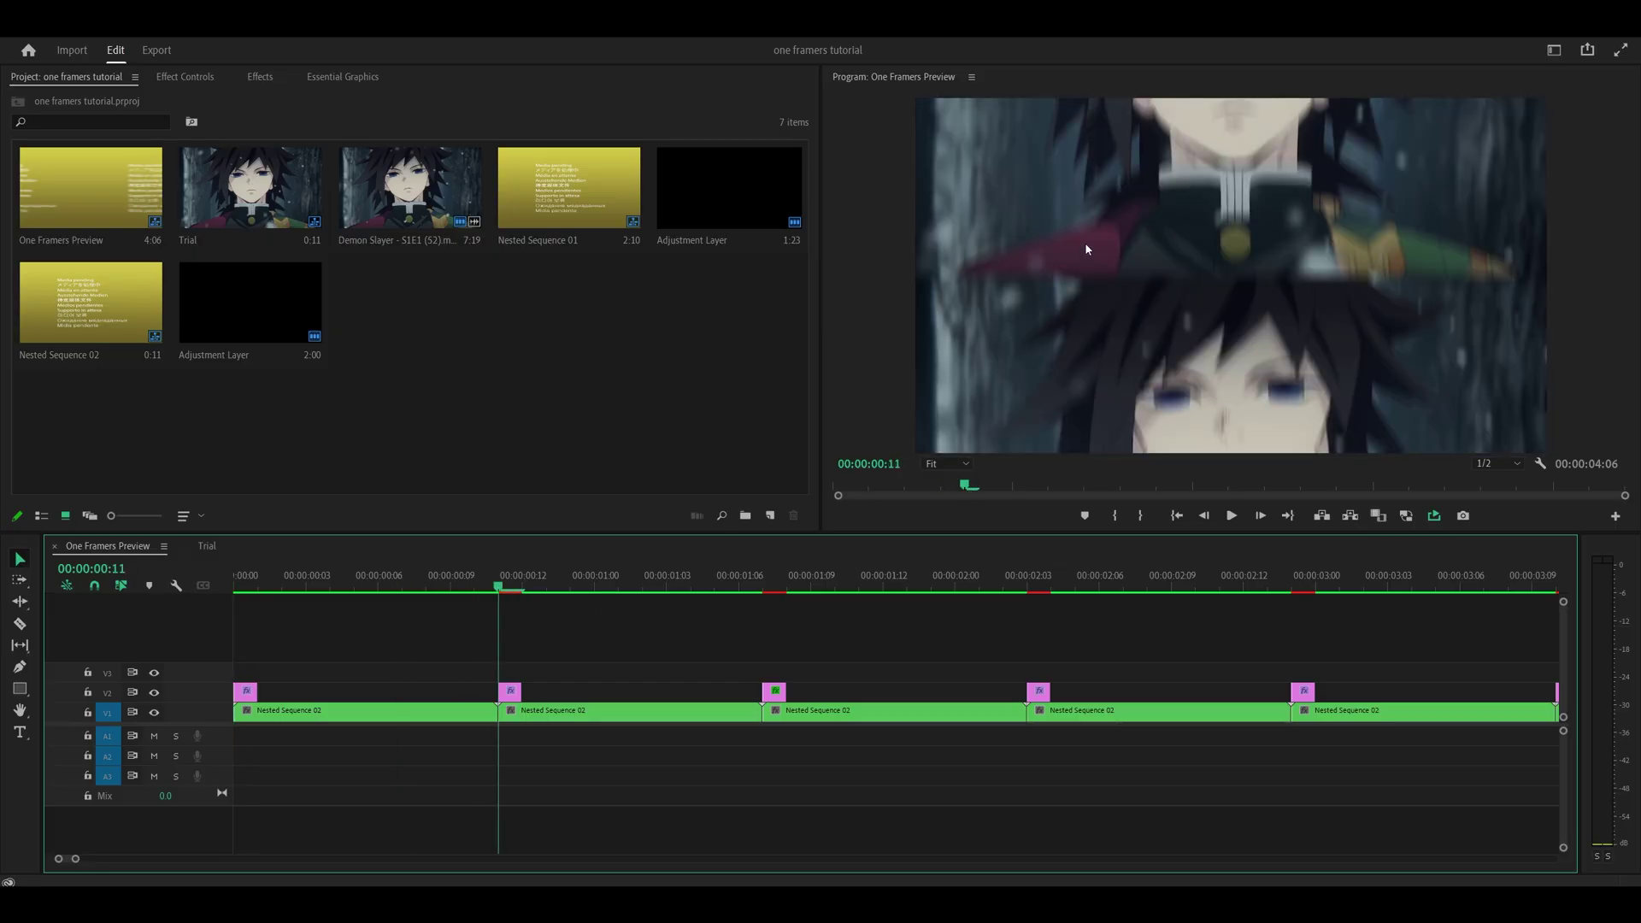
key("Home")
key("space")
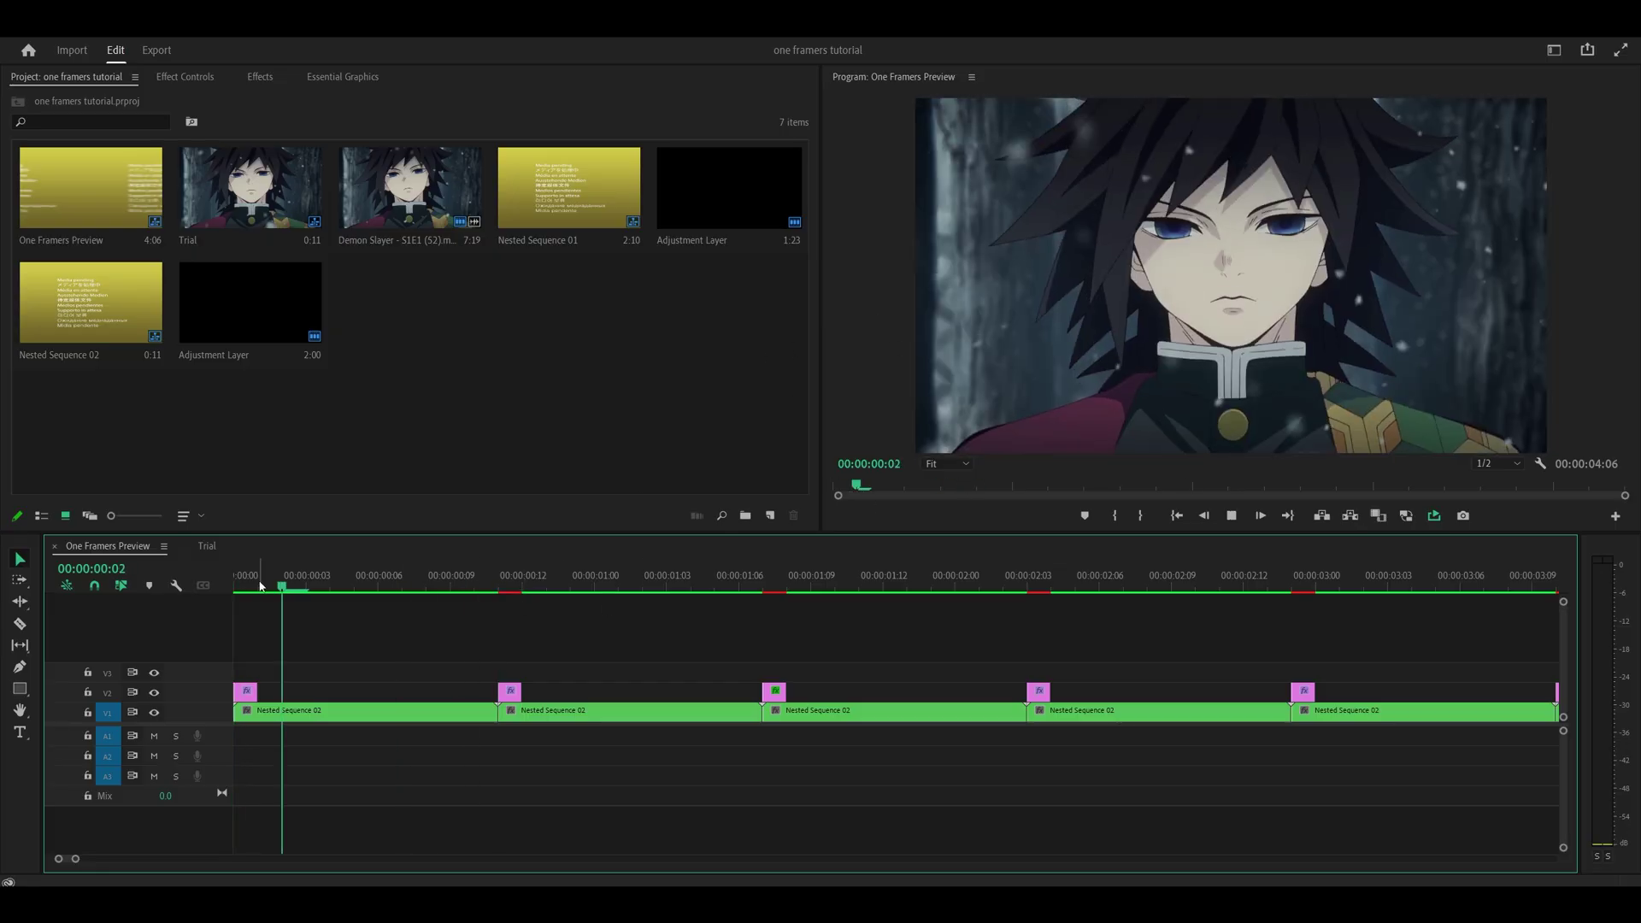
left_click(247, 587)
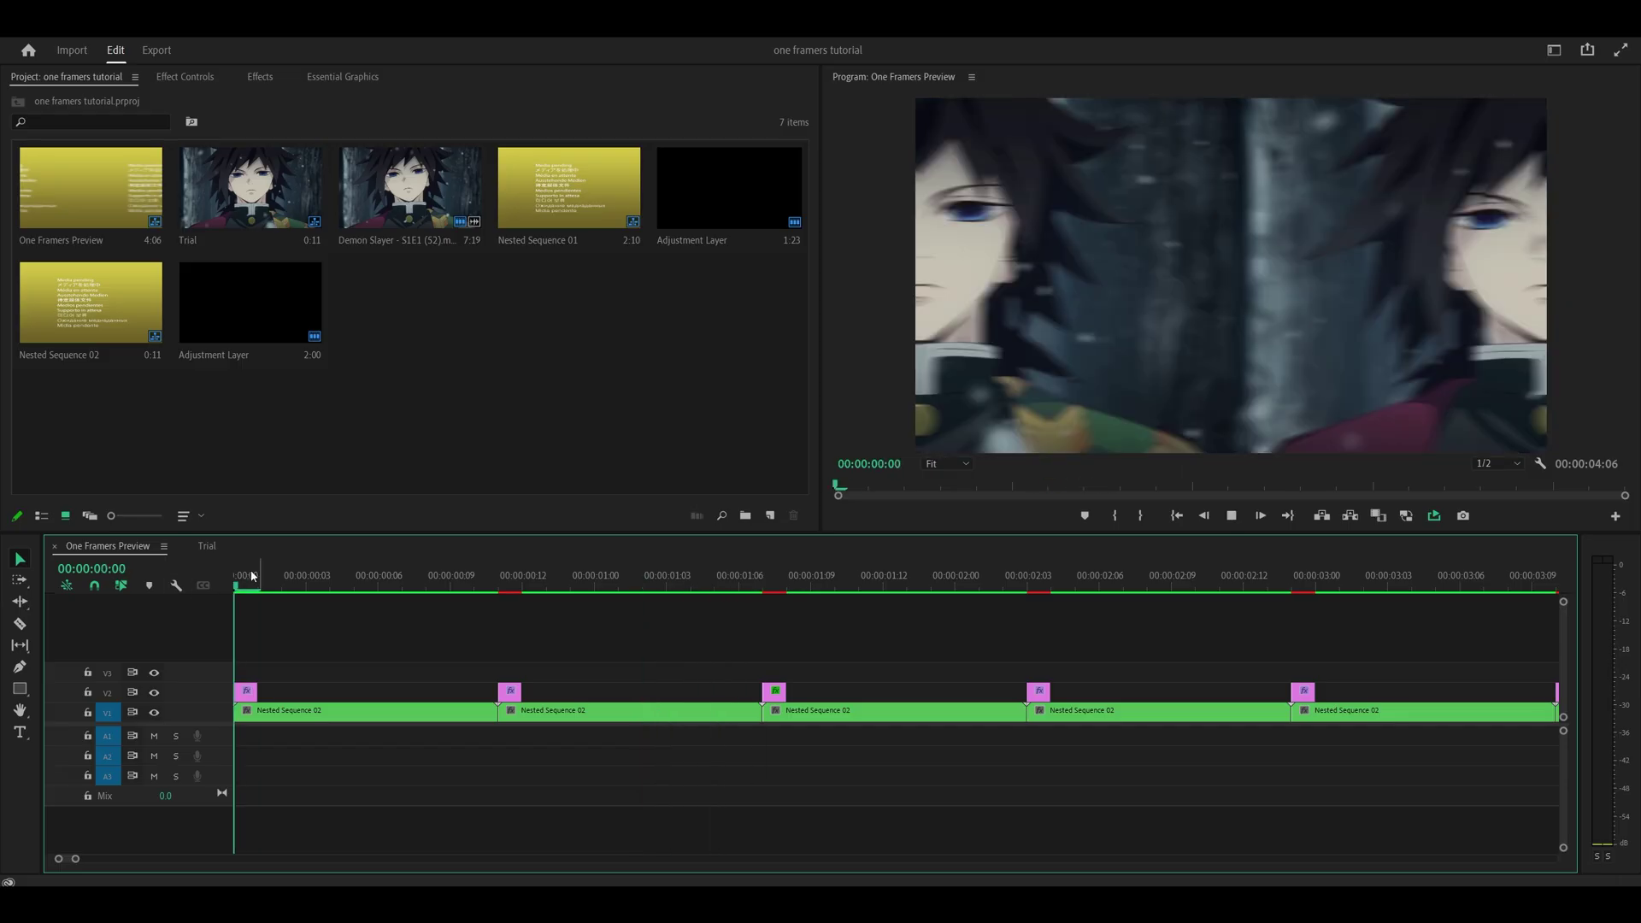
key("space")
left_click(494, 581)
mouse_move(494, 581)
left_mouse_down()
mouse_move(543, 587)
mouse_move(502, 586)
left_mouse_up()
key("Home")
Step: Open the Trial sequence and apply S_WarpTransform to the V2 adjustment layer
left_click(207, 545)
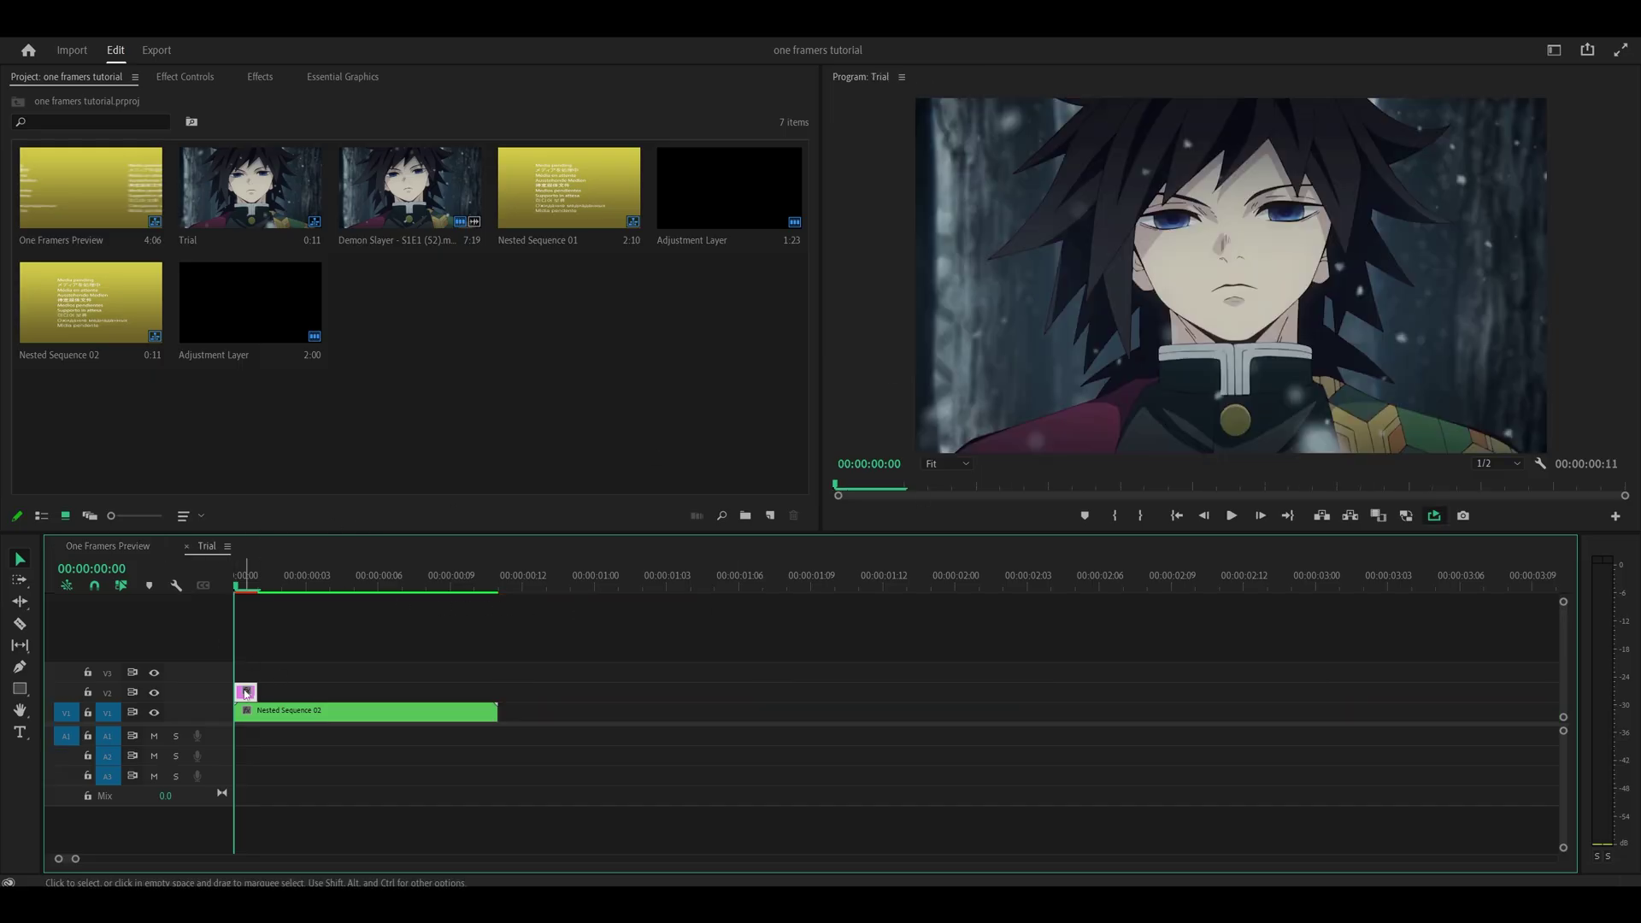
left_click(205, 78)
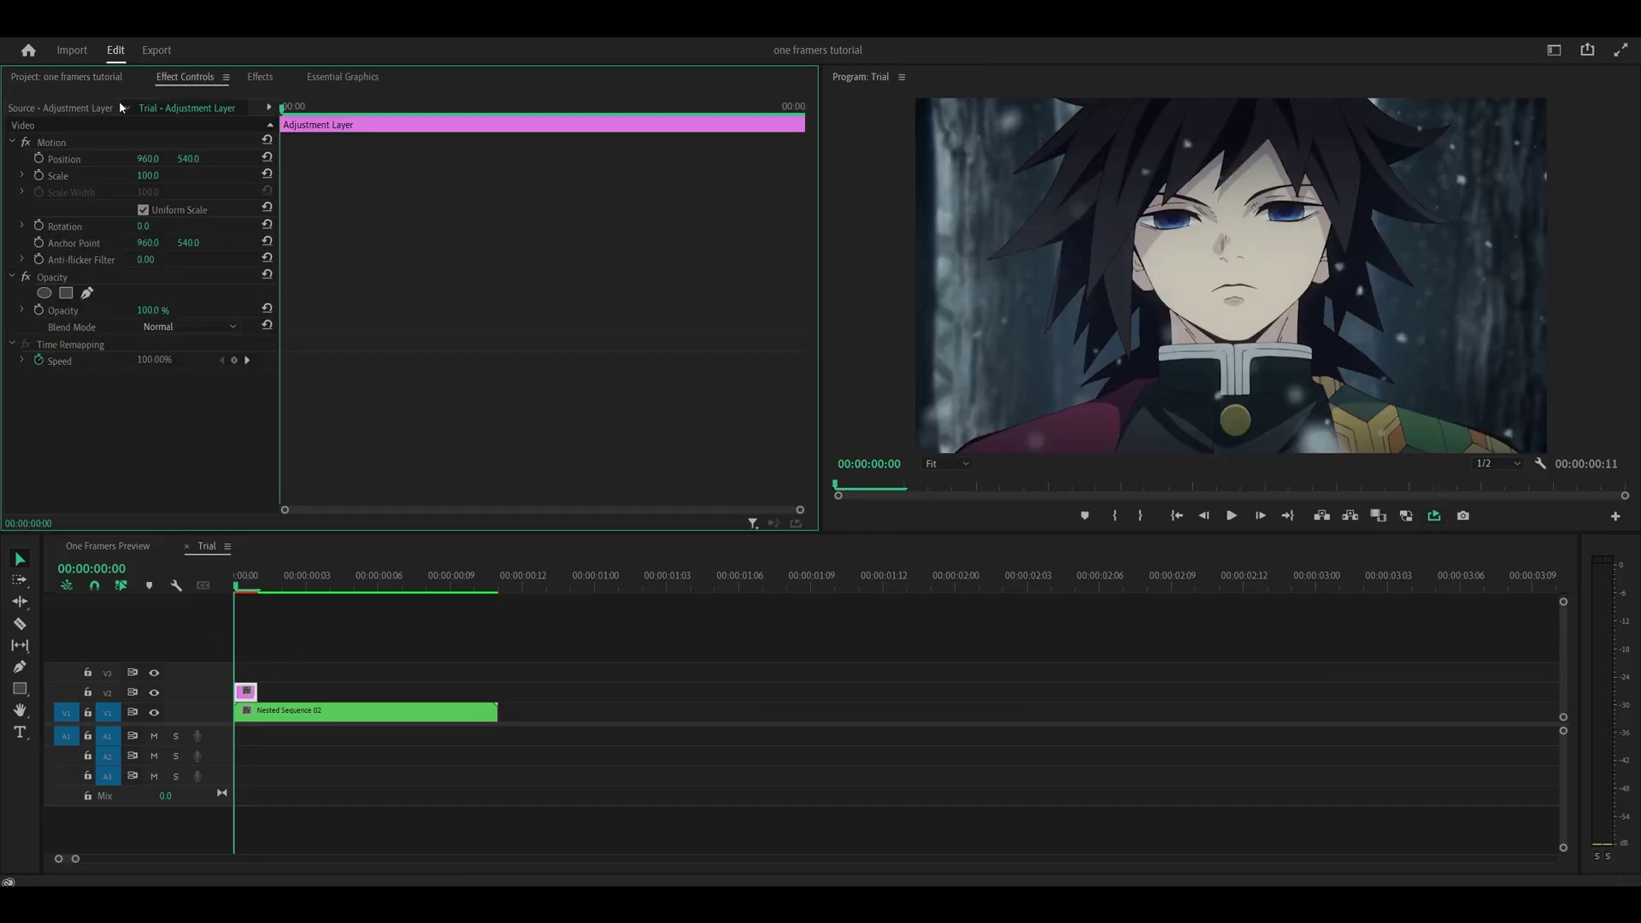
left_click(255, 77)
left_click(94, 99)
type("warptrans")
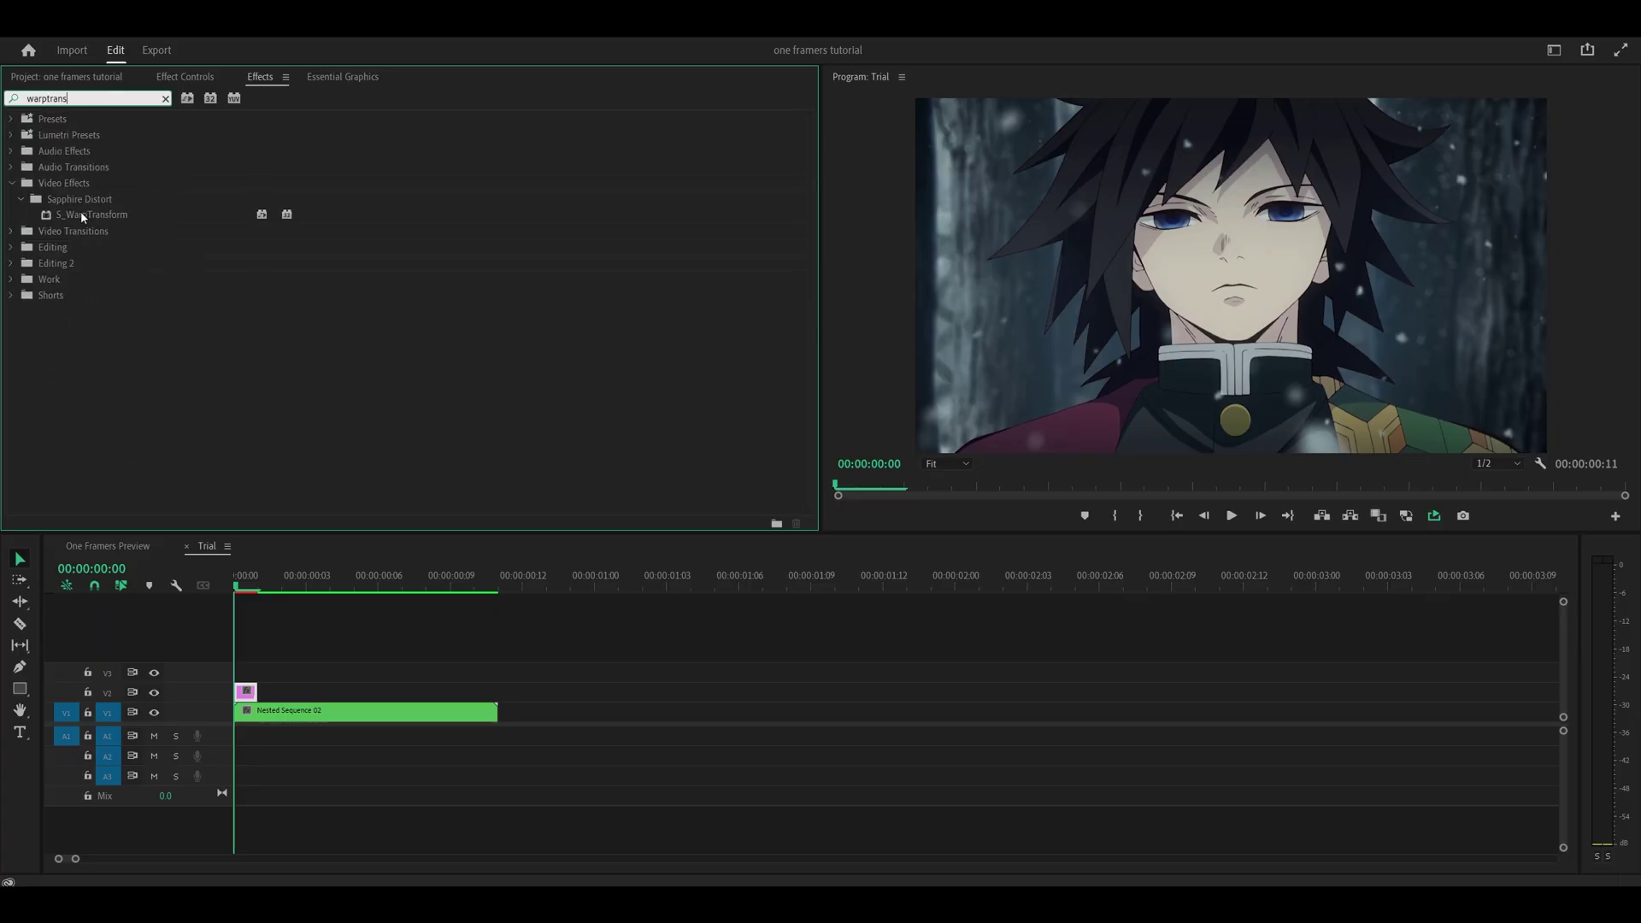
left_click_drag(89, 215, 246, 691)
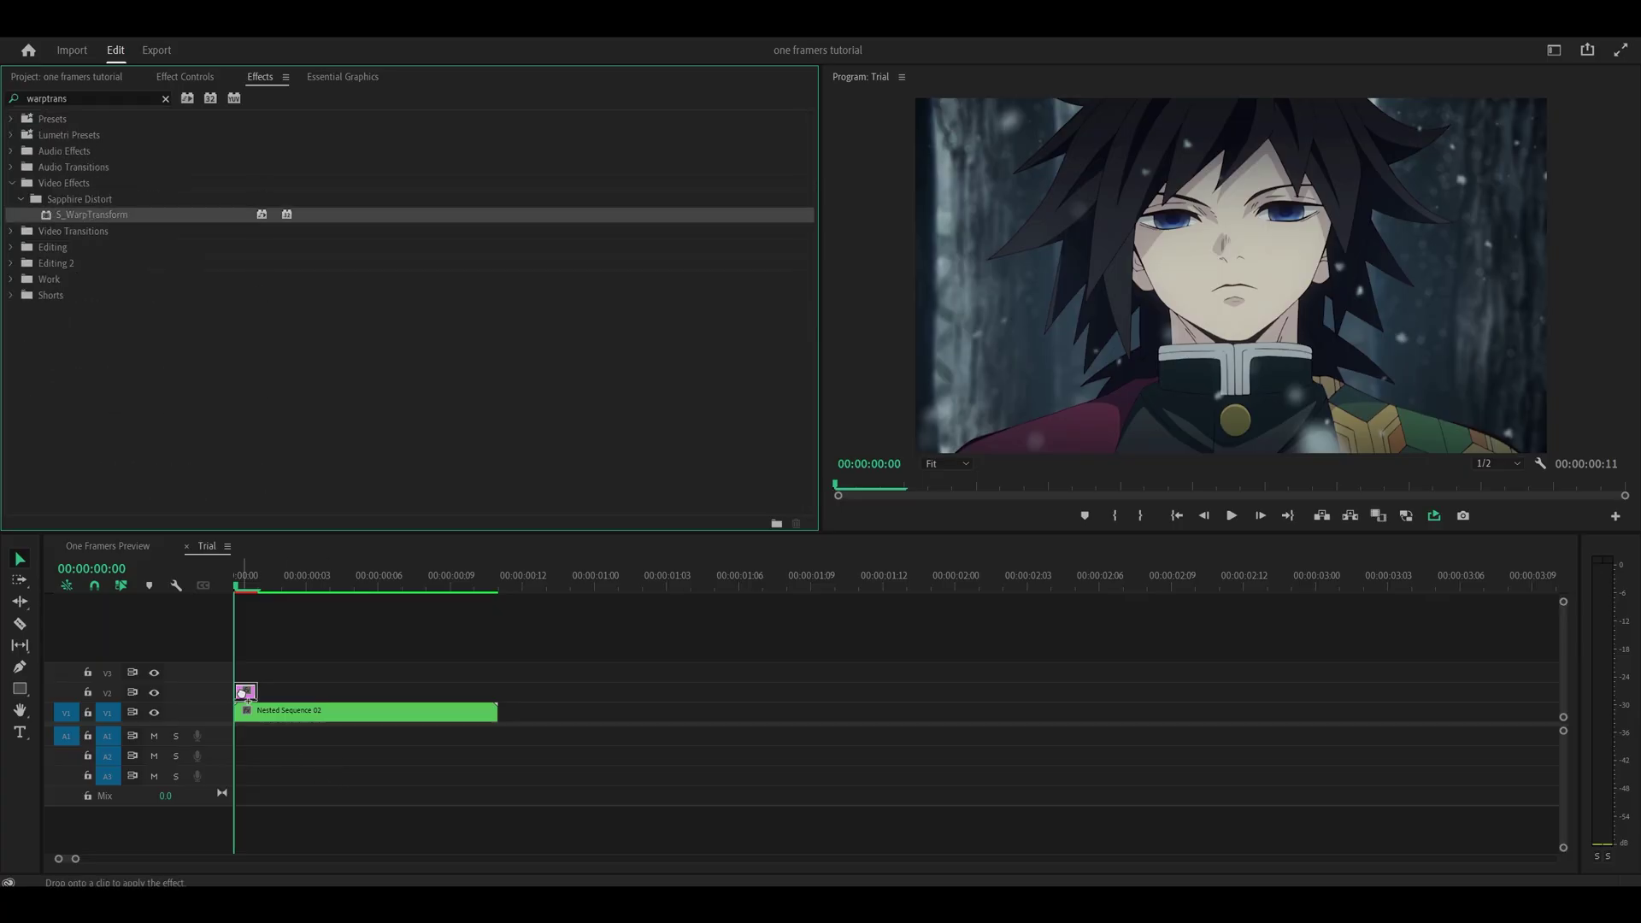
Step: Add S_BlurDirectional to the same adjustment layer and view its effect settings
left_click(85, 99)
type("blurdirec")
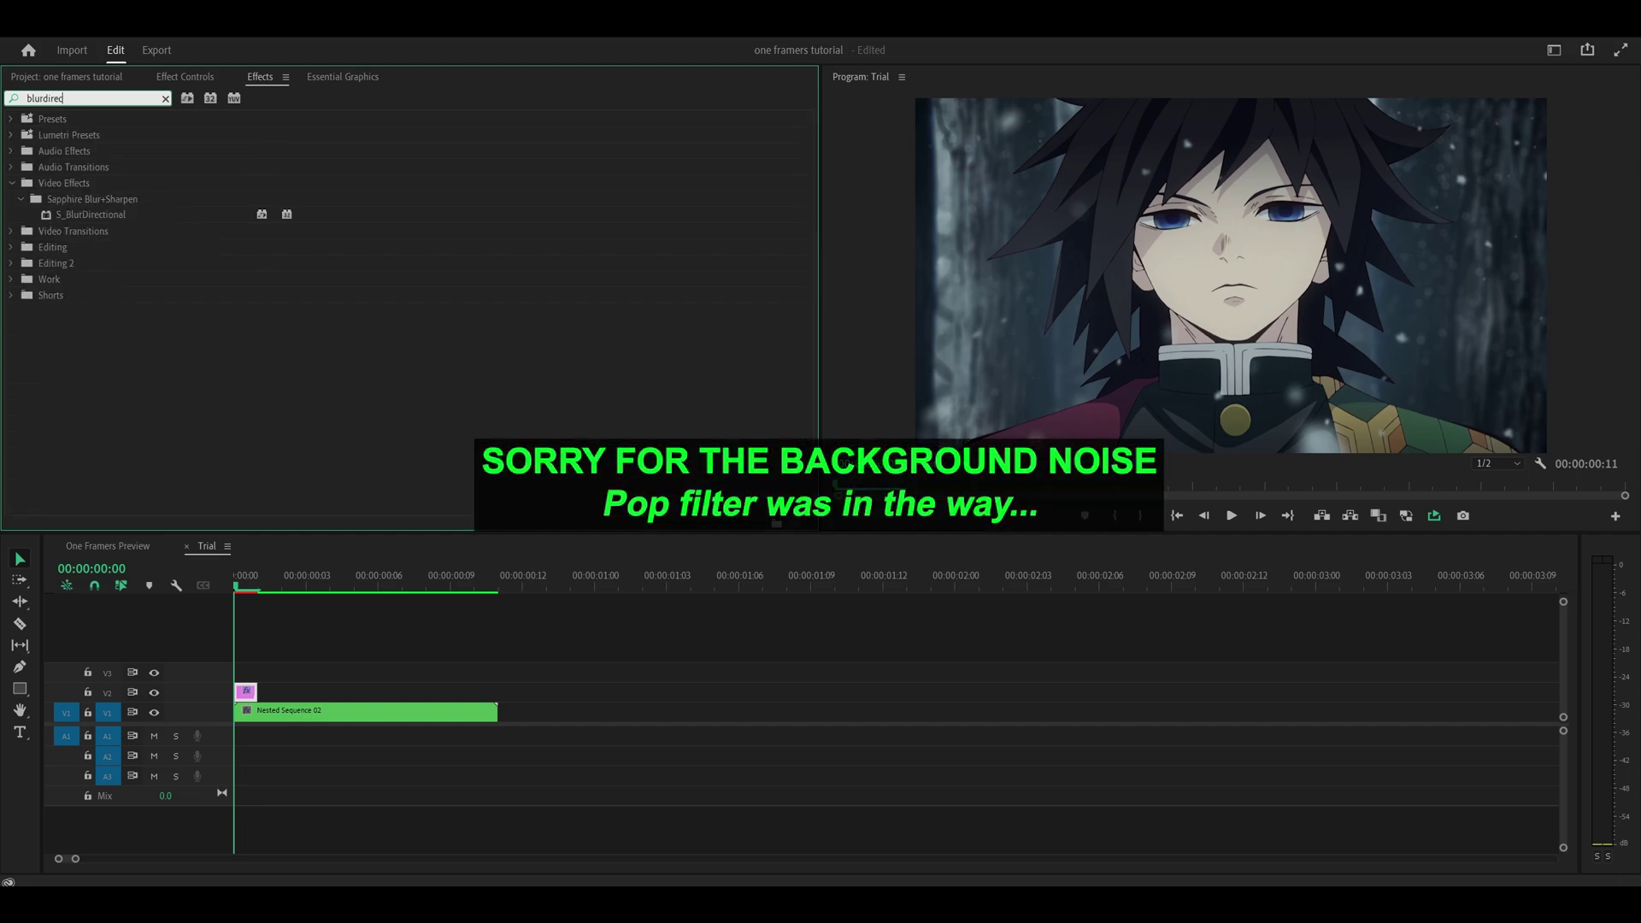
left_click_drag(85, 215, 245, 691)
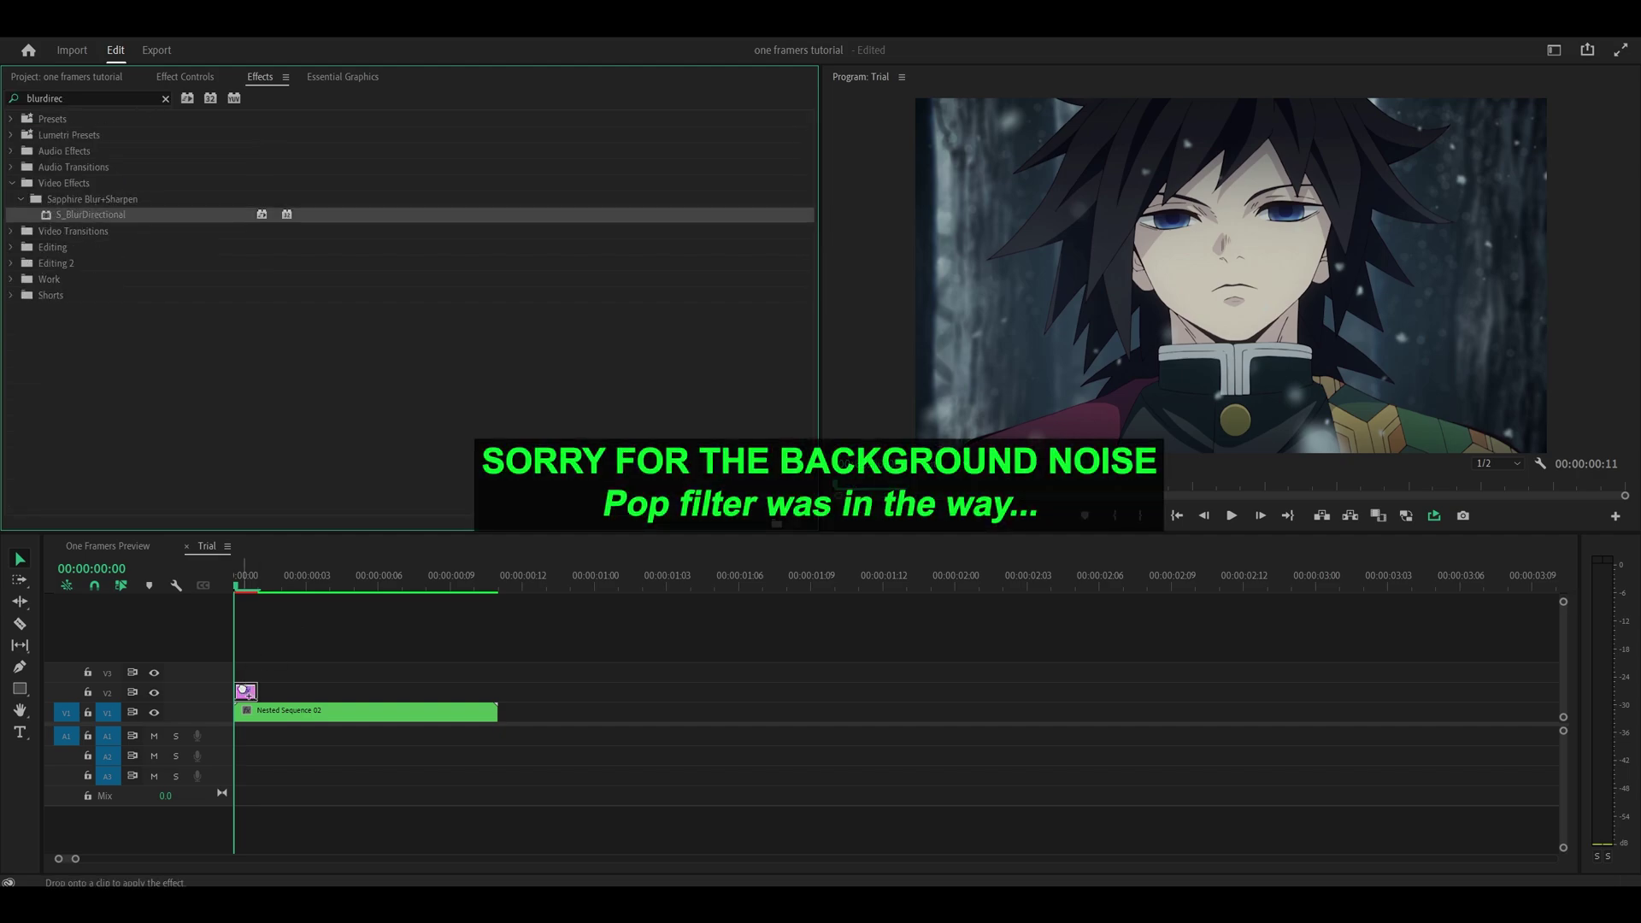
left_click(186, 77)
Step: Set S_WarpTransform's horizontal Shift XY X value to 1920
scroll(119, 230, "down", 4)
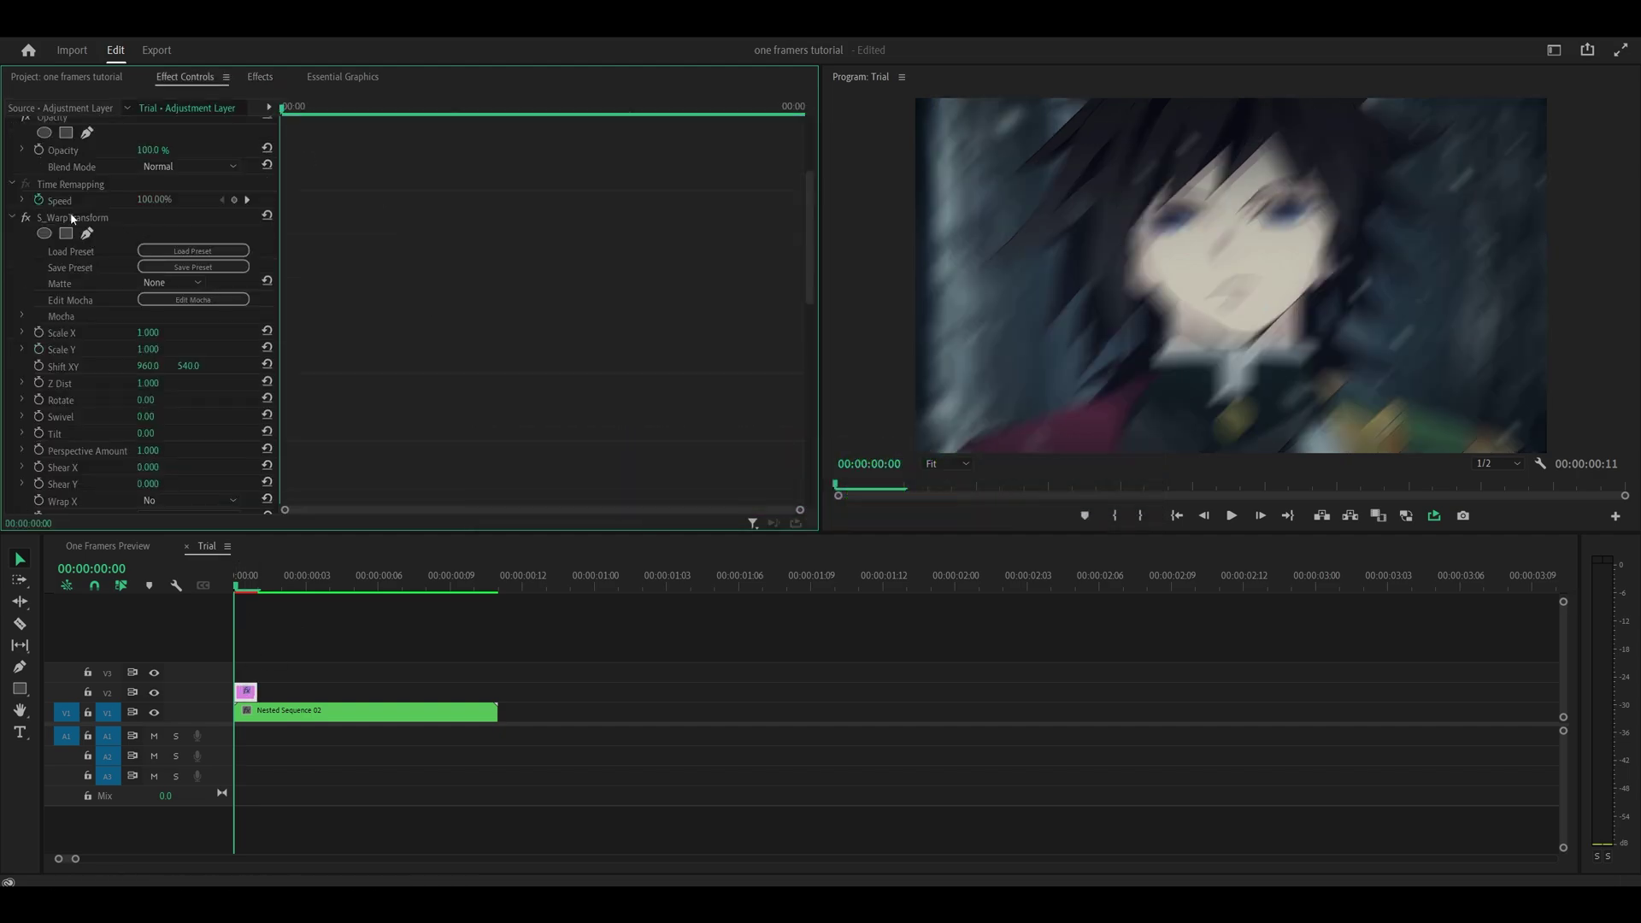
scroll(410, 359, "down", 3)
scroll(182, 322, "up", 3)
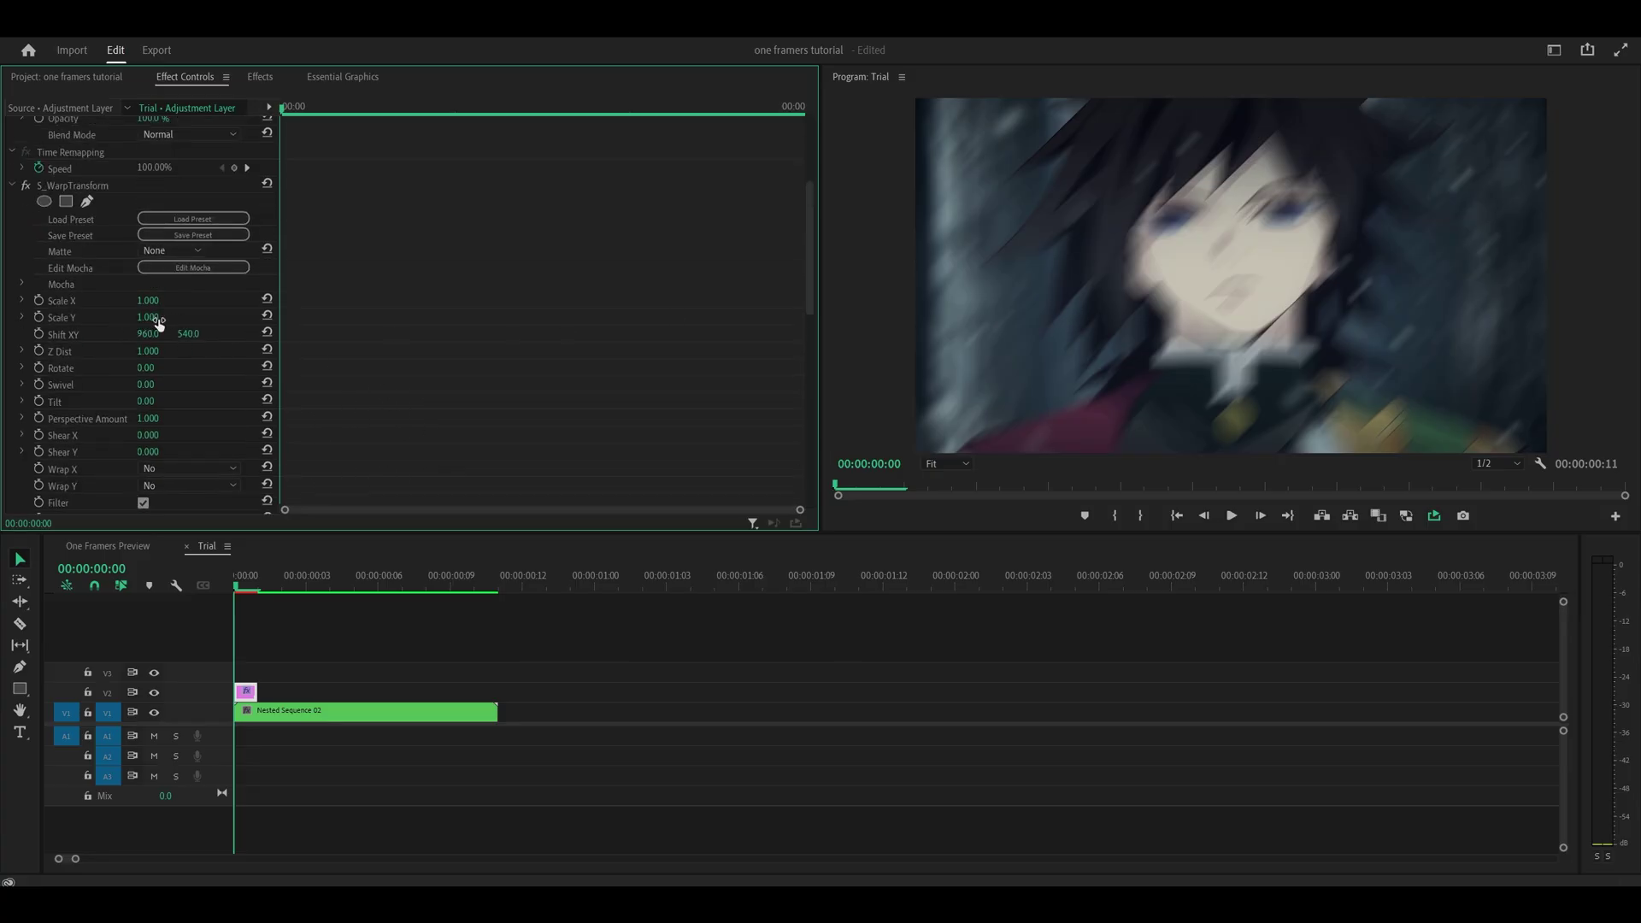
left_click_drag(148, 334, 312, 333)
left_click(149, 333)
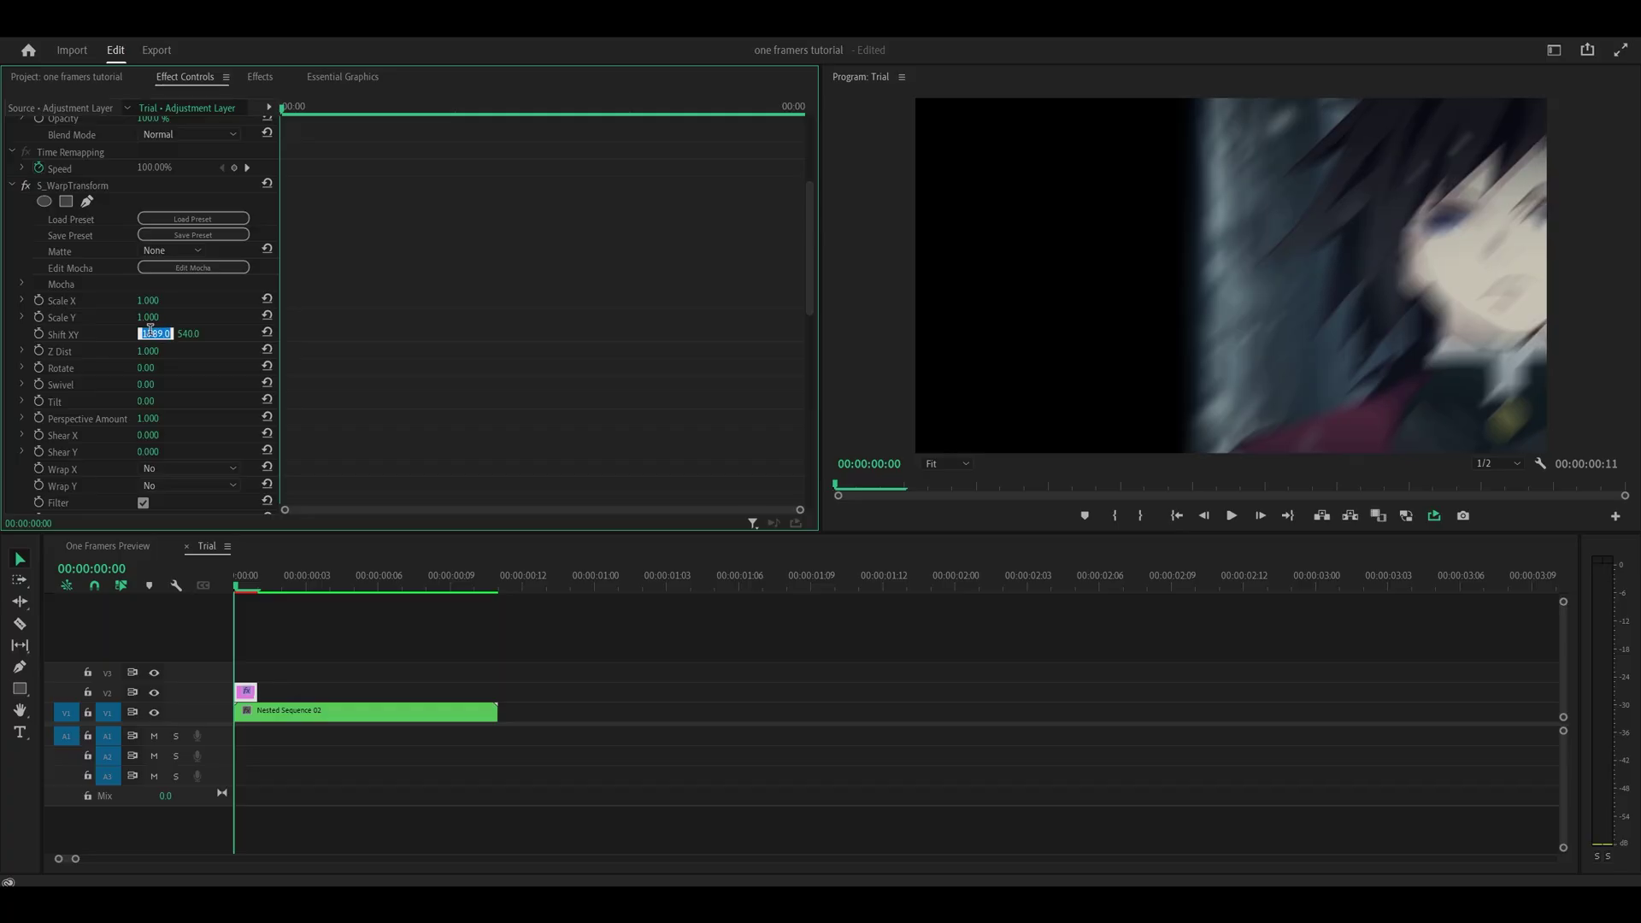
type("1920")
key("Return")
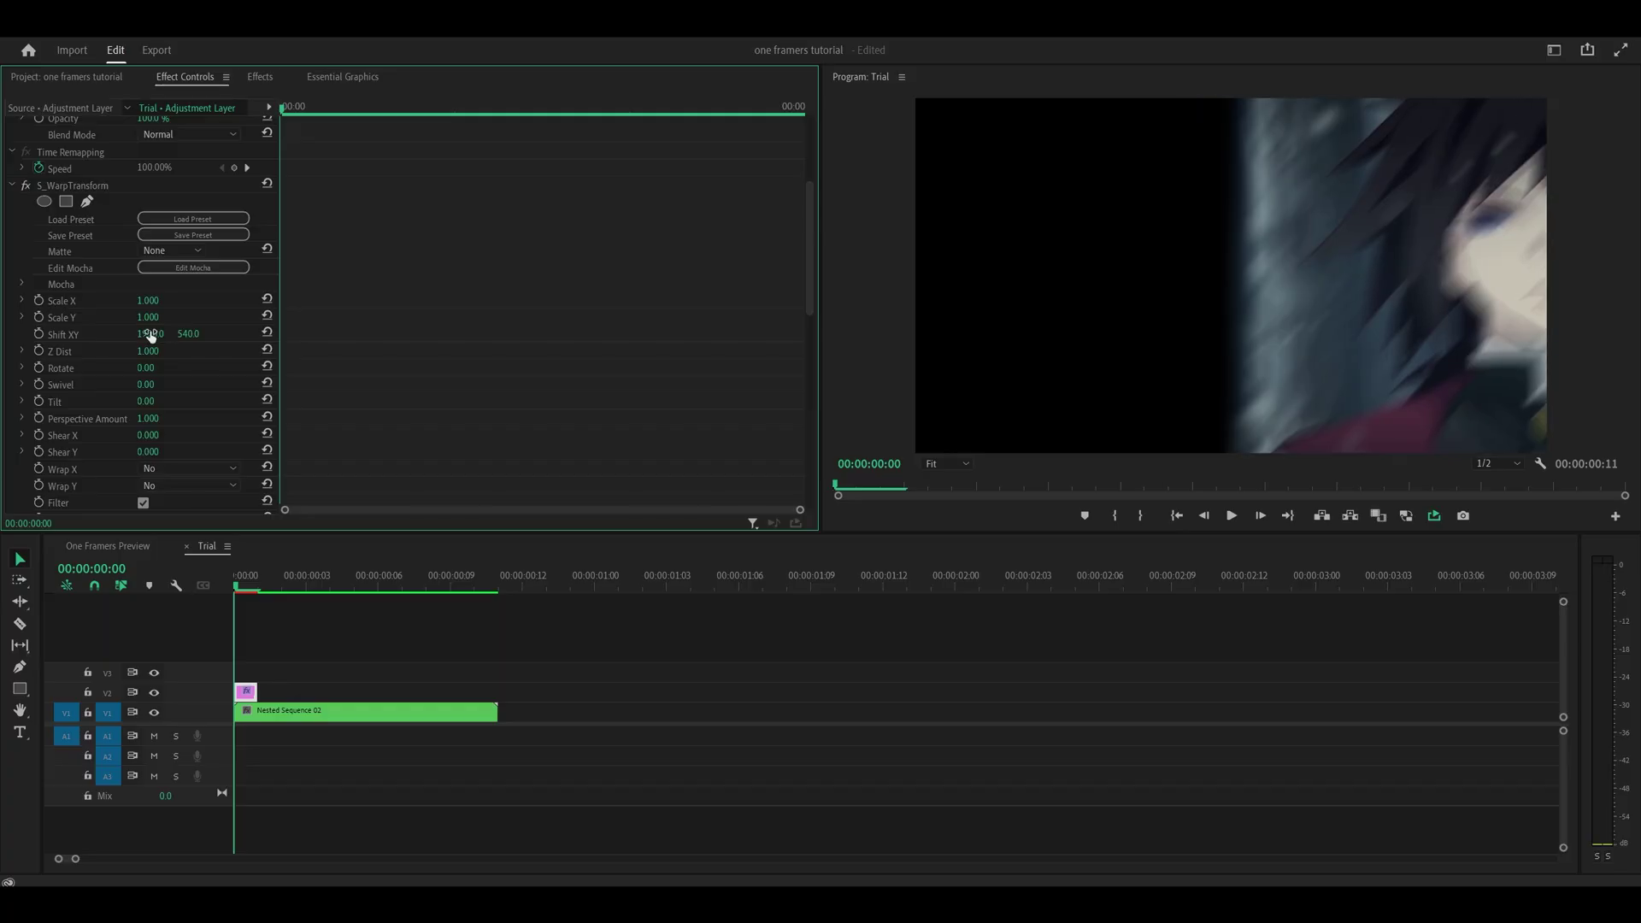
Step: Collapse the warp settings and set the S_BlurDirectional angle to 0
scroll(535, 285, "down", 1)
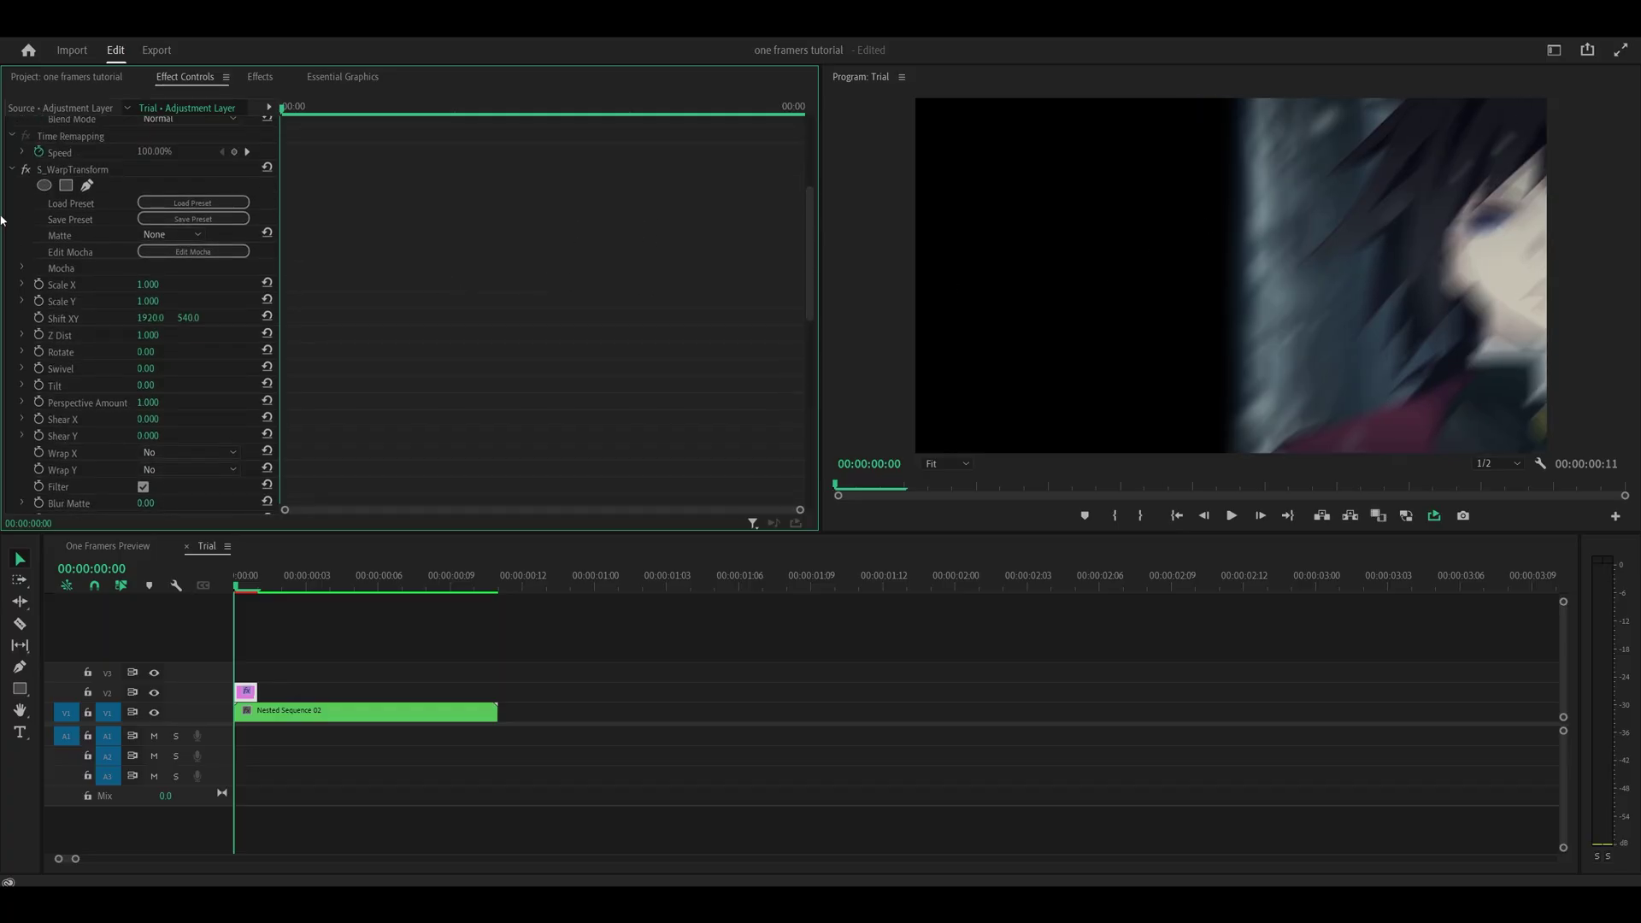
left_click(12, 169)
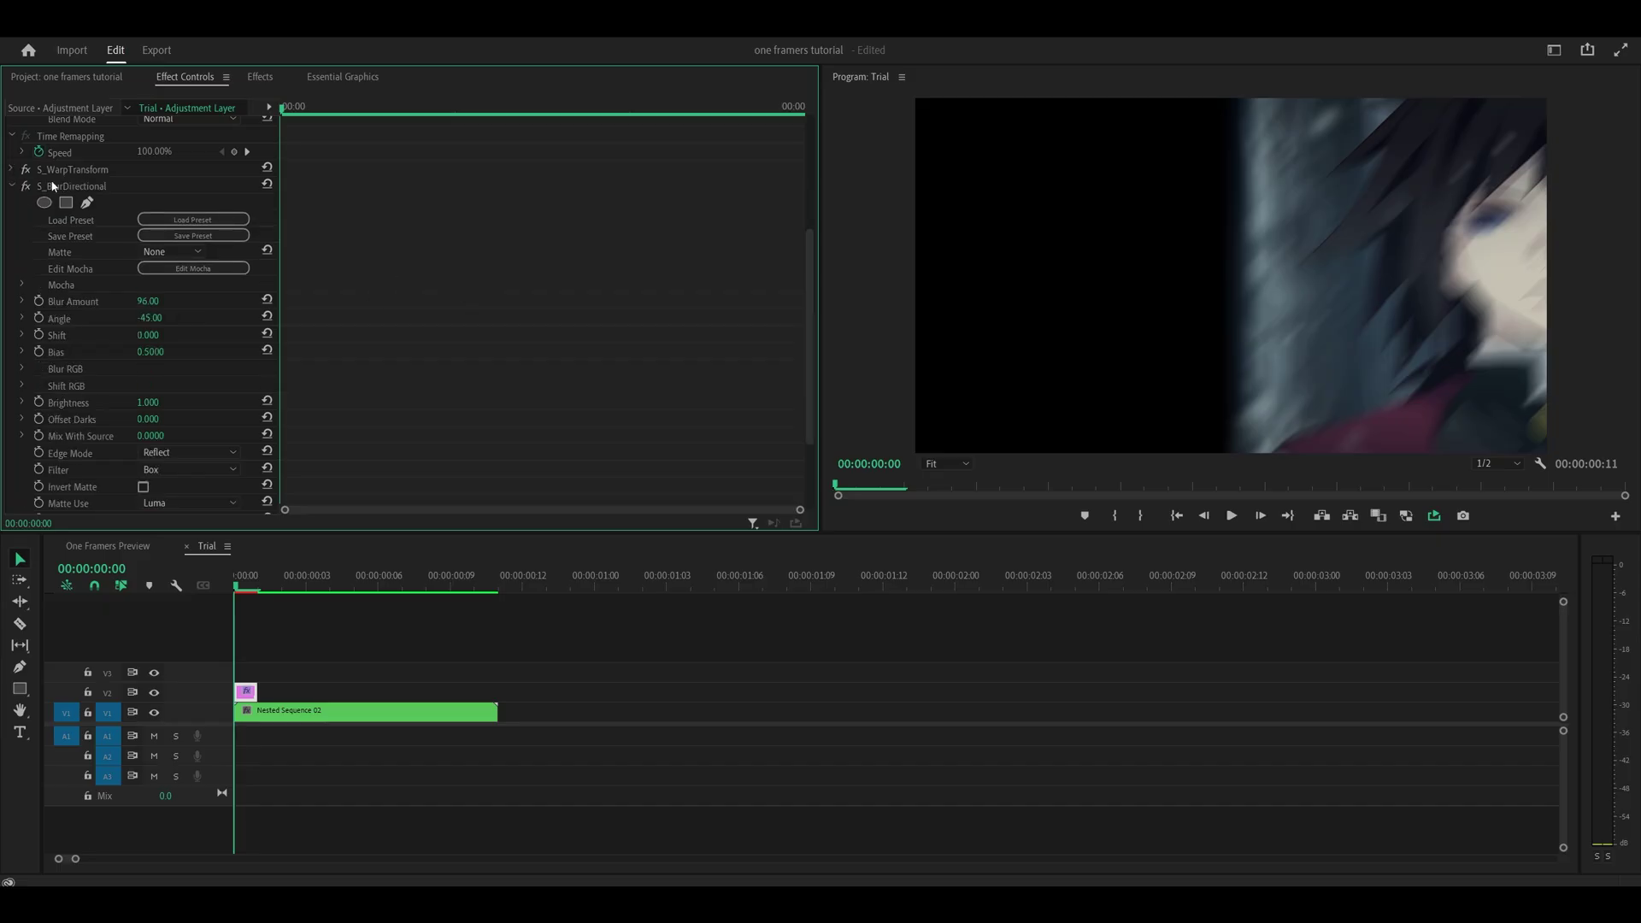
scroll(181, 258, "down", 5)
left_click(145, 238)
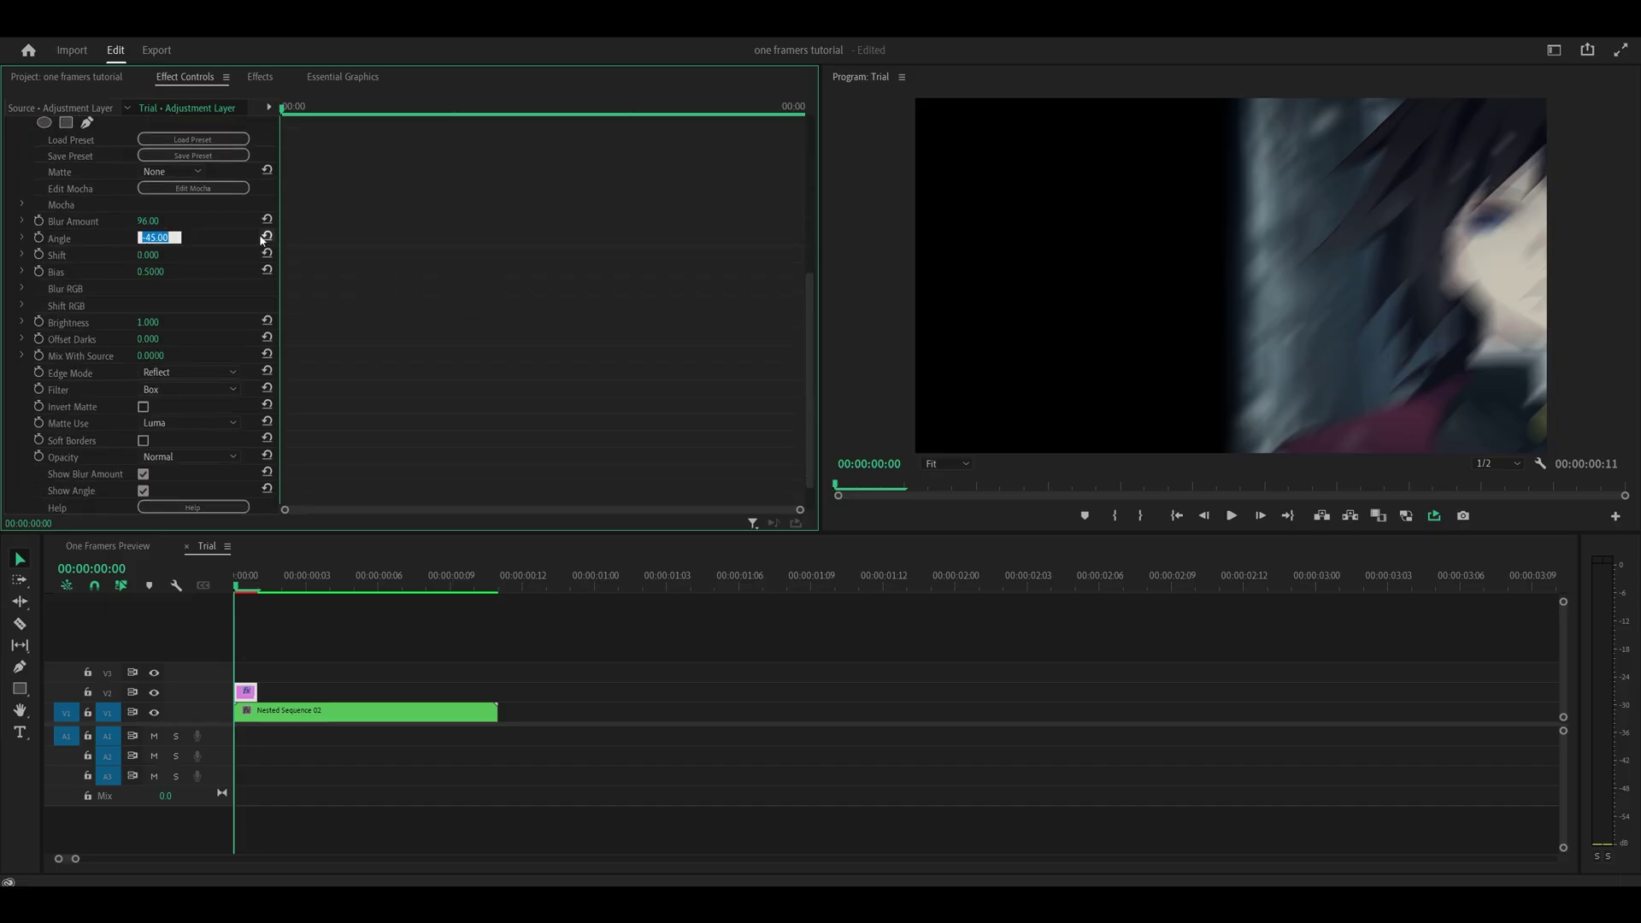
type("-")
key("shift+Tab")
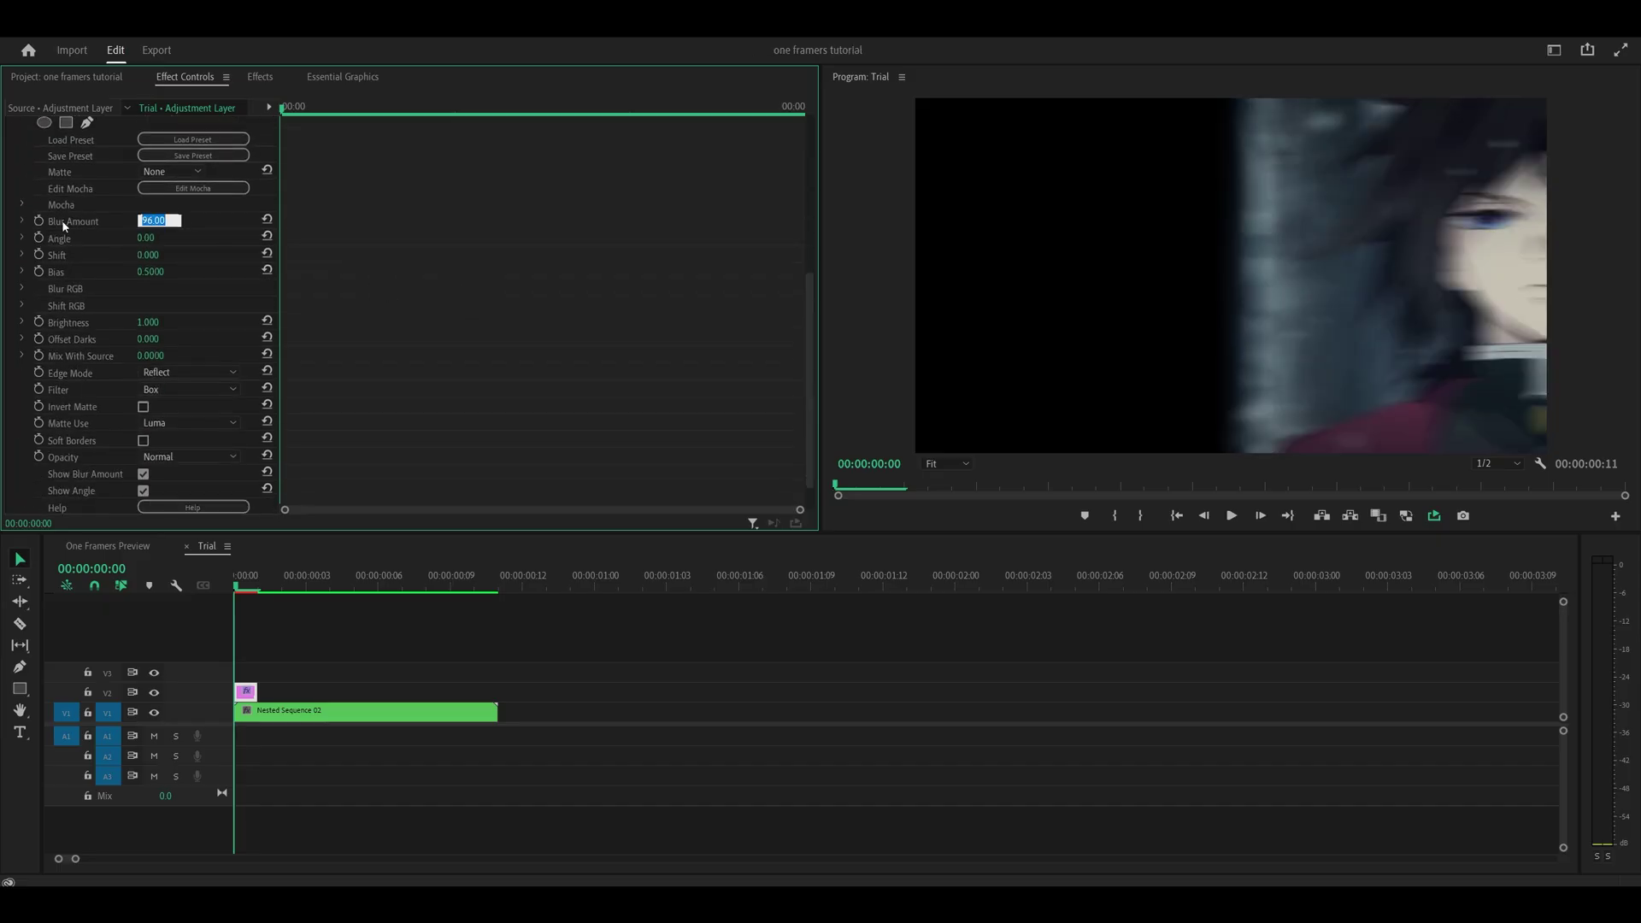
Step: Set the Blur Amount to 50, undoing a trial value of 25
type("50")
key("Return")
left_click(148, 221)
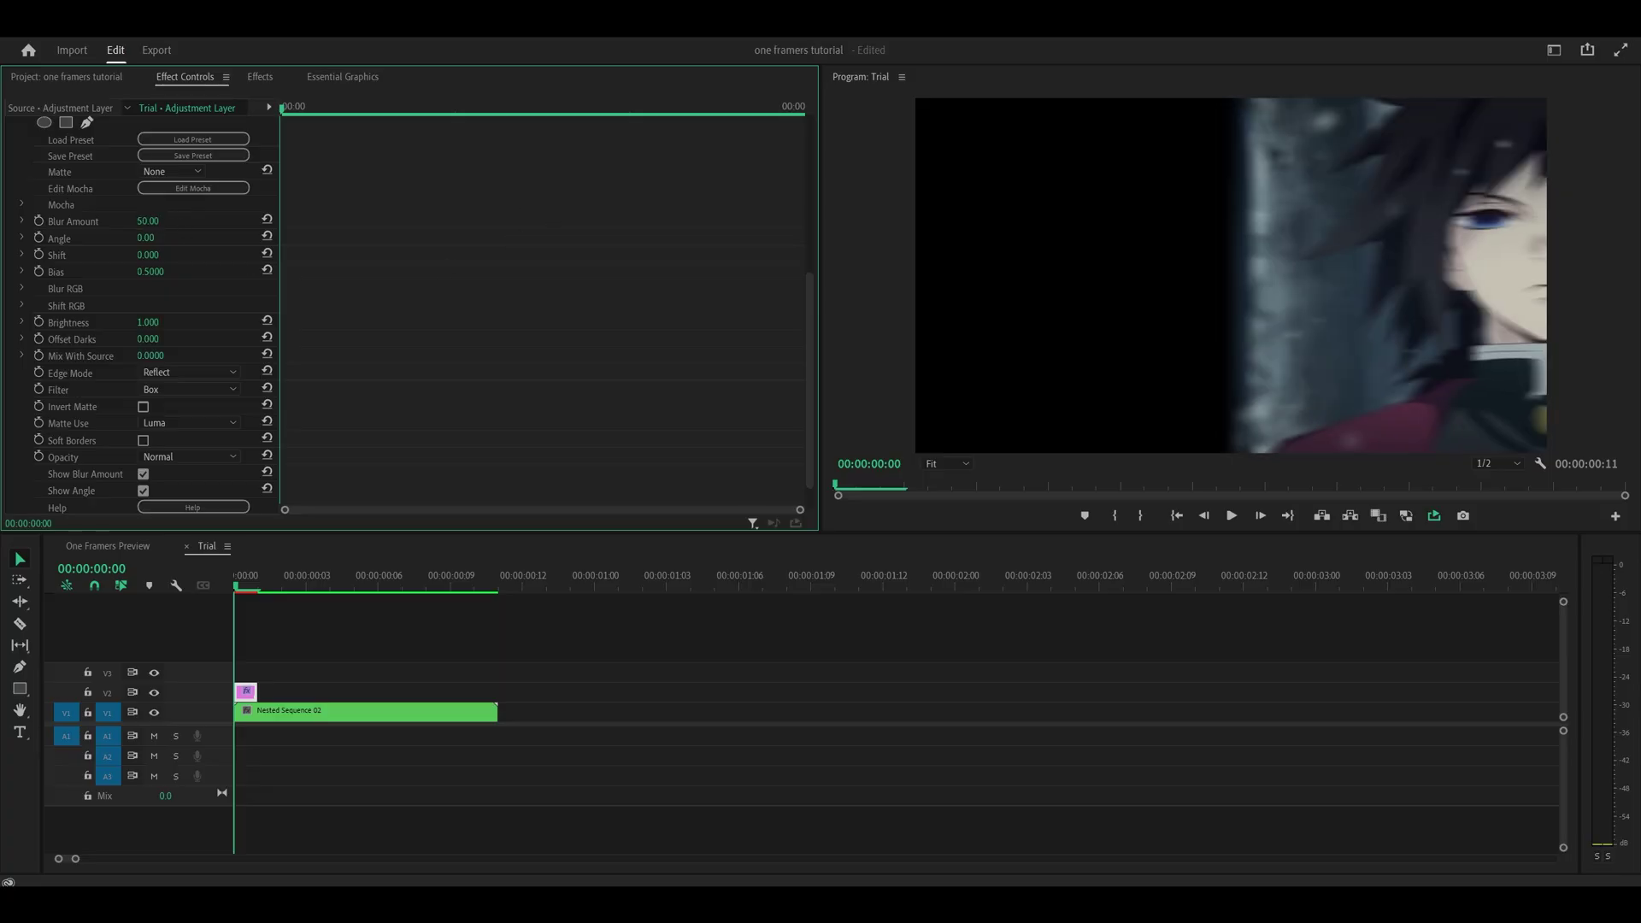
type("25")
key("Return")
key("ctrl+z")
scroll(418, 266, "up", 4)
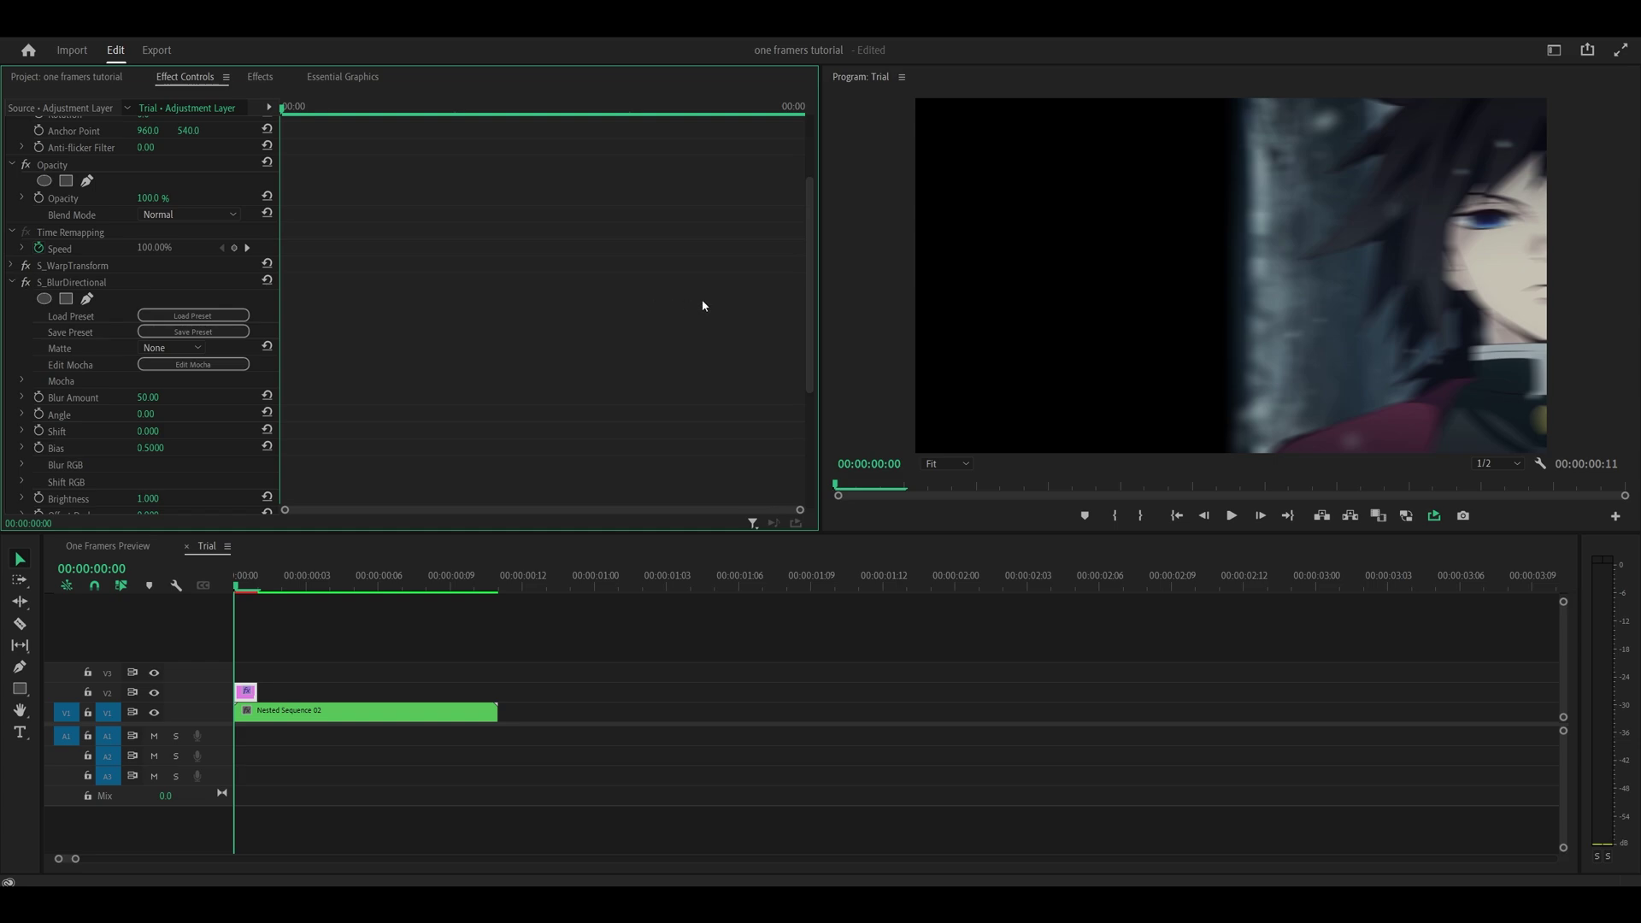
Step: Set S_WarpTransform Wrap X to Tile after trying Reflect, then check Sequence Settings
left_click(12, 266)
scroll(472, 311, "down", 5)
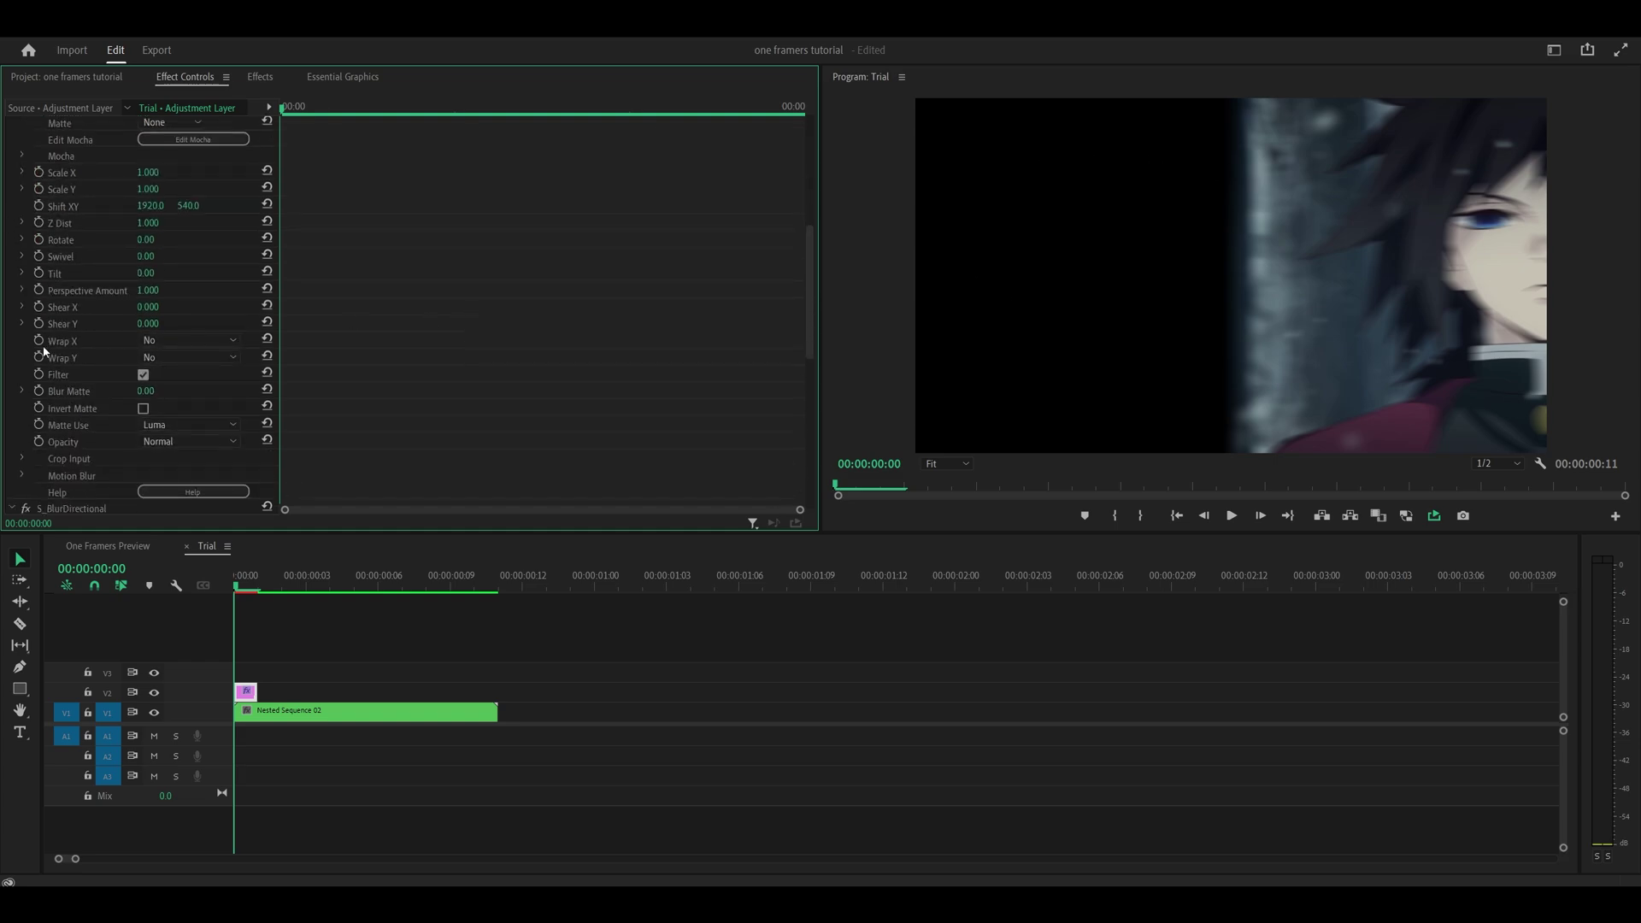
left_click(145, 342)
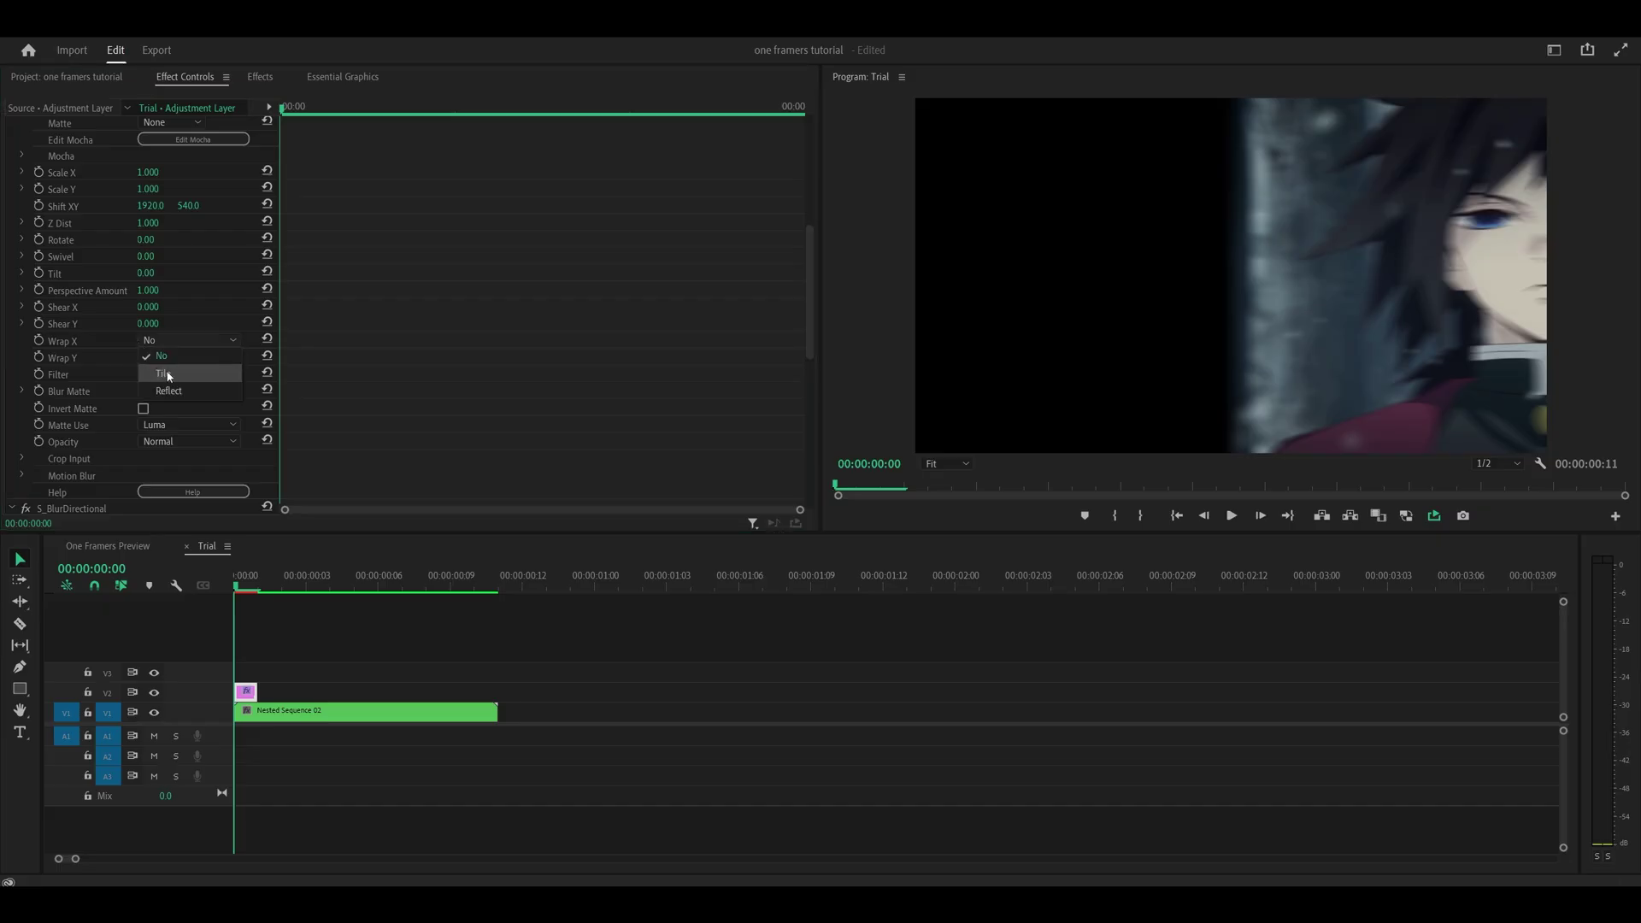
left_click(173, 372)
left_click(176, 342)
left_click(168, 391)
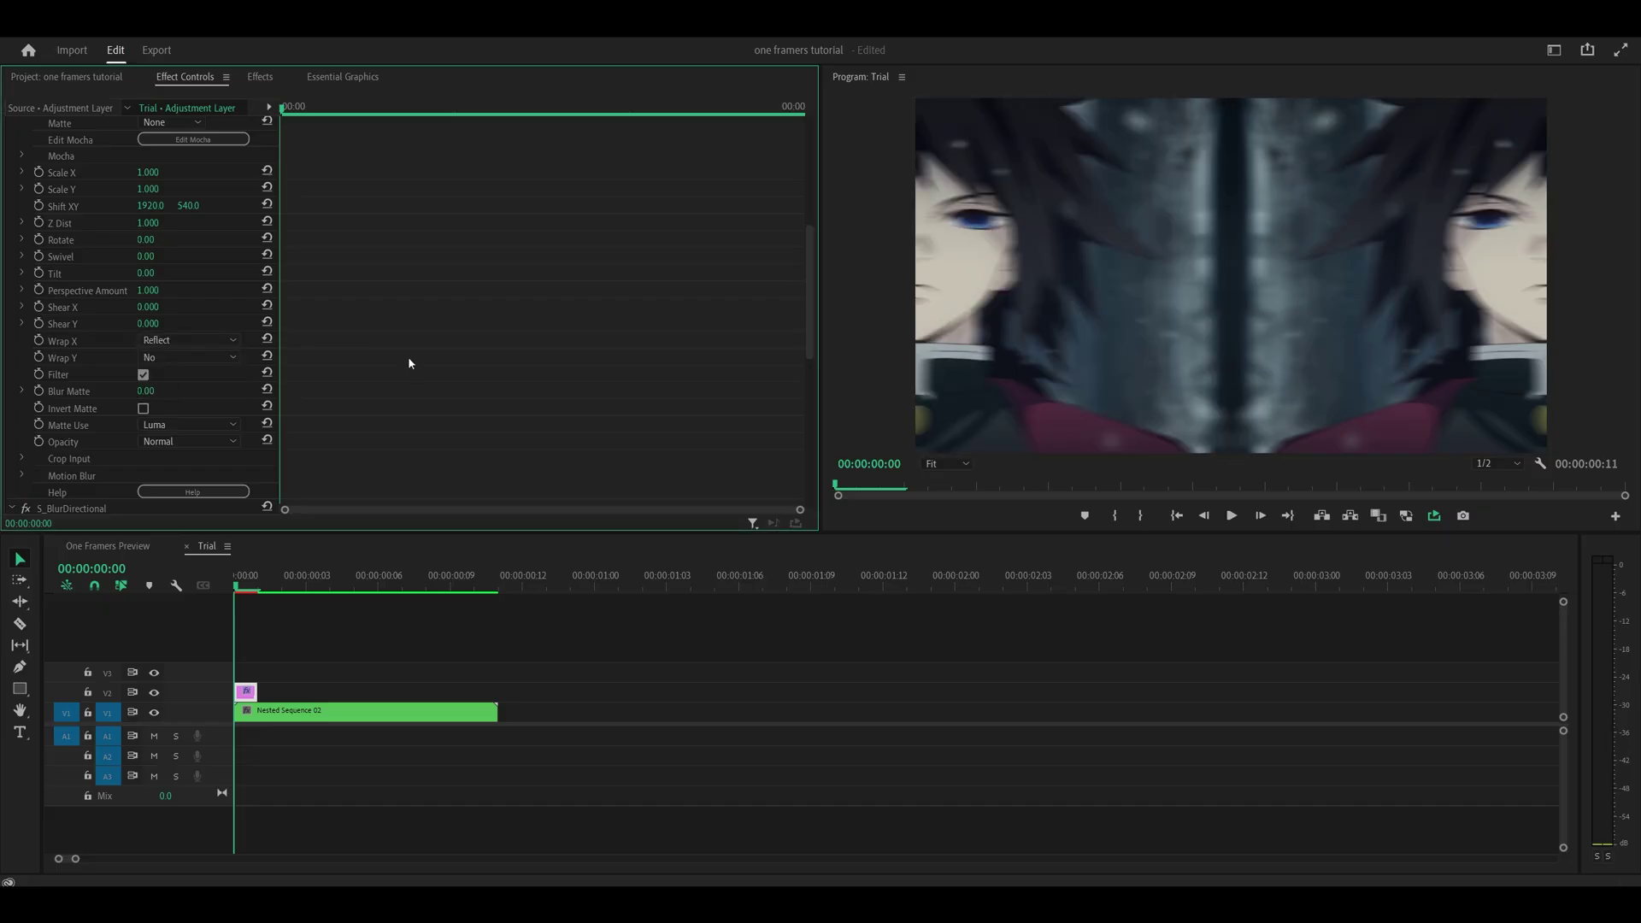
left_click(199, 338)
left_click(174, 369)
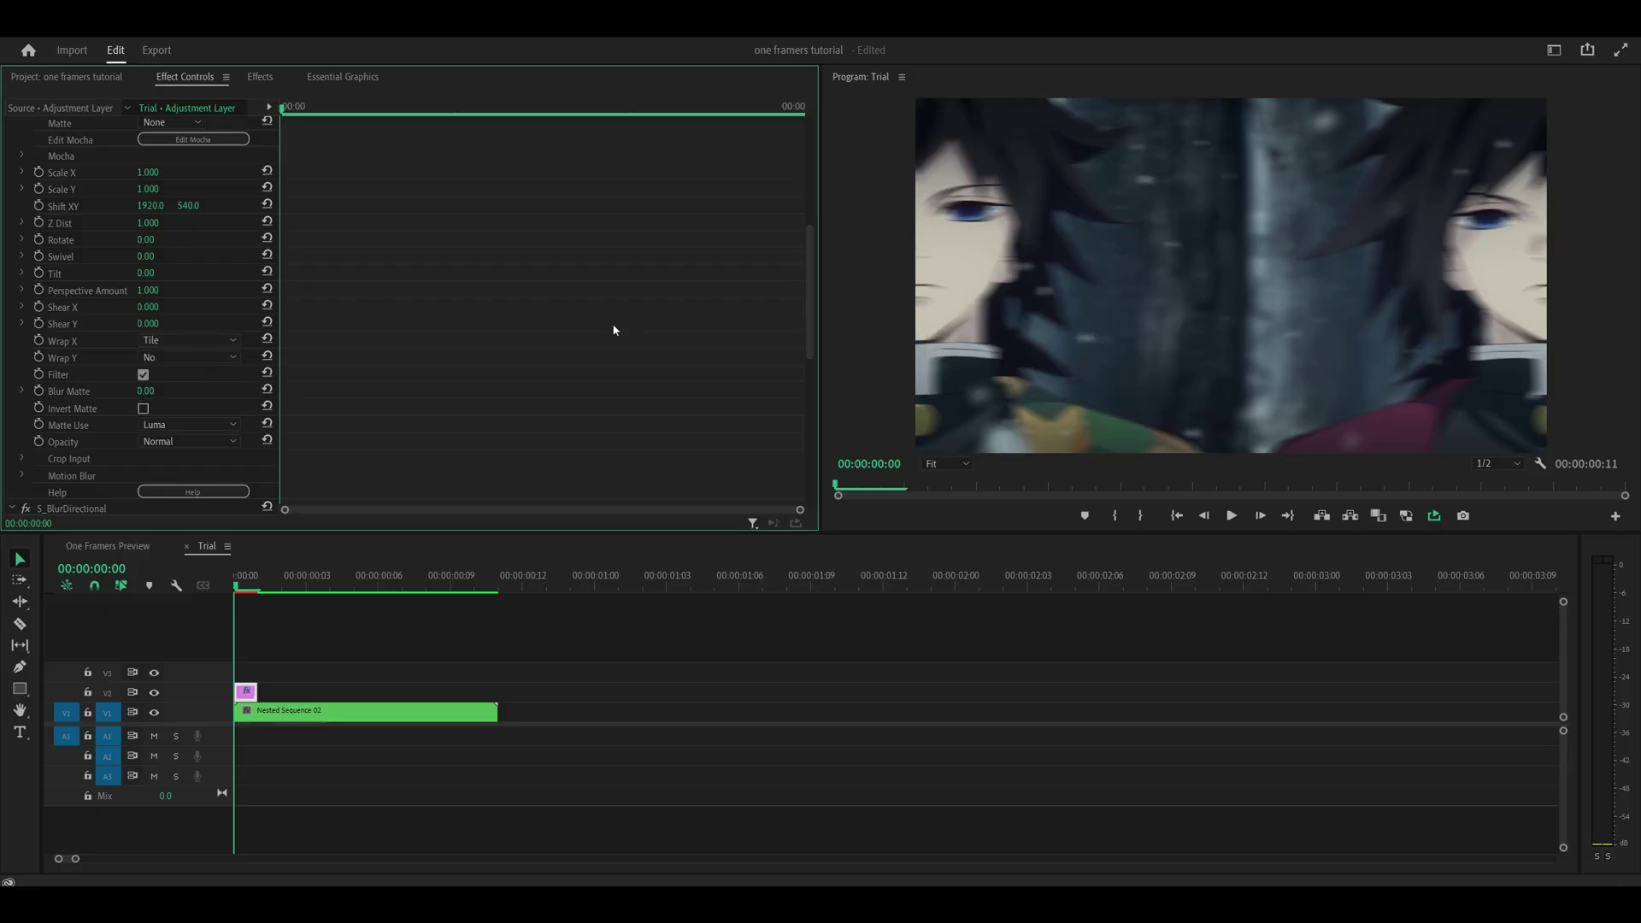
left_click(98, 26)
left_click(128, 45)
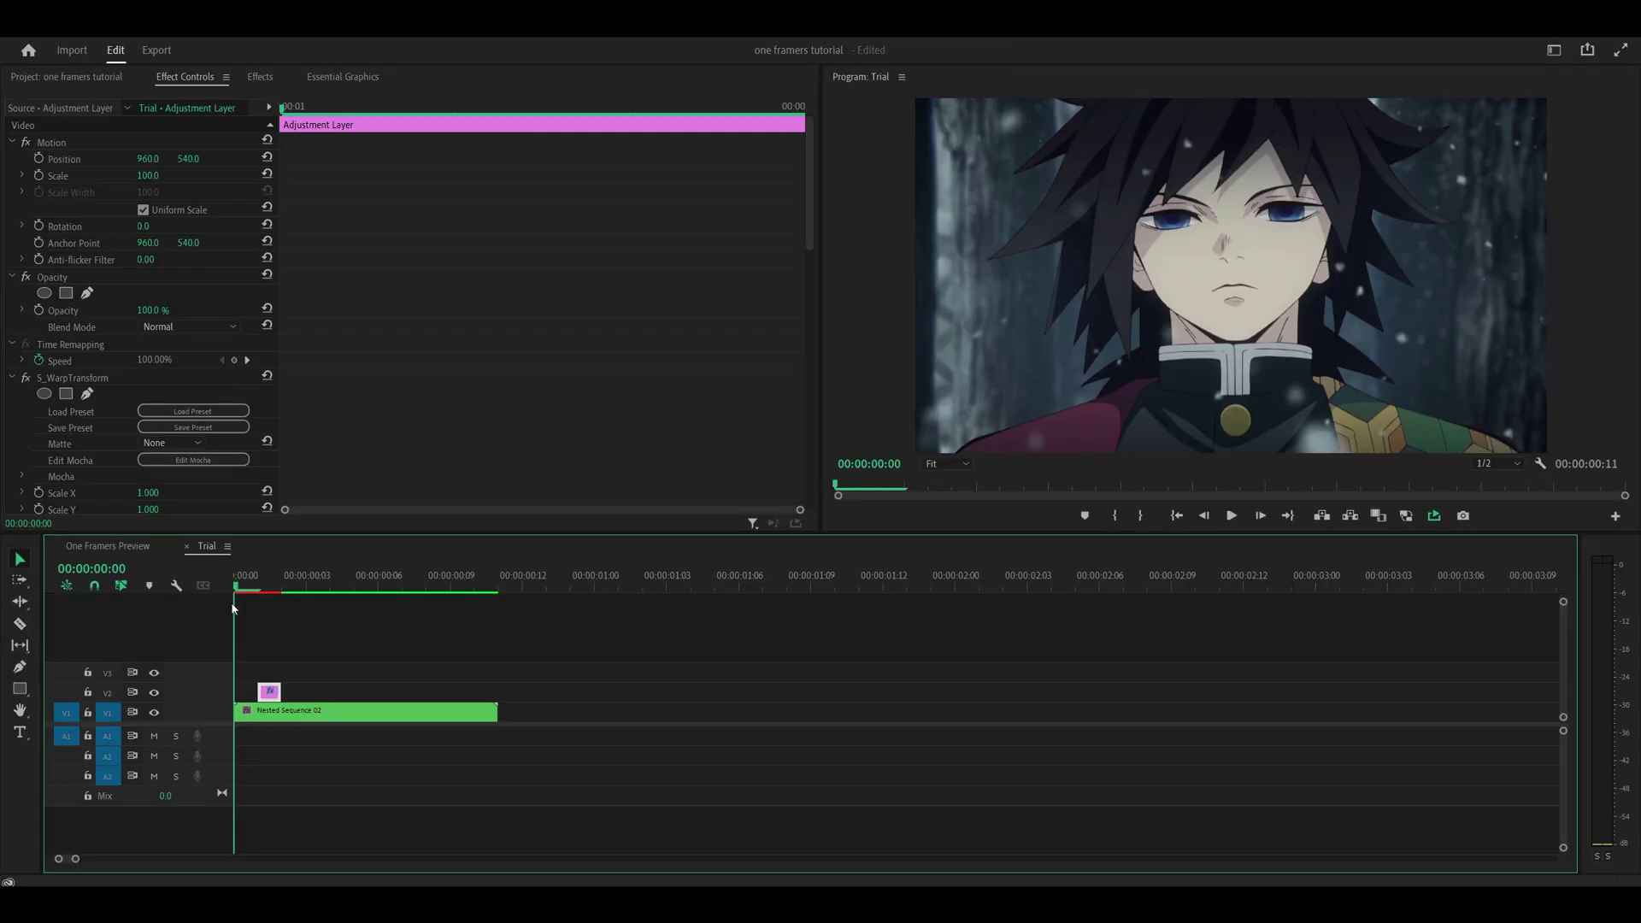
Step: Step forward one frame, reset the shift and set vertical Shift Y to 0
key("Right")
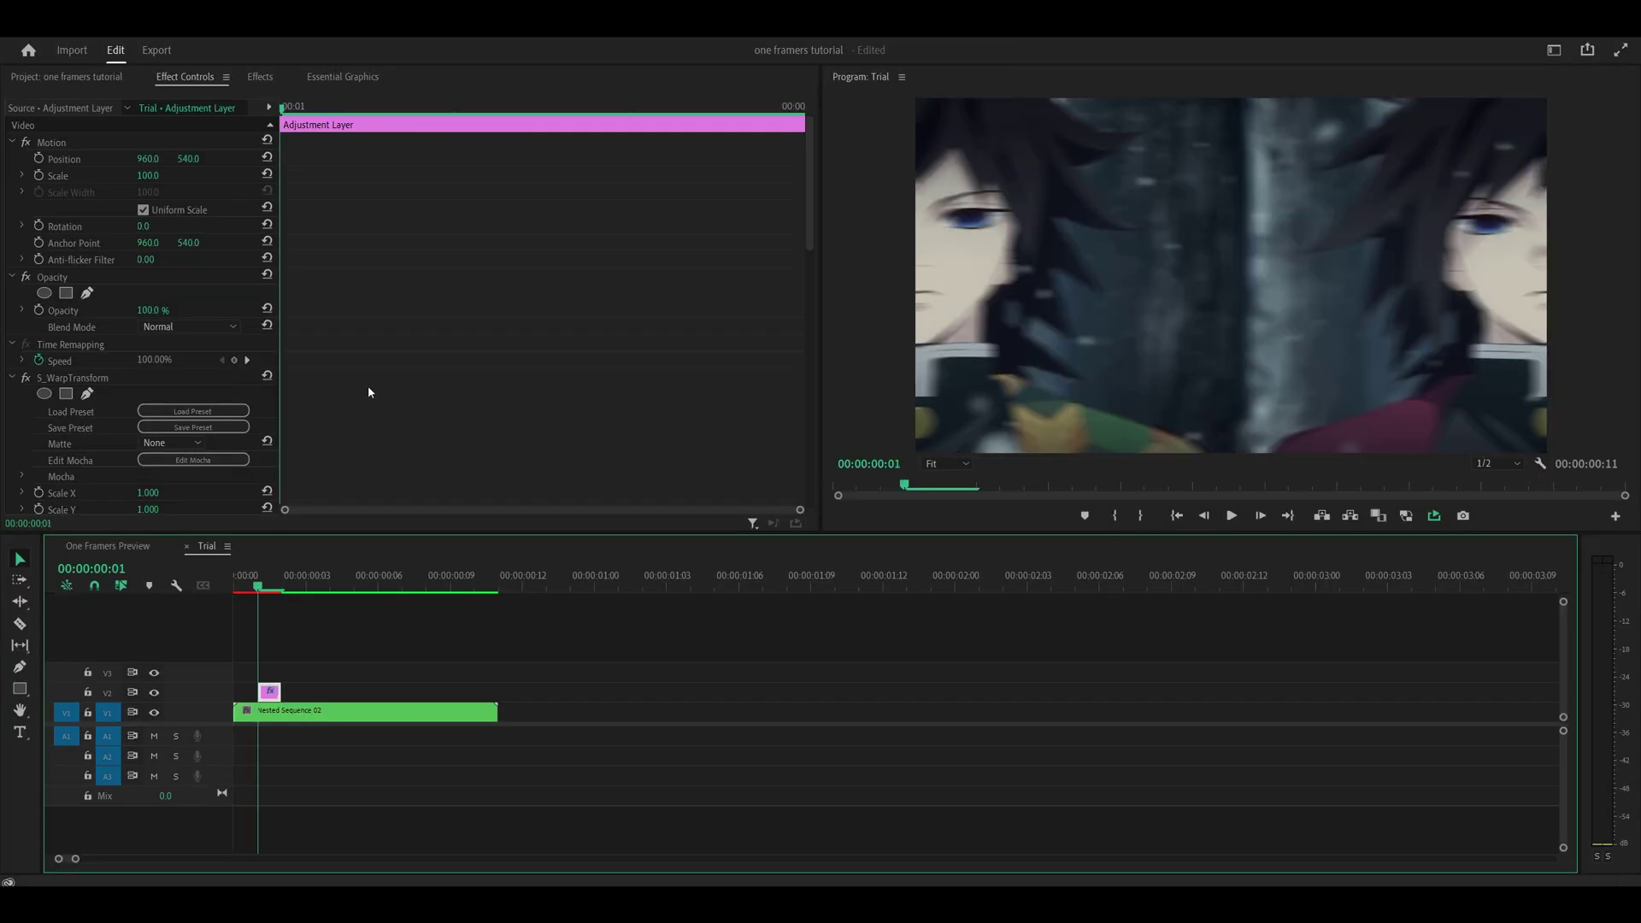
scroll(368, 392, "down", 3)
left_click(268, 396)
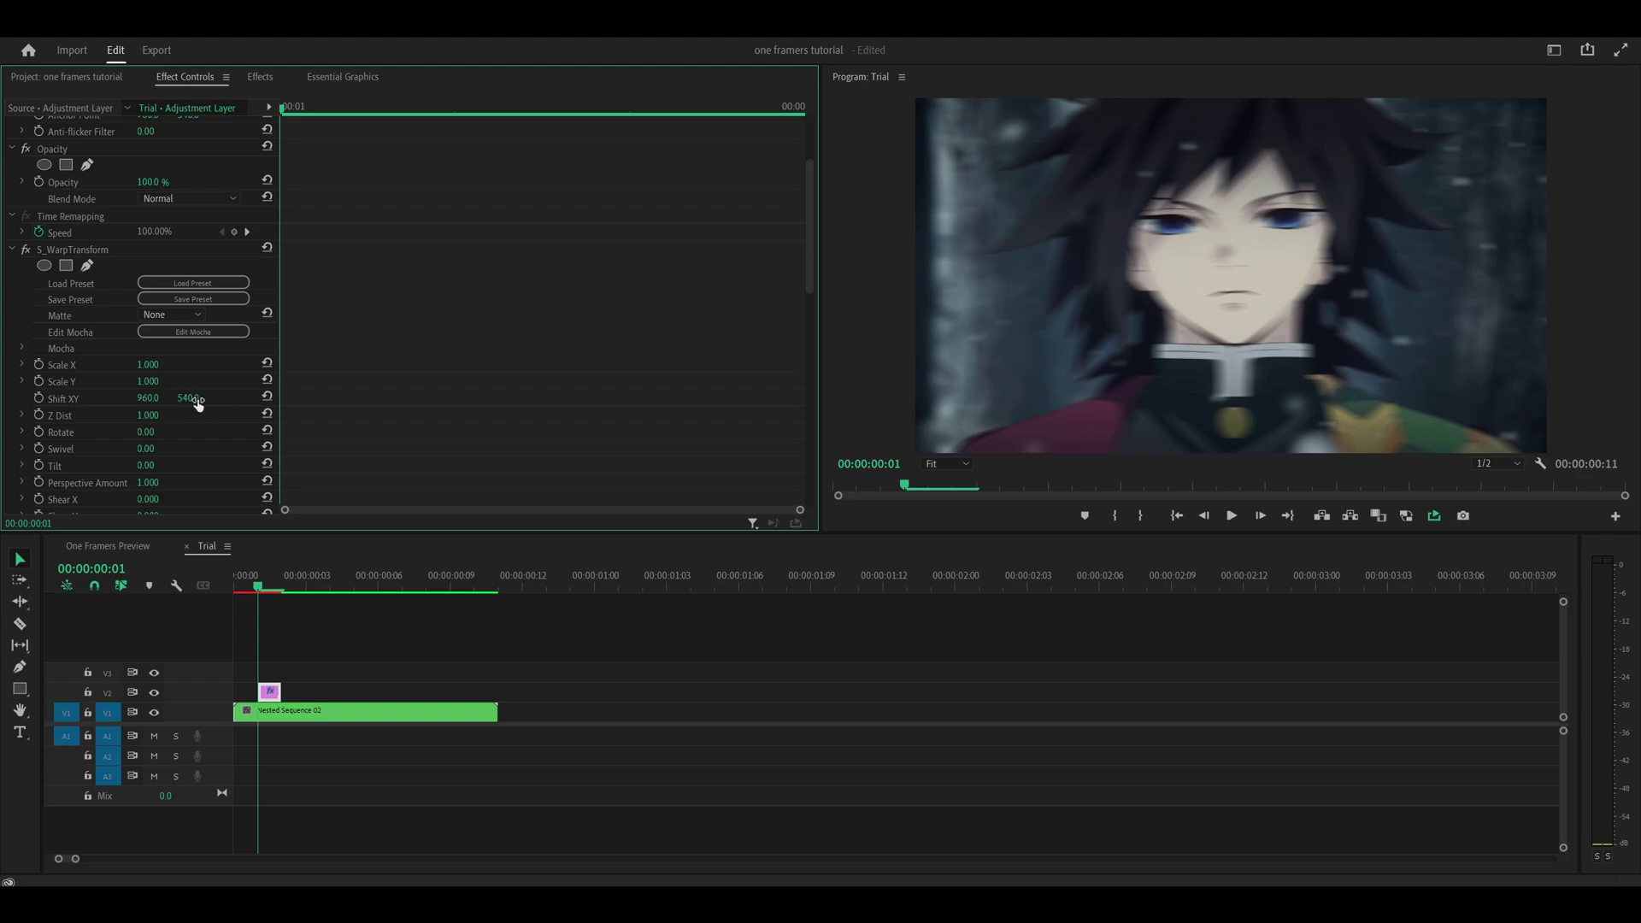
left_click_drag(198, 403, 531, 256)
key("BackSpace")
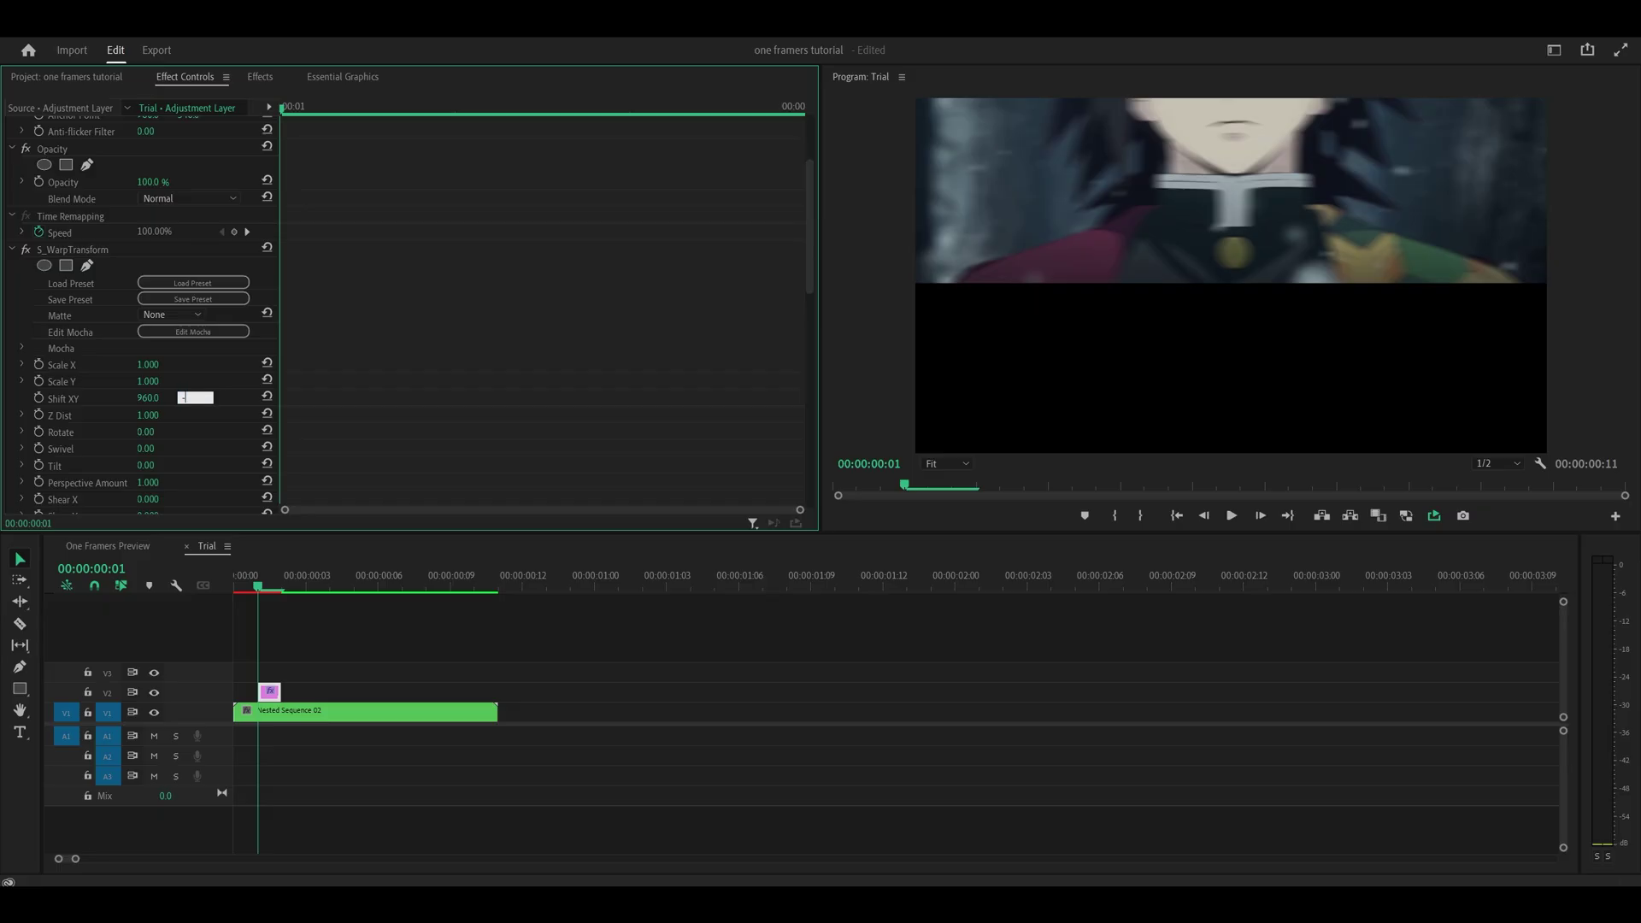
key("Return")
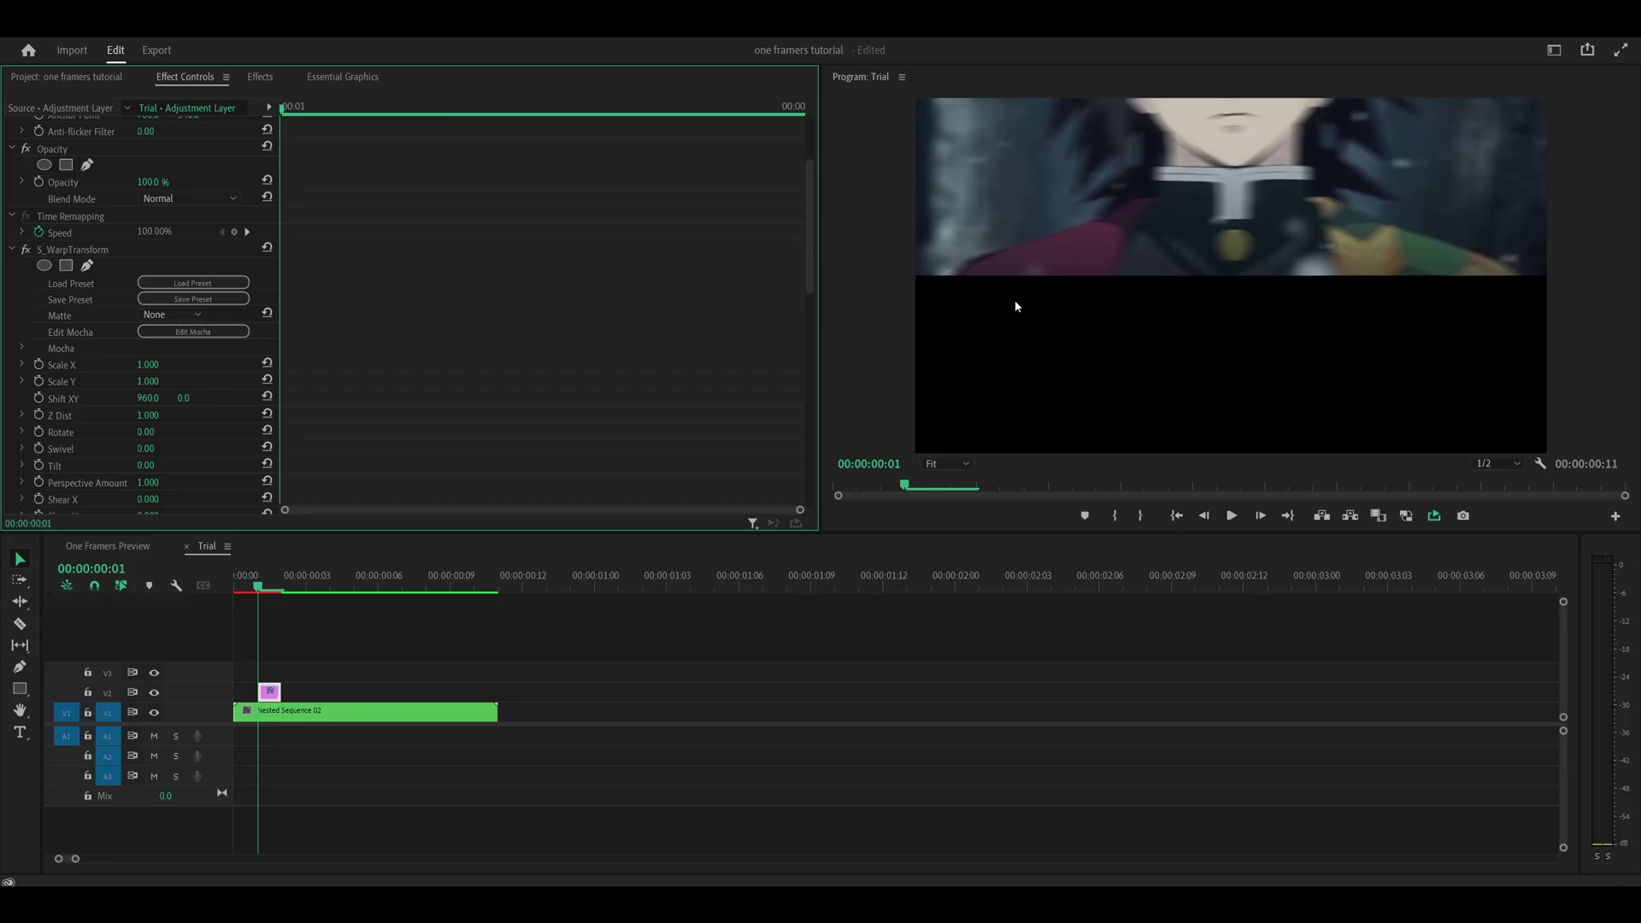
Step: Set Wrap Y to Tile and the directional blur angle to 90
scroll(450, 366, "down", 3)
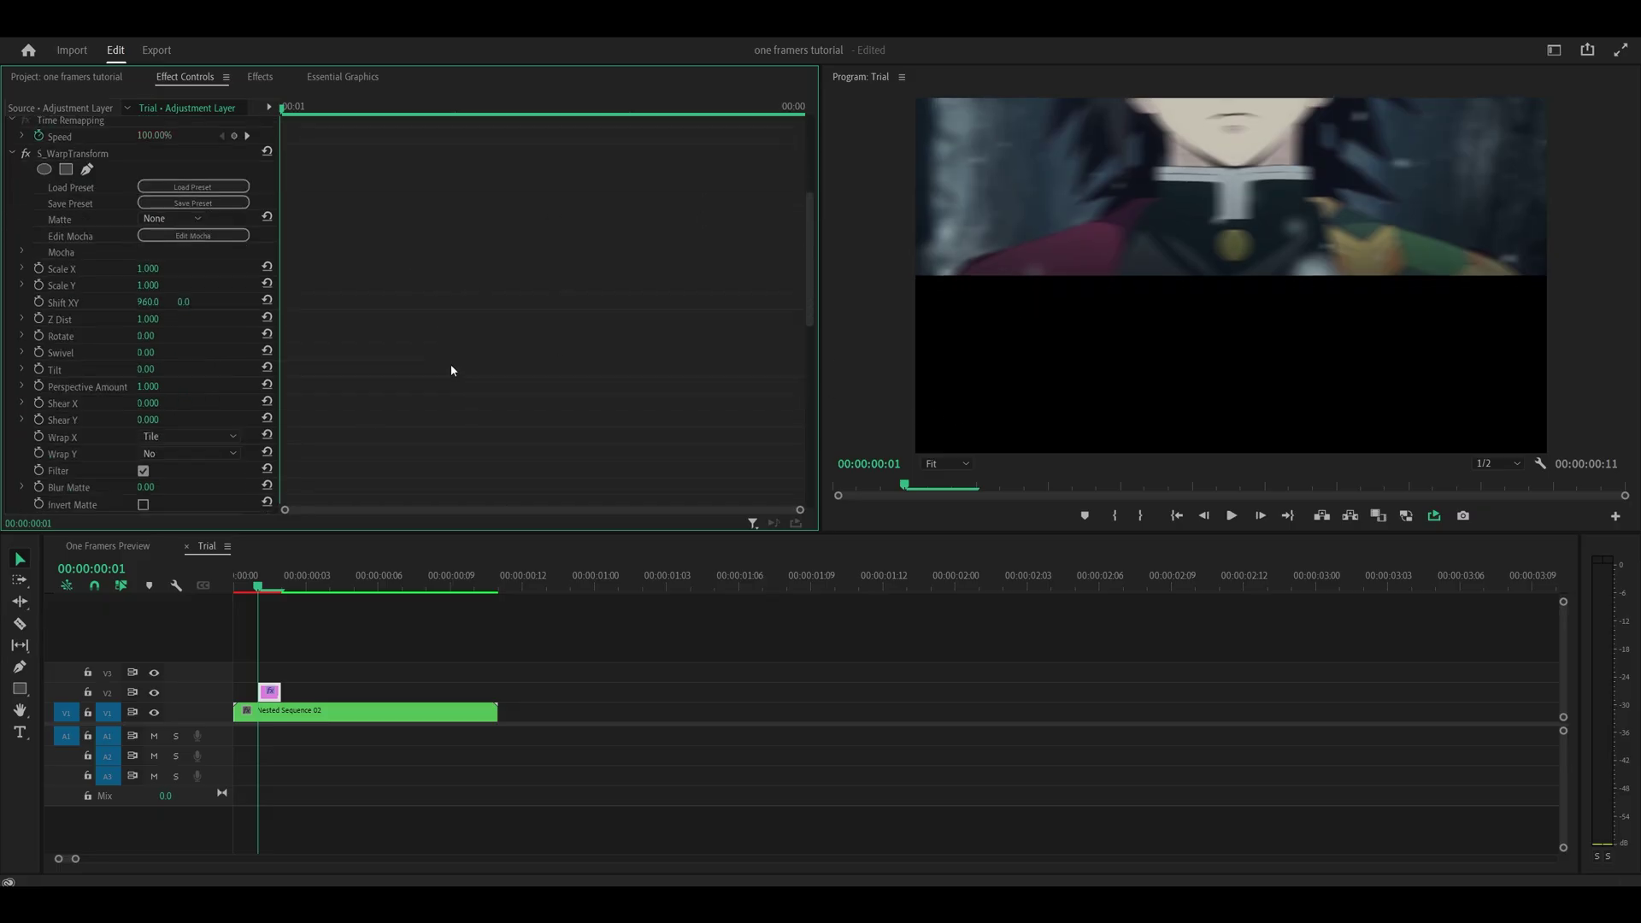
left_click(185, 419)
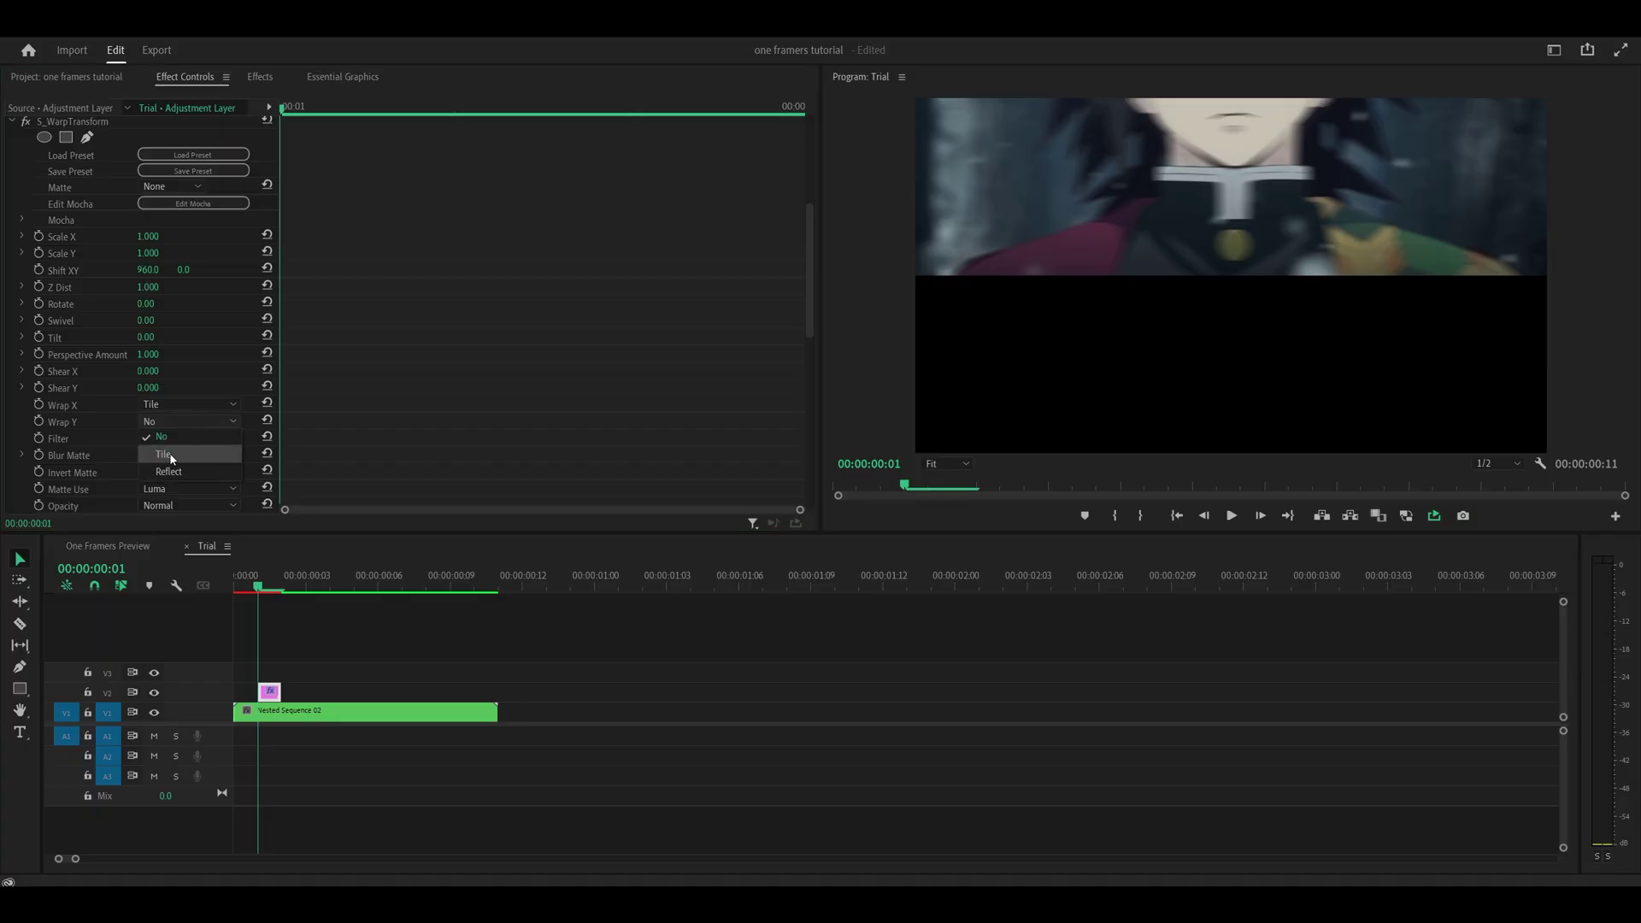
left_click(171, 462)
scroll(388, 352, "down", 6)
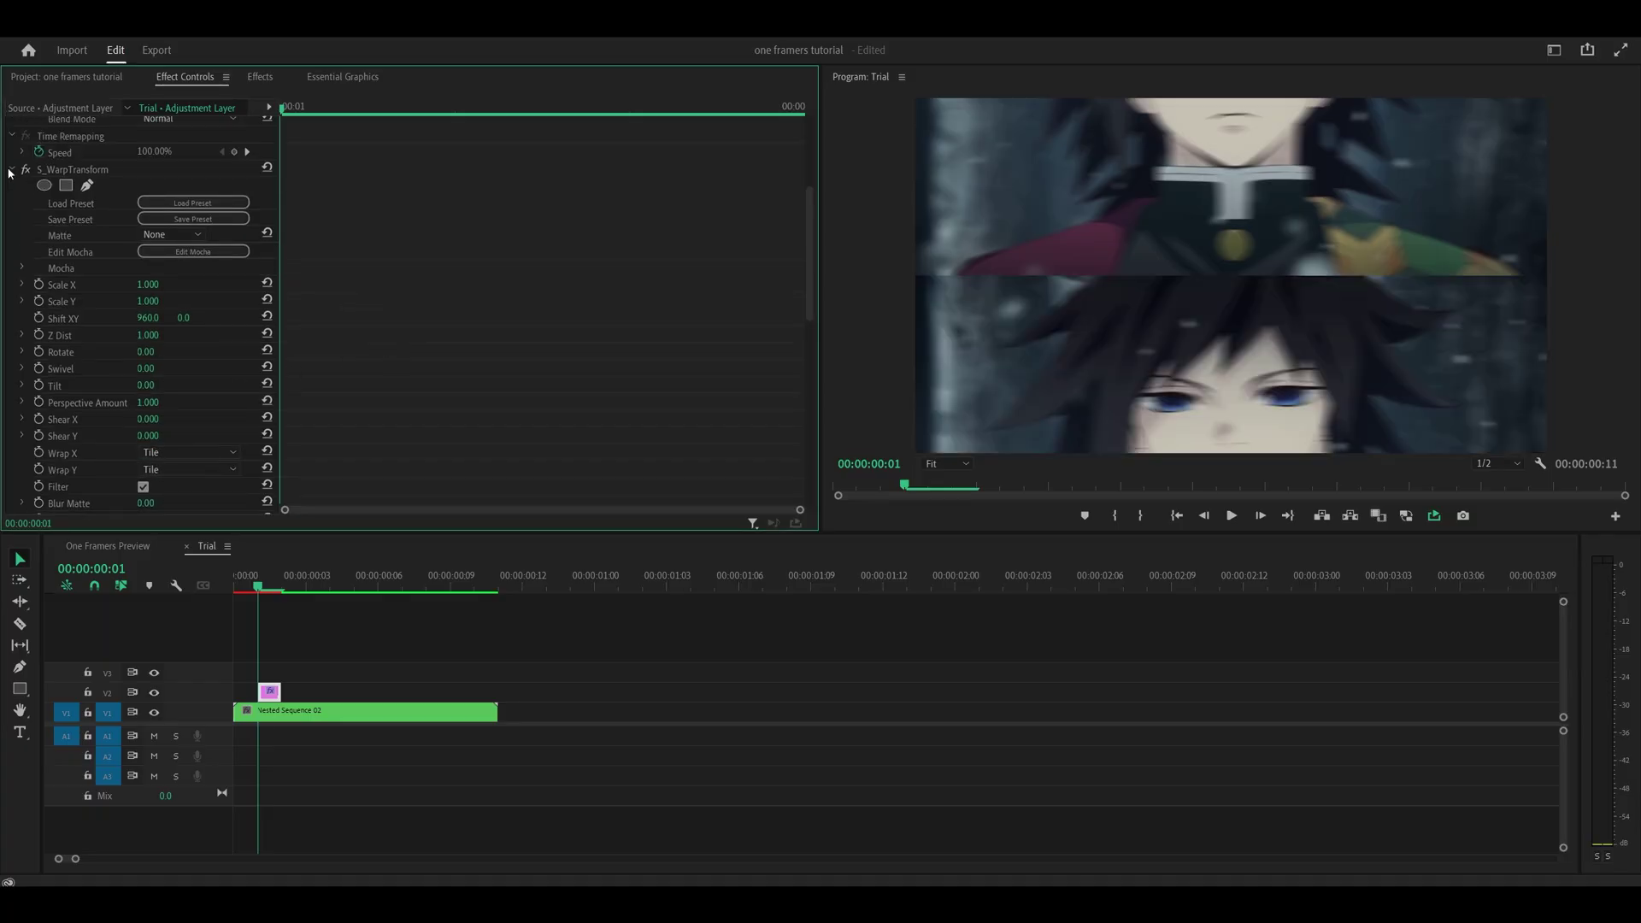
left_click(147, 253)
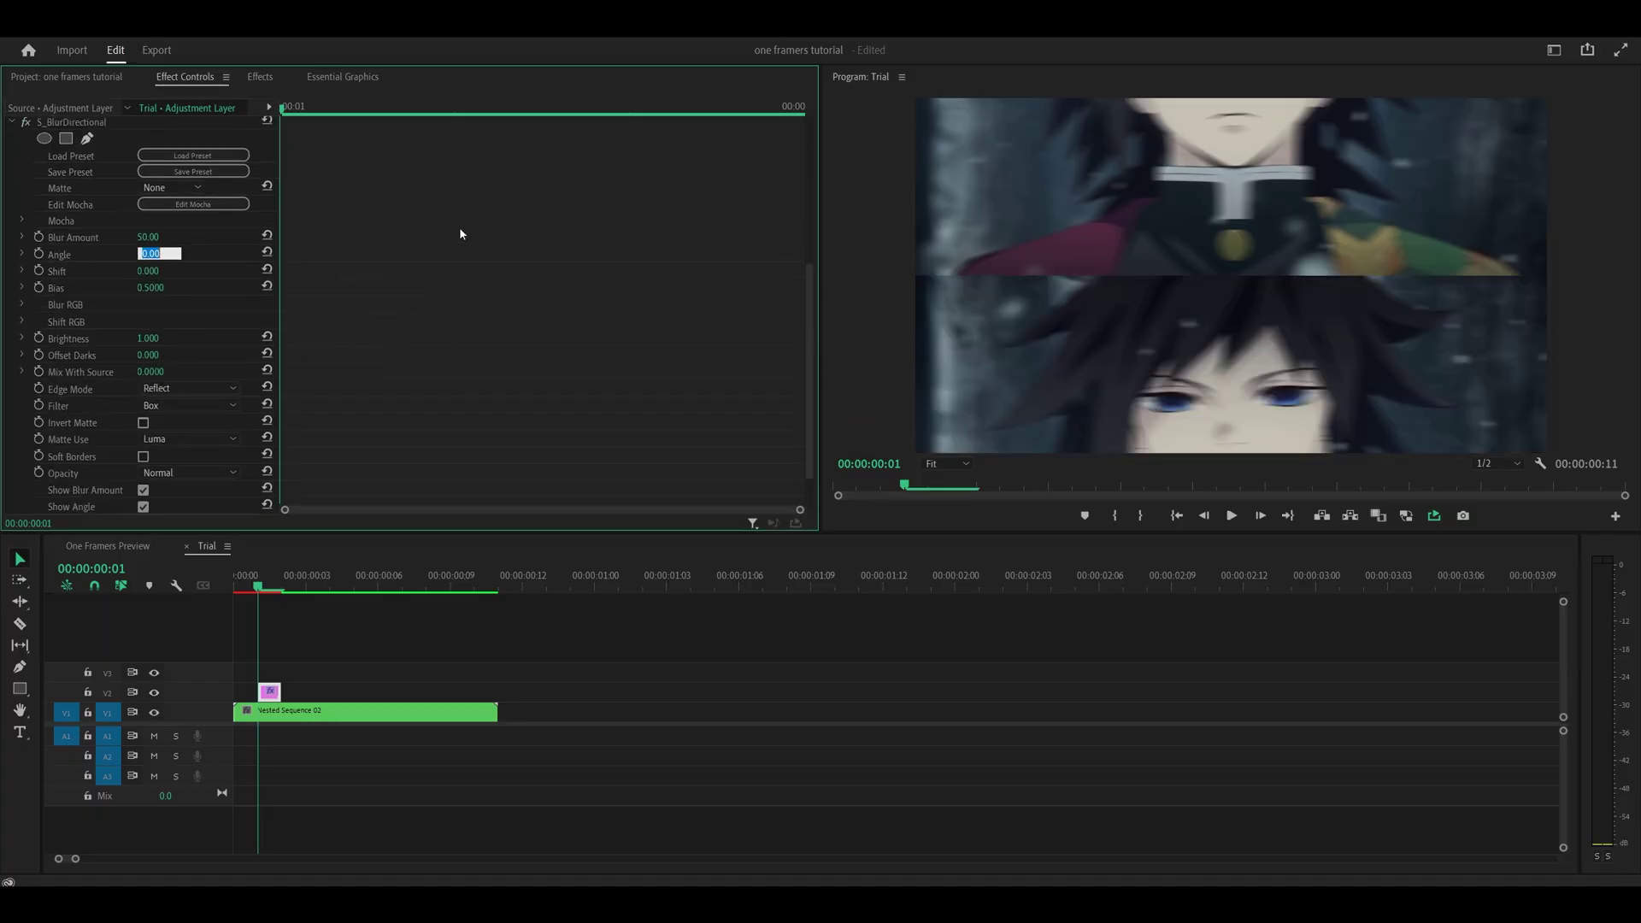
type("9")
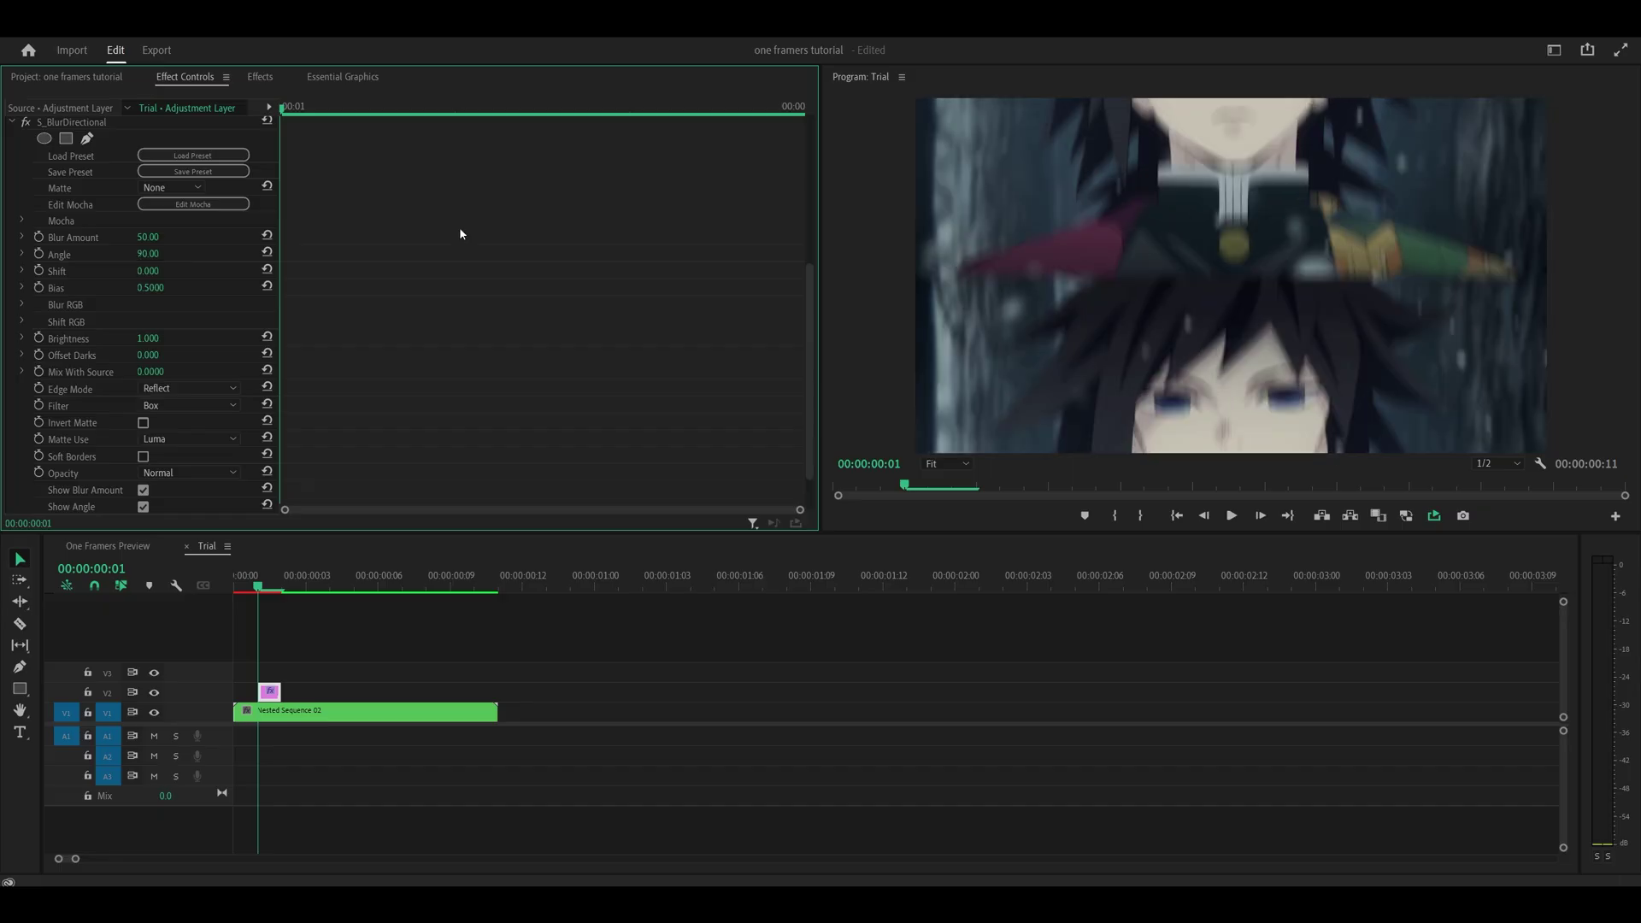
key("ctrl+z")
Step: Move the glitch frame to the clip's end, then select One Framers Preview's adjustment layer at 01:07
mouse_move(257, 582)
left_mouse_down()
mouse_move(472, 580)
mouse_move(257, 581)
left_mouse_up()
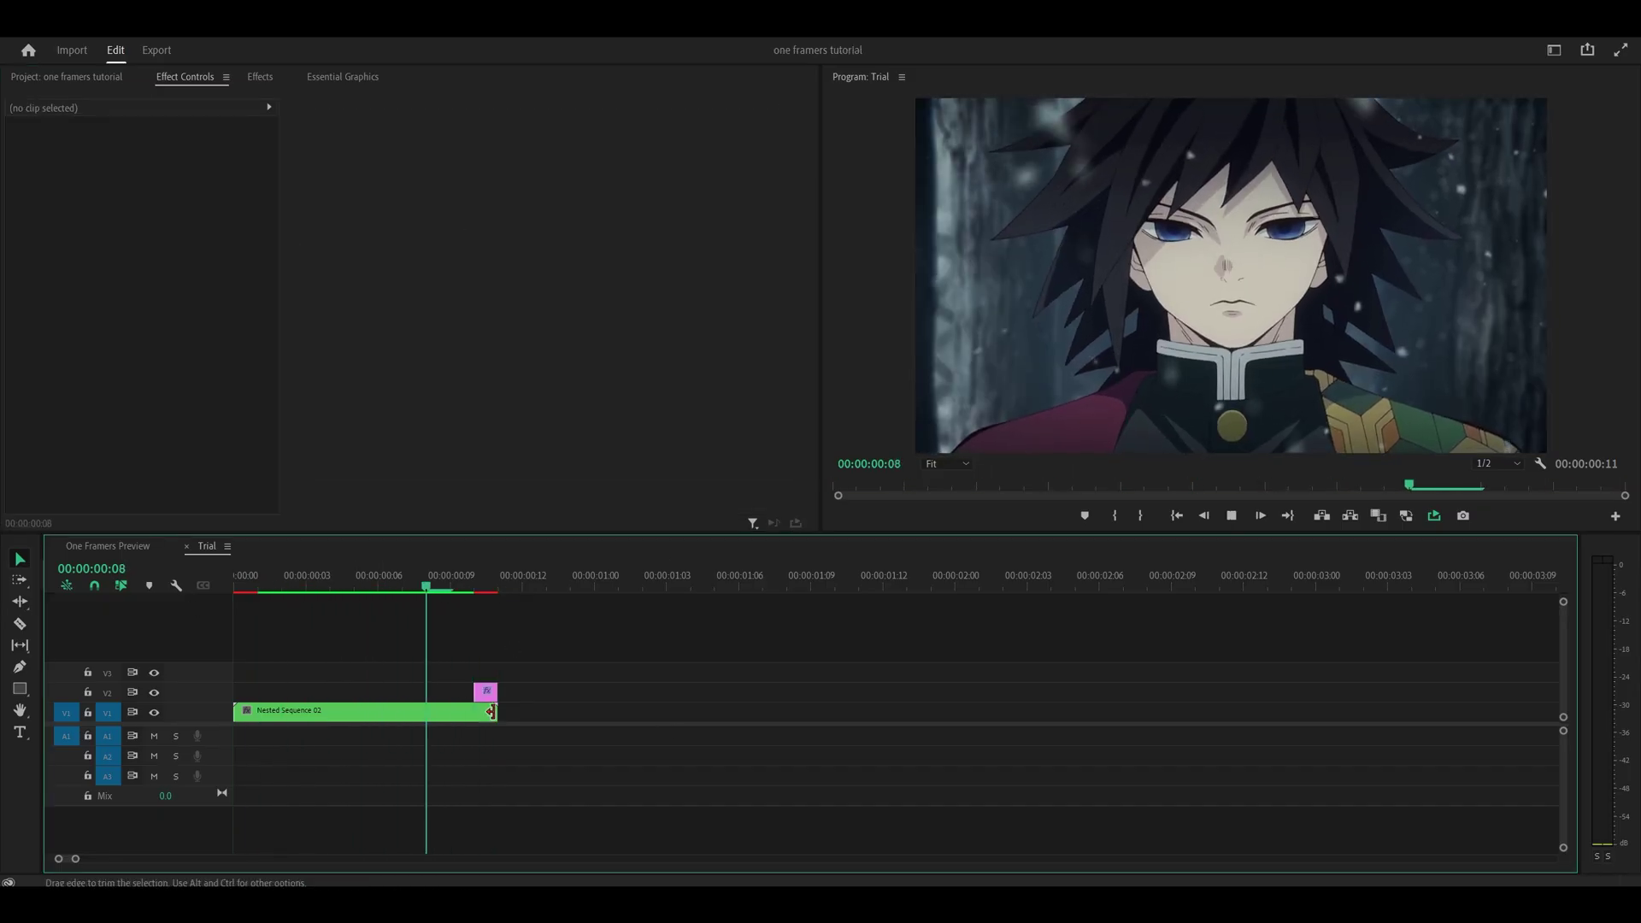
key("space")
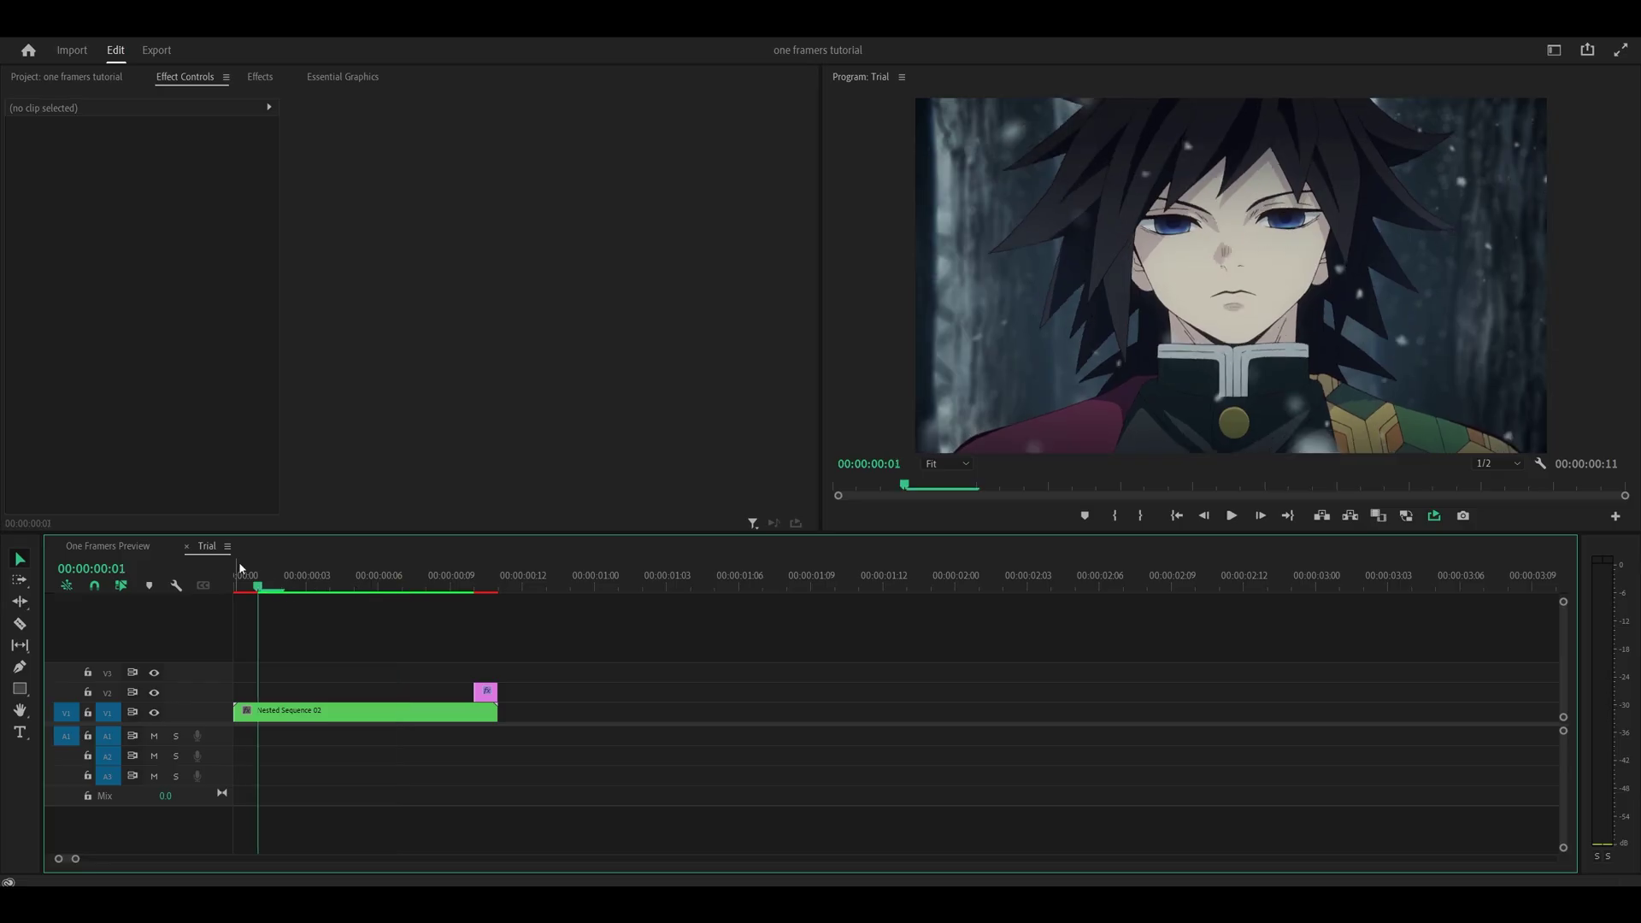
left_click(154, 546)
key("Down")
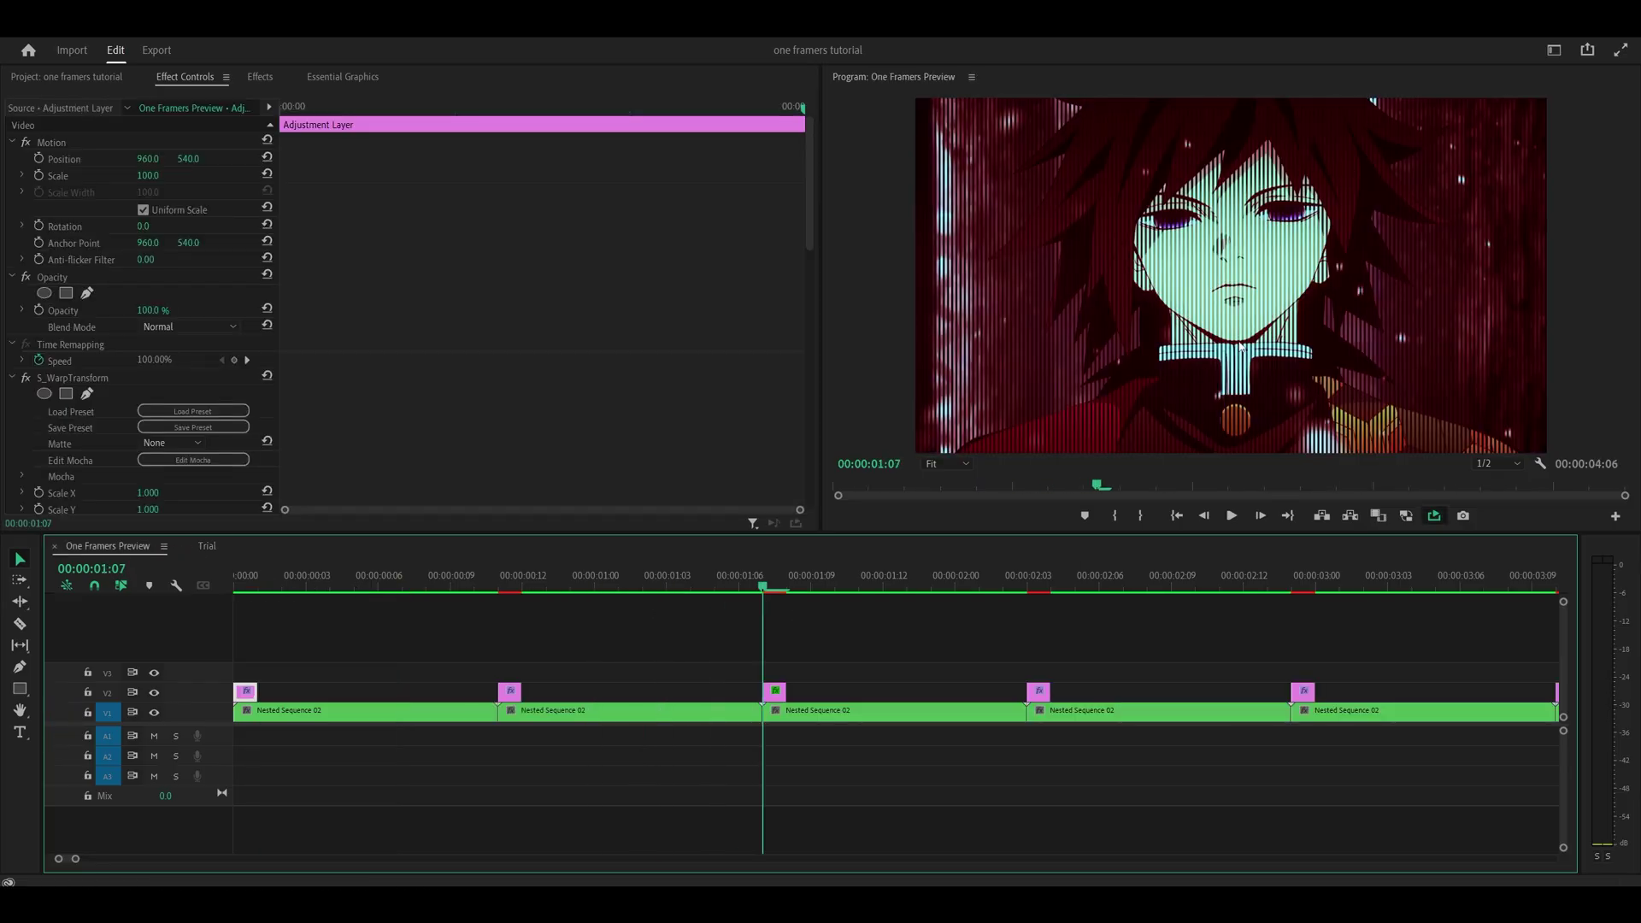
left_click_drag(885, 633, 746, 702)
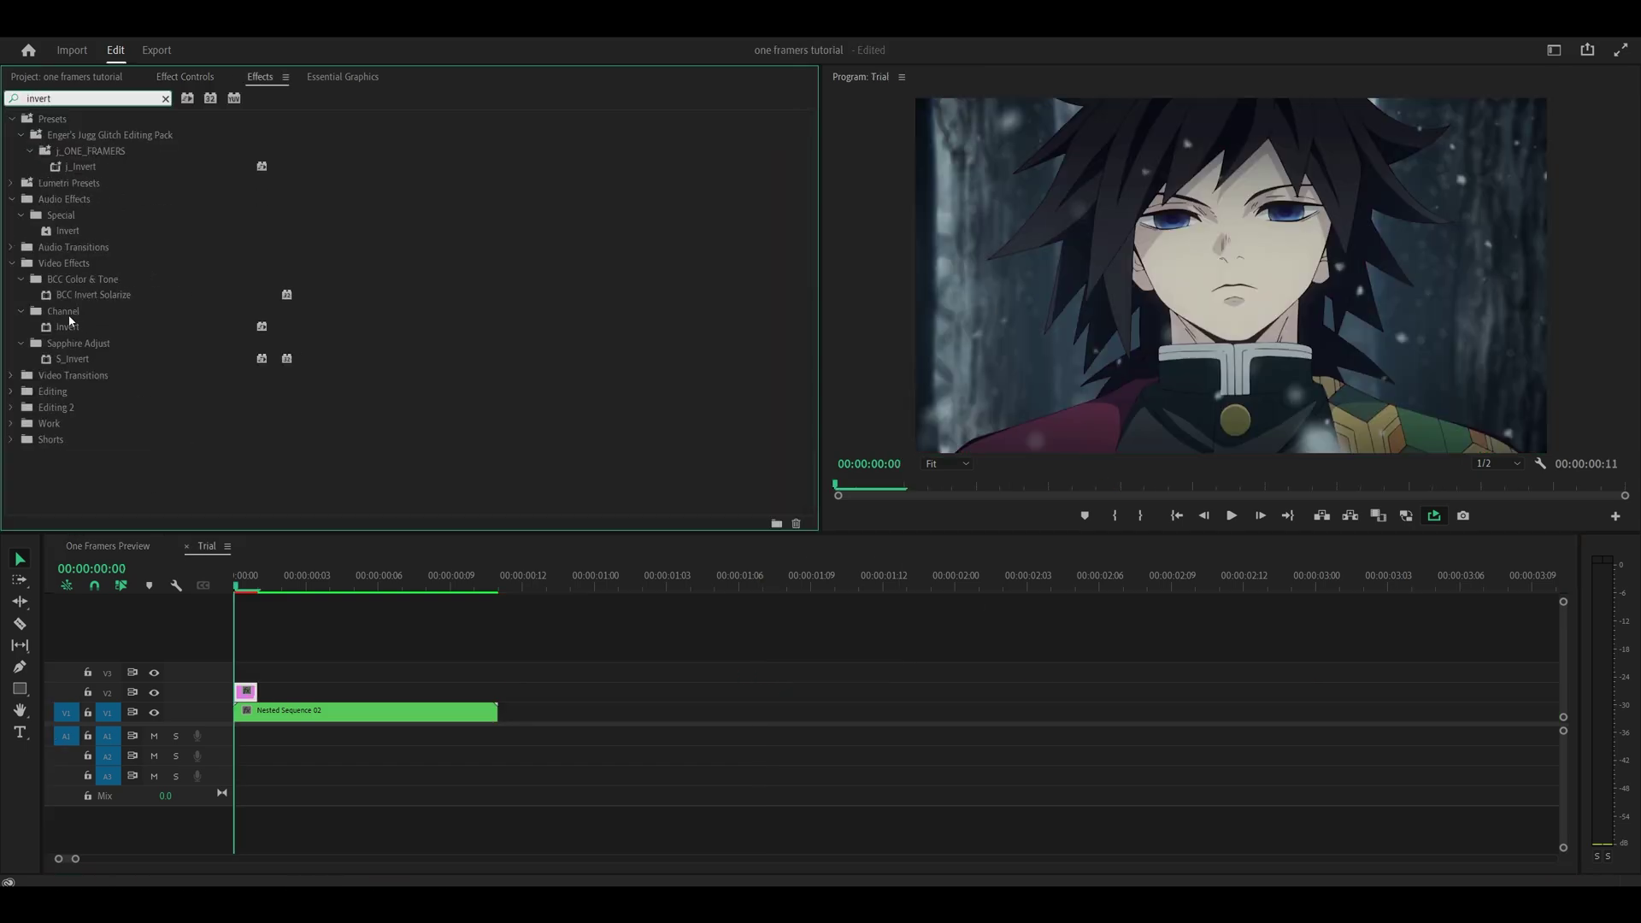
Step: Apply Invert and S_ScanLines to the V2 adjustment layer
left_click_drag(62, 332, 246, 692)
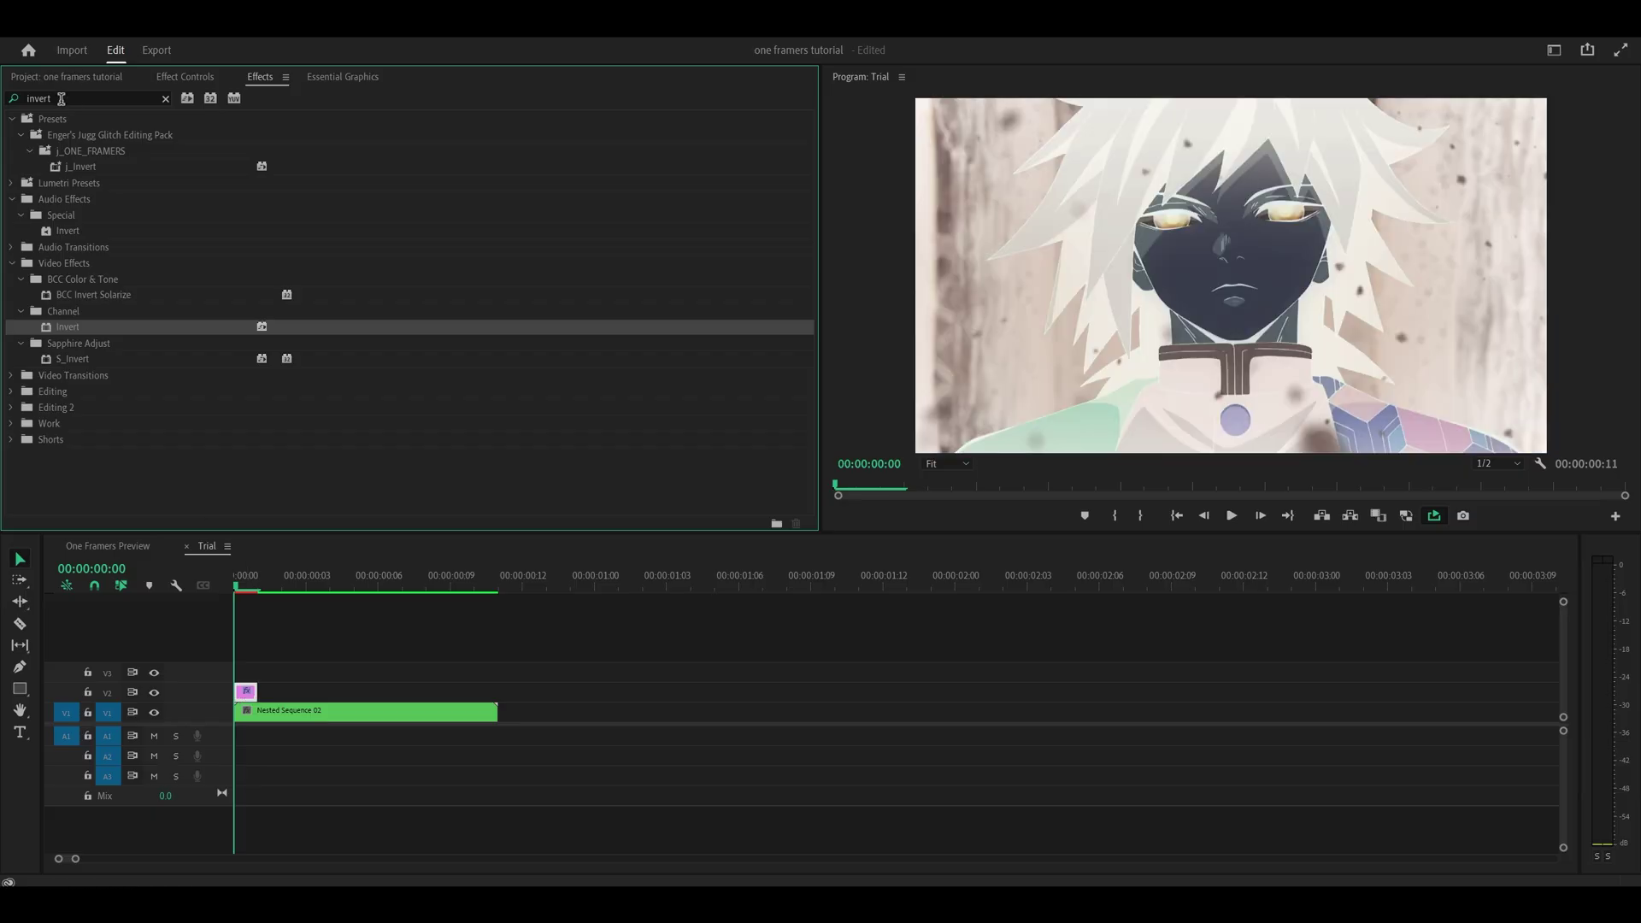
double_click(47, 98)
type("scanlines")
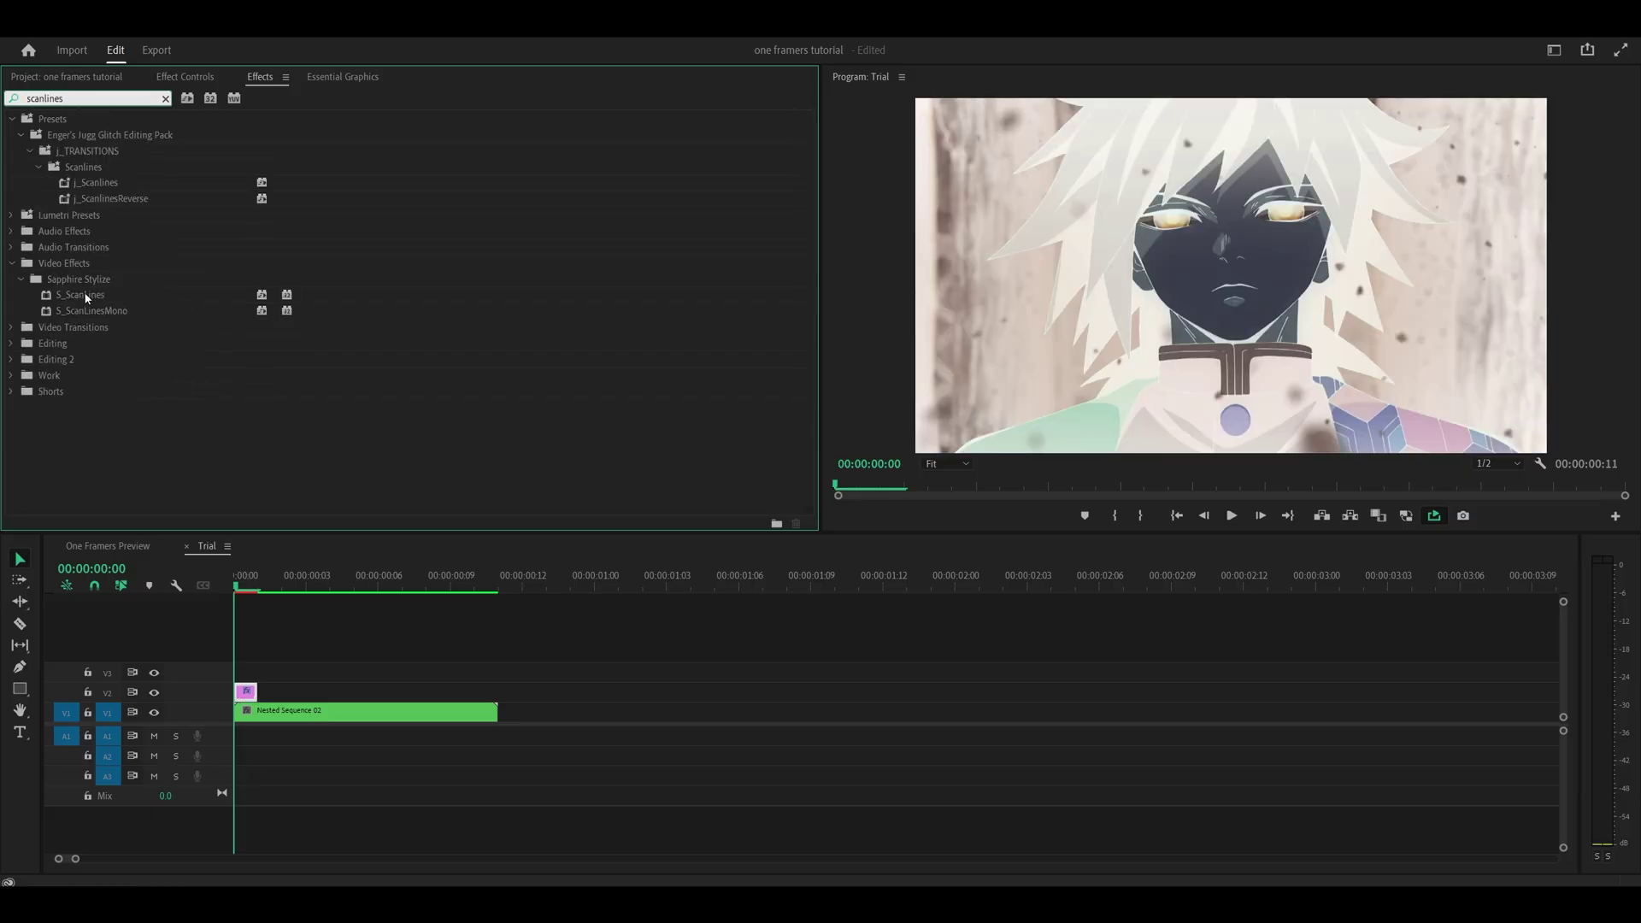
left_click_drag(85, 295, 246, 693)
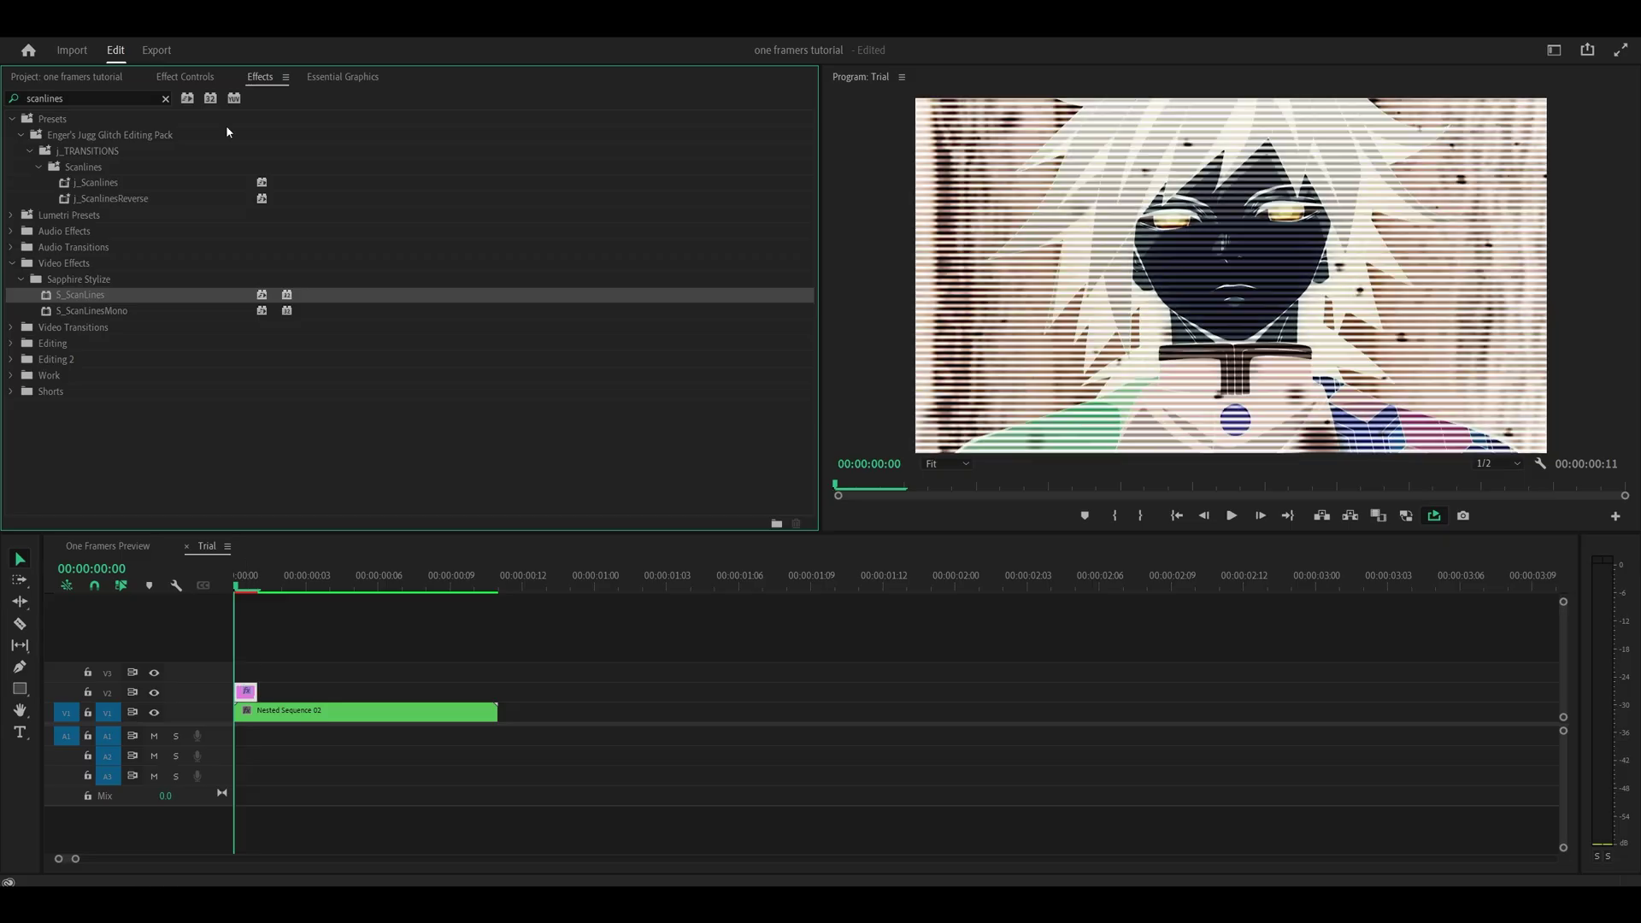
left_click(195, 77)
scroll(477, 279, "down", 5)
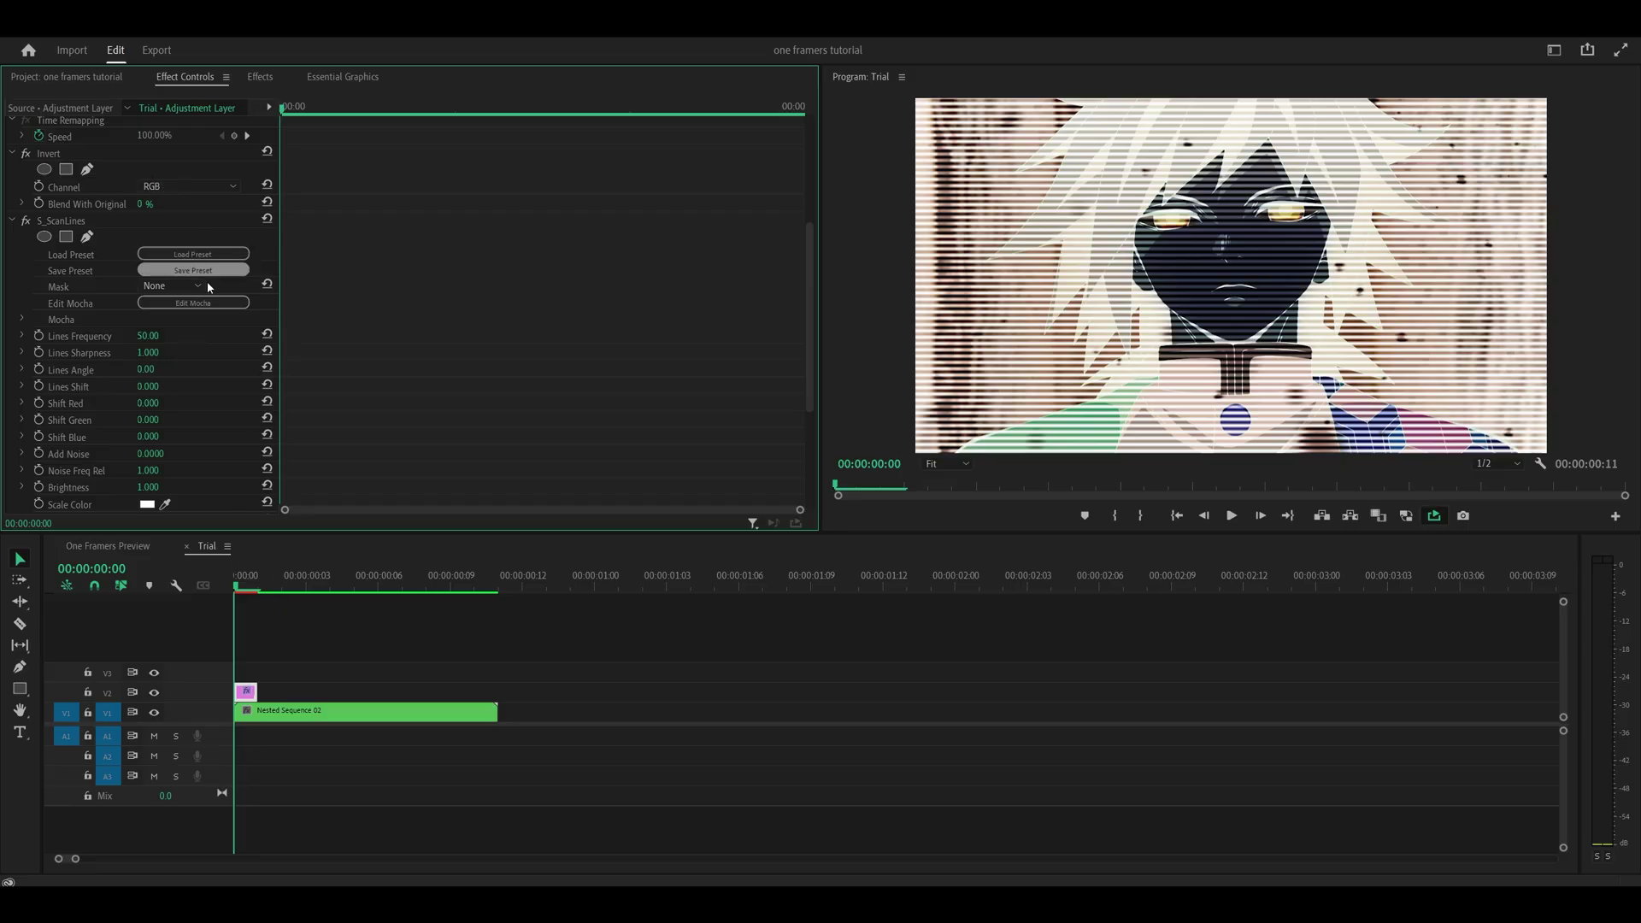
Step: Set S_ScanLines Lines Frequency 75, Lines Sharpness 2.5 and Lines Angle 90
left_click(150, 335)
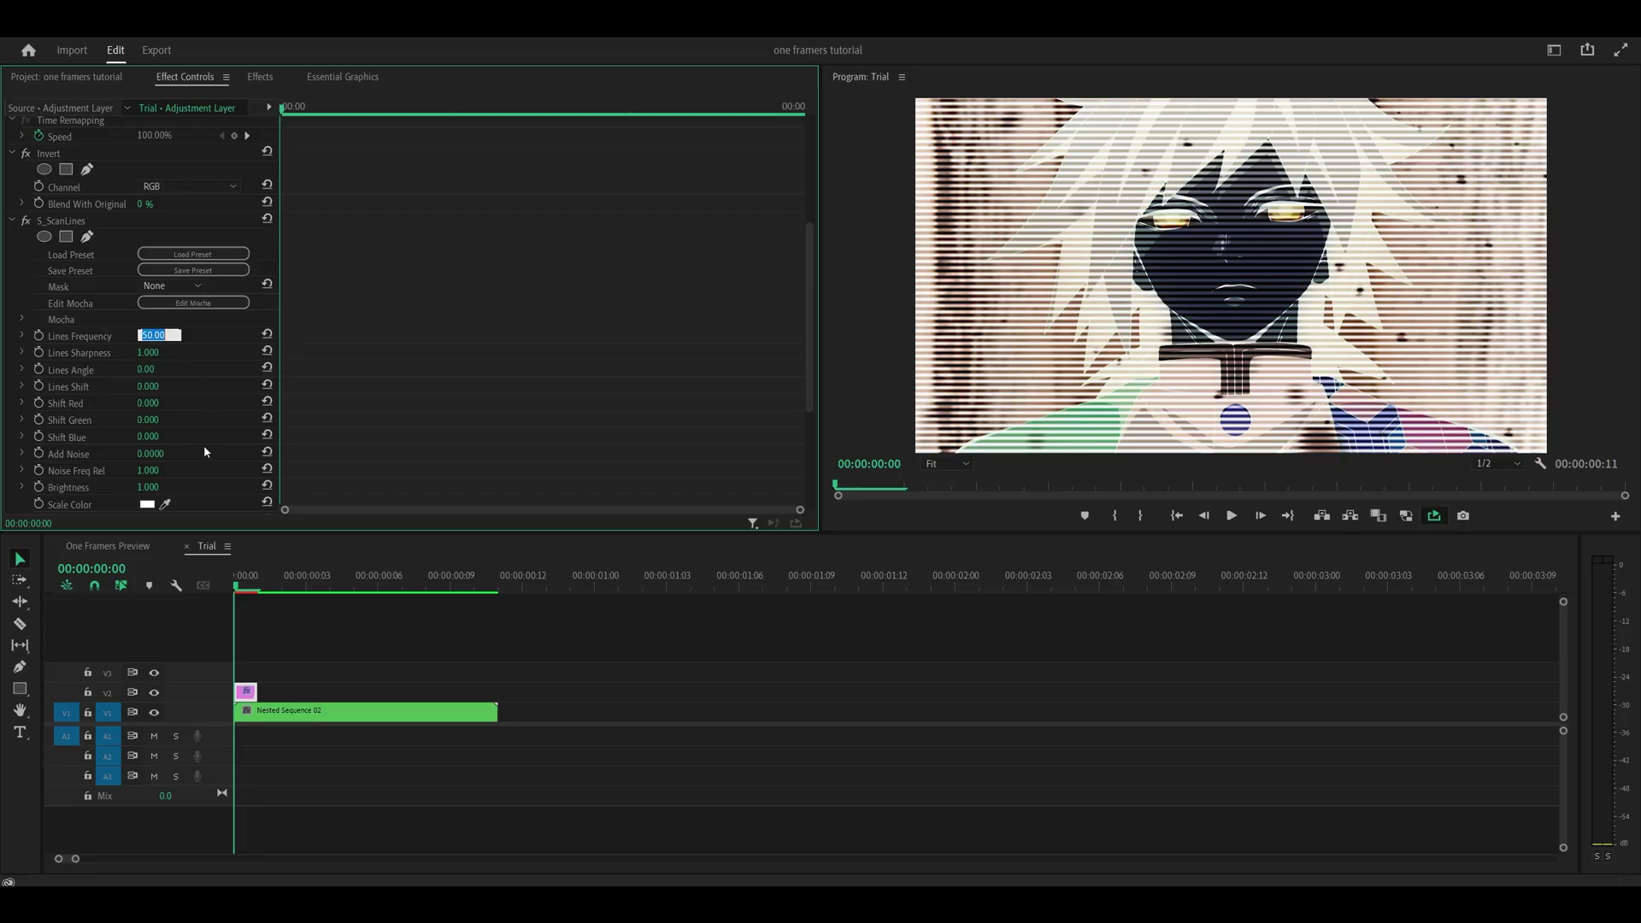
type("75")
key("Return")
left_click(147, 352)
type("2.5")
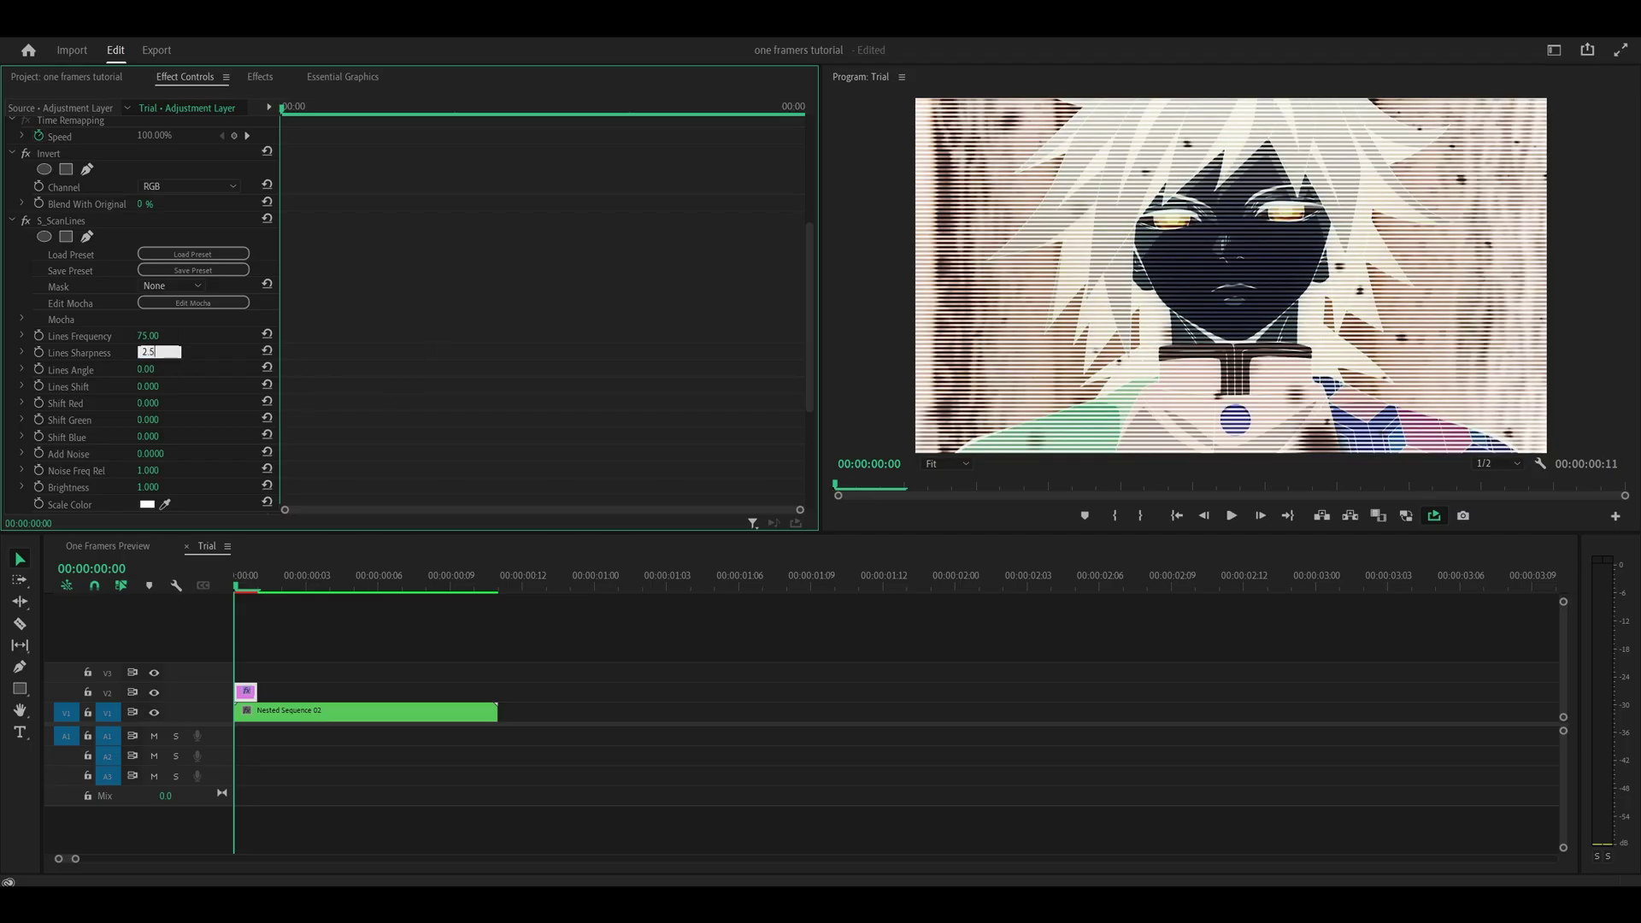
key("Tab")
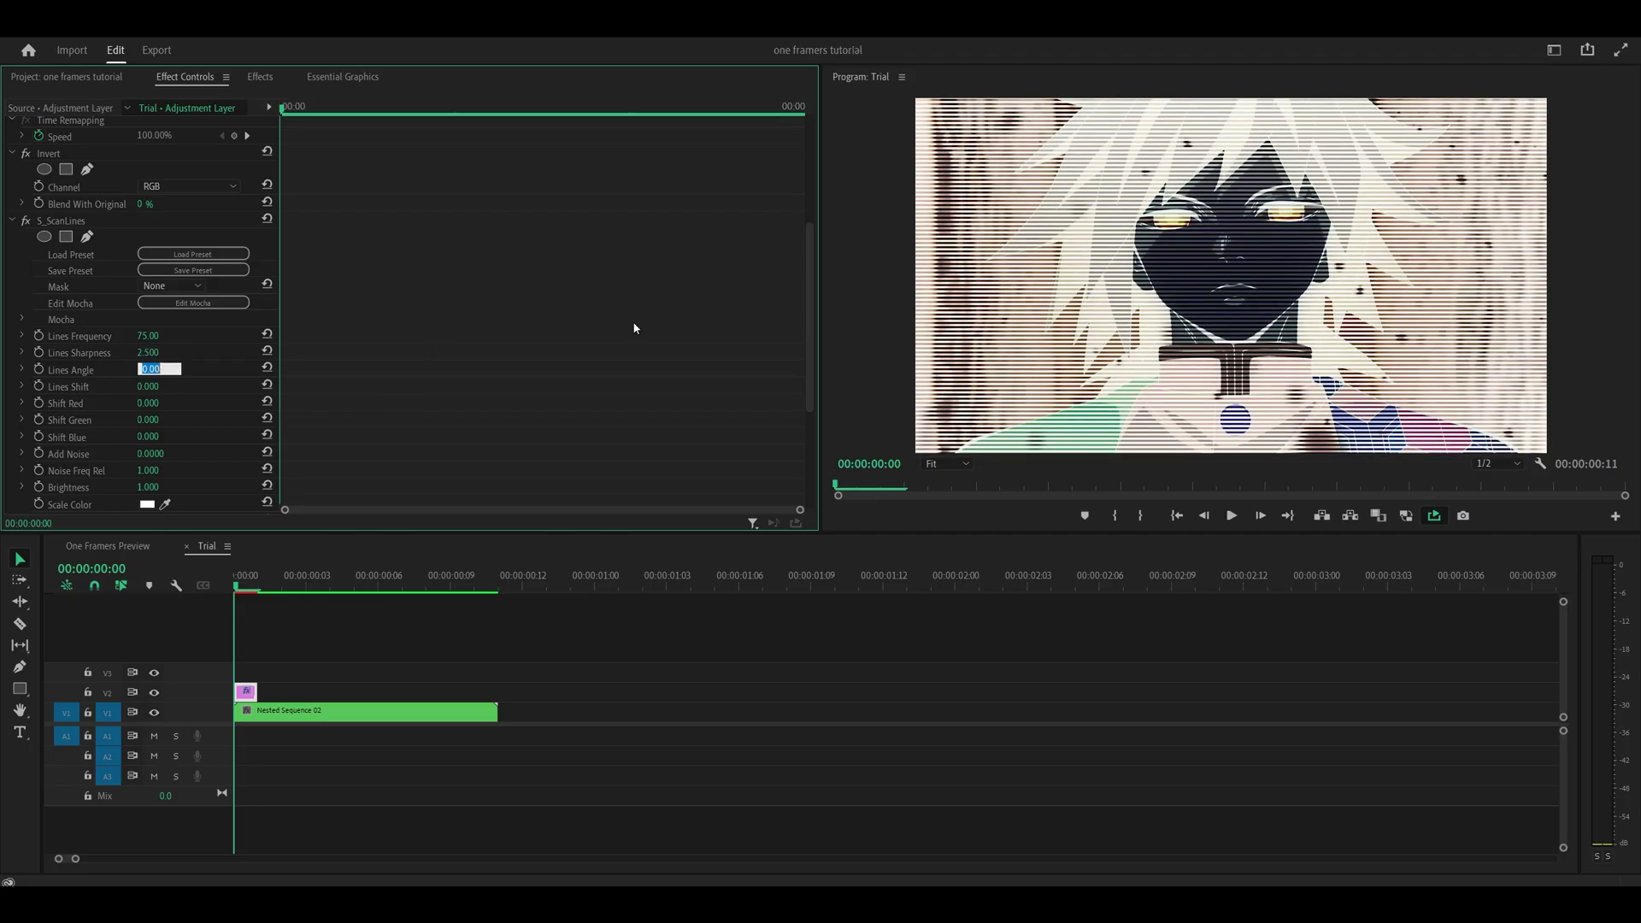
type("90")
key("Return")
left_click(273, 590)
Step: Set the Invert effect's channel to Red and preview the result
key("space")
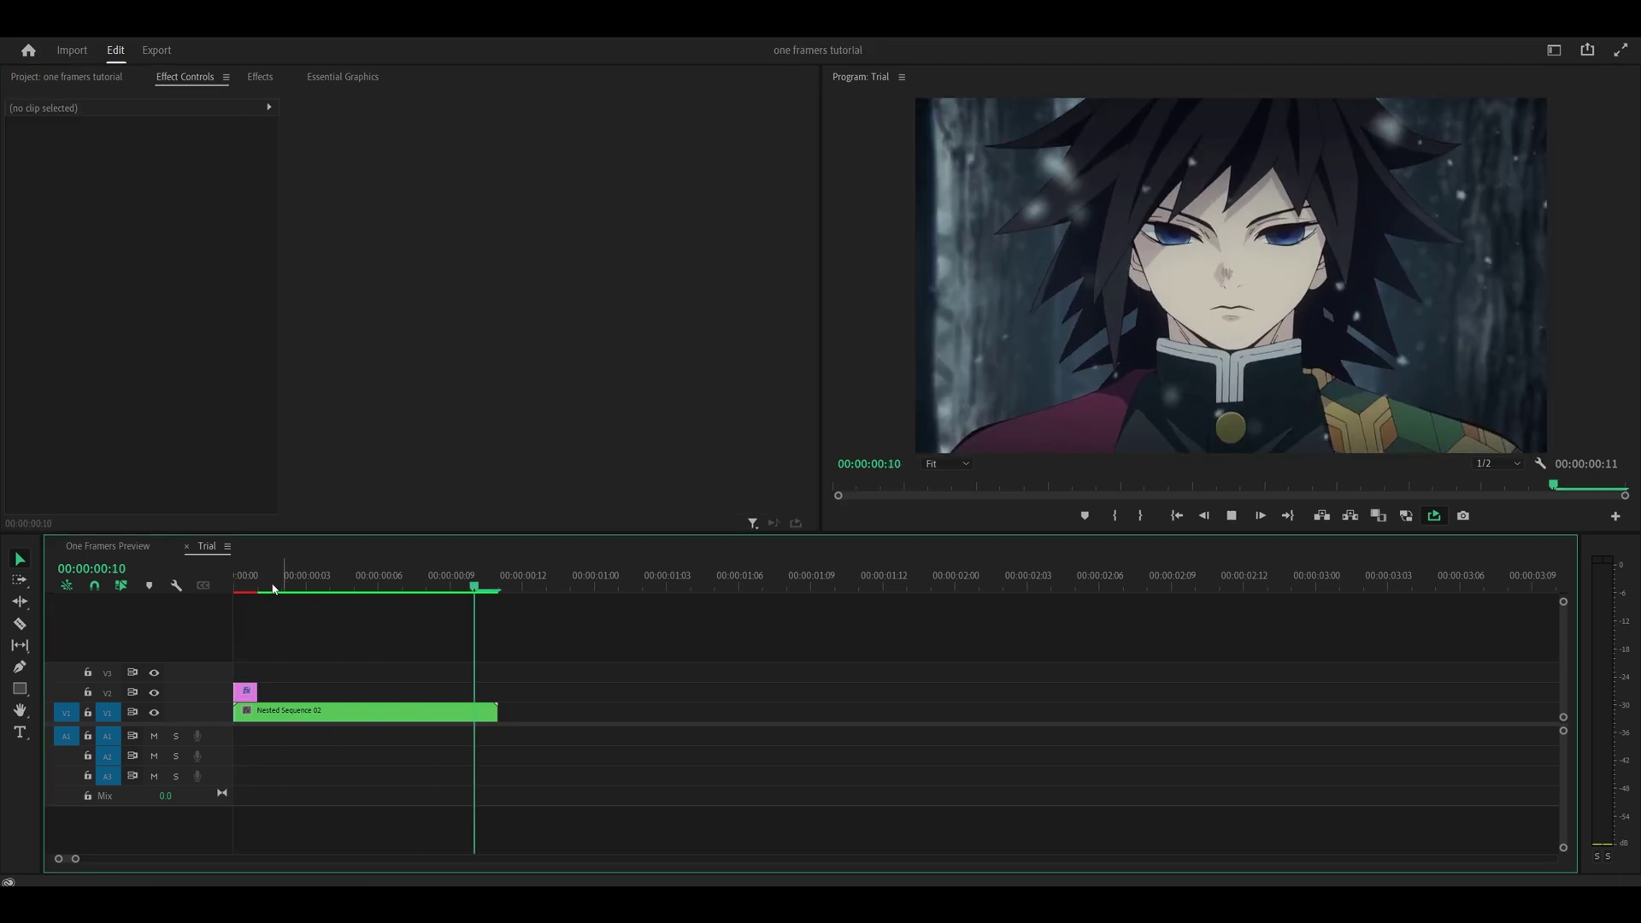
key("space")
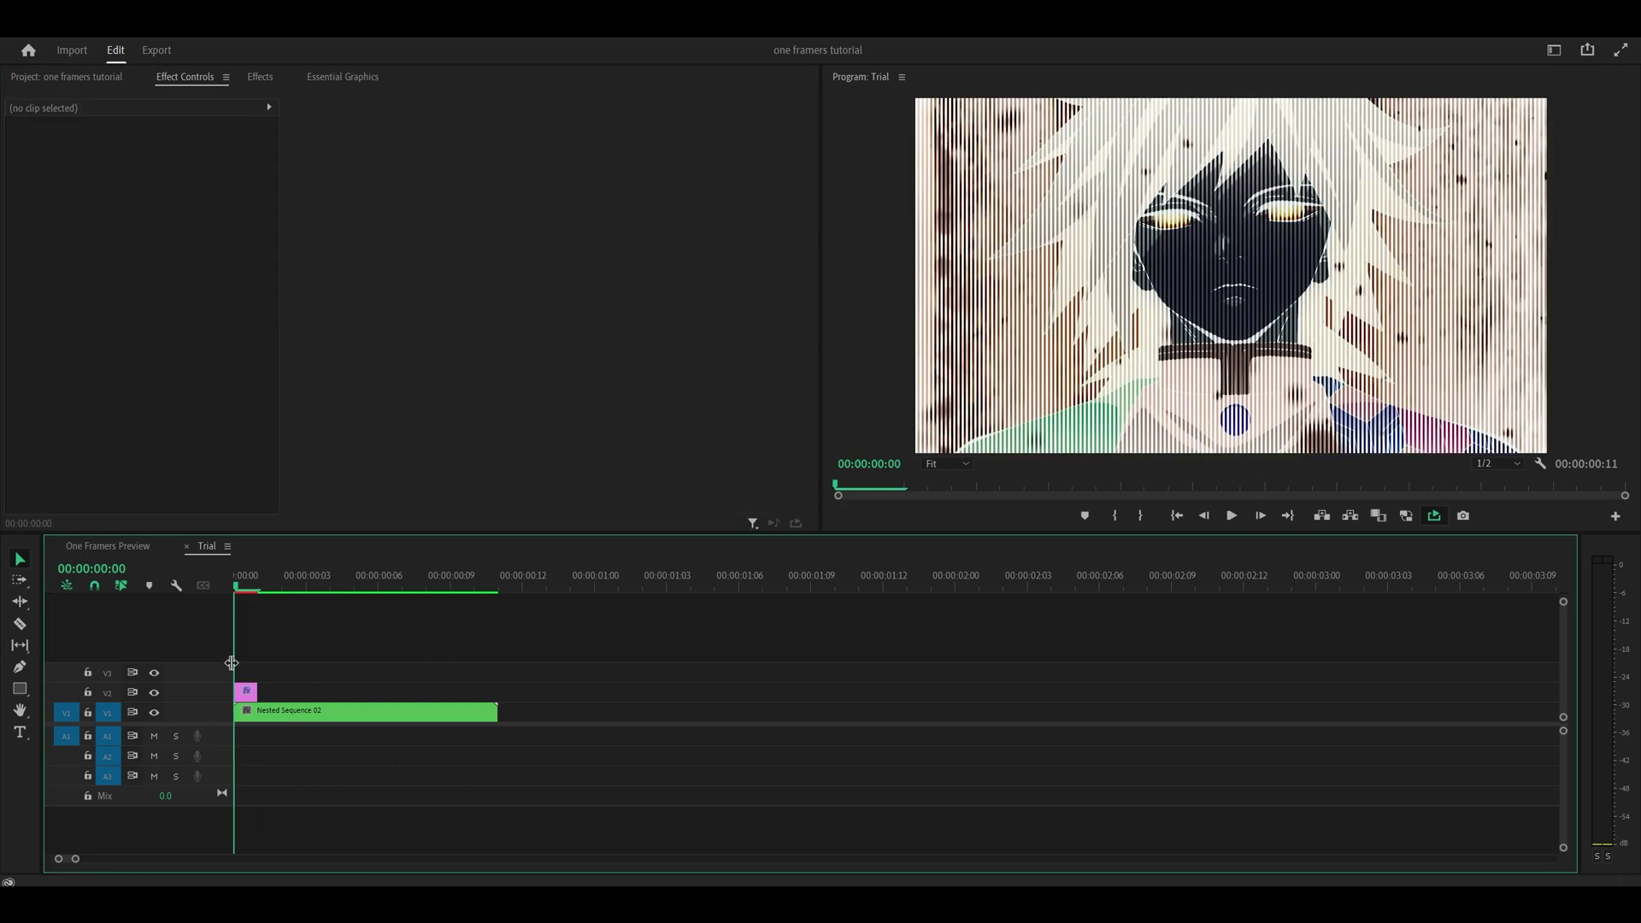
left_click(245, 690)
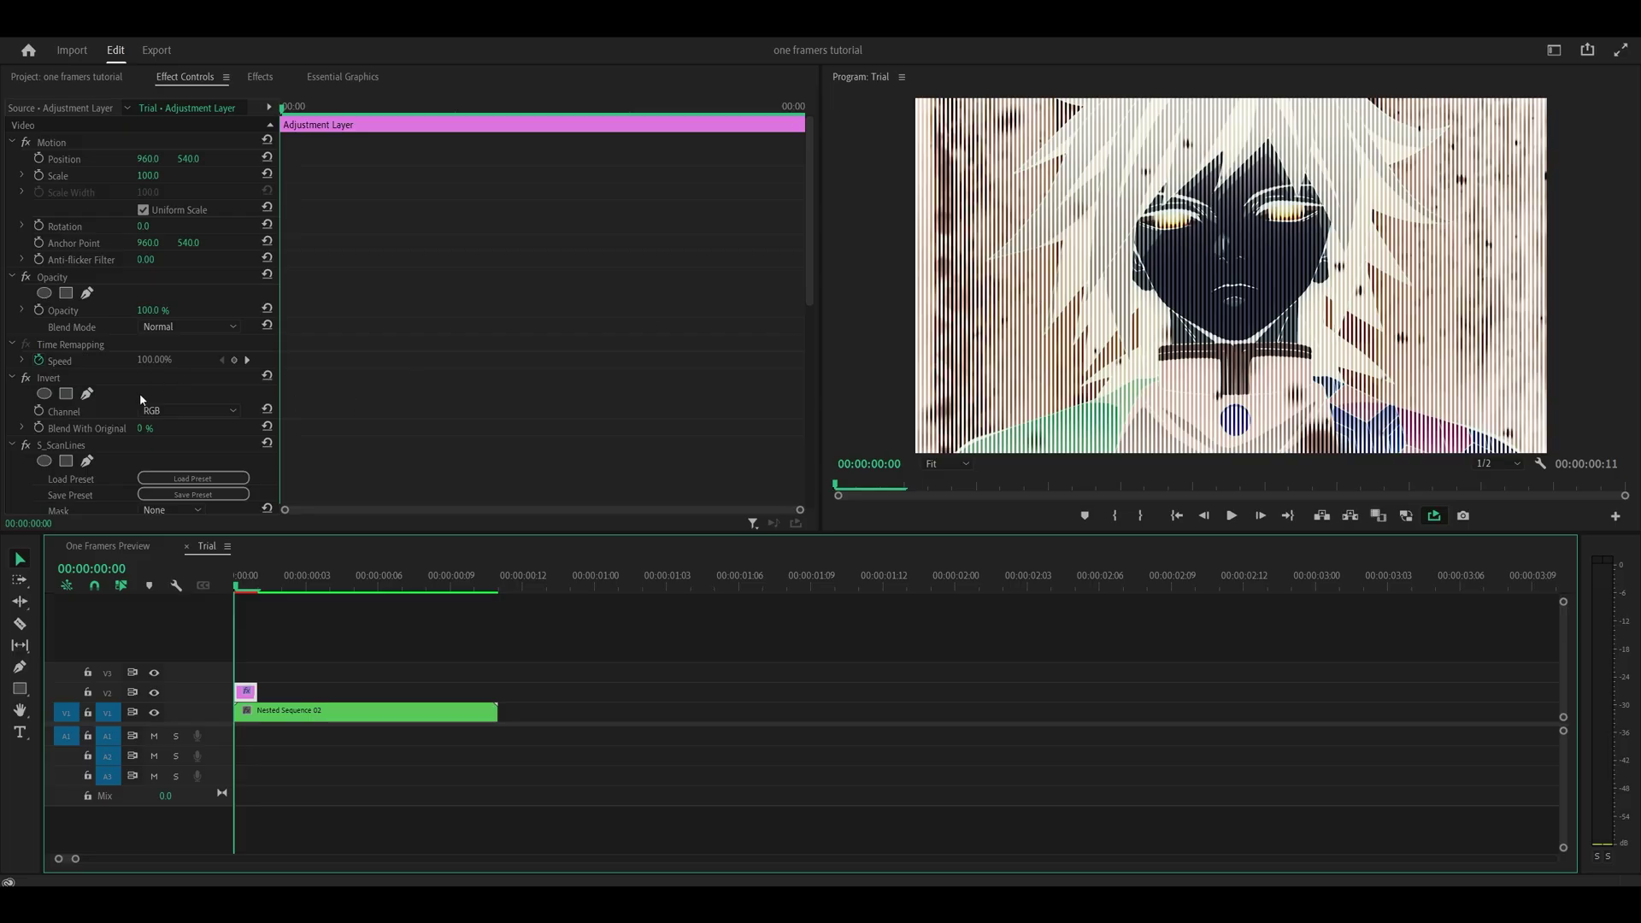
left_click(189, 410)
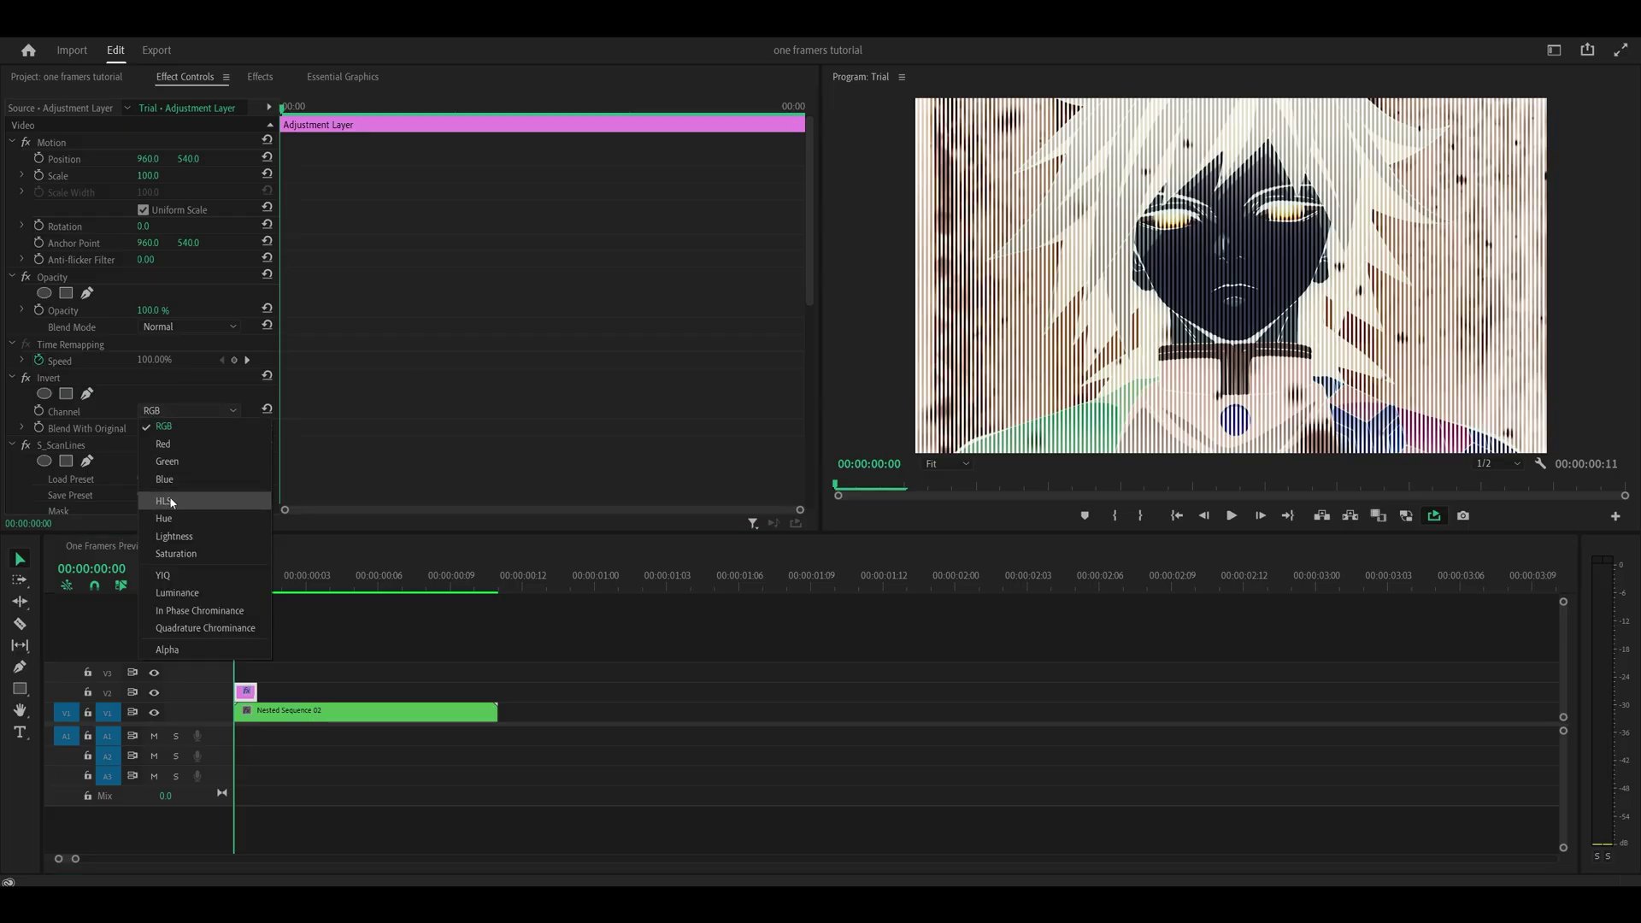
left_click(177, 450)
scroll(475, 363, "down", 2)
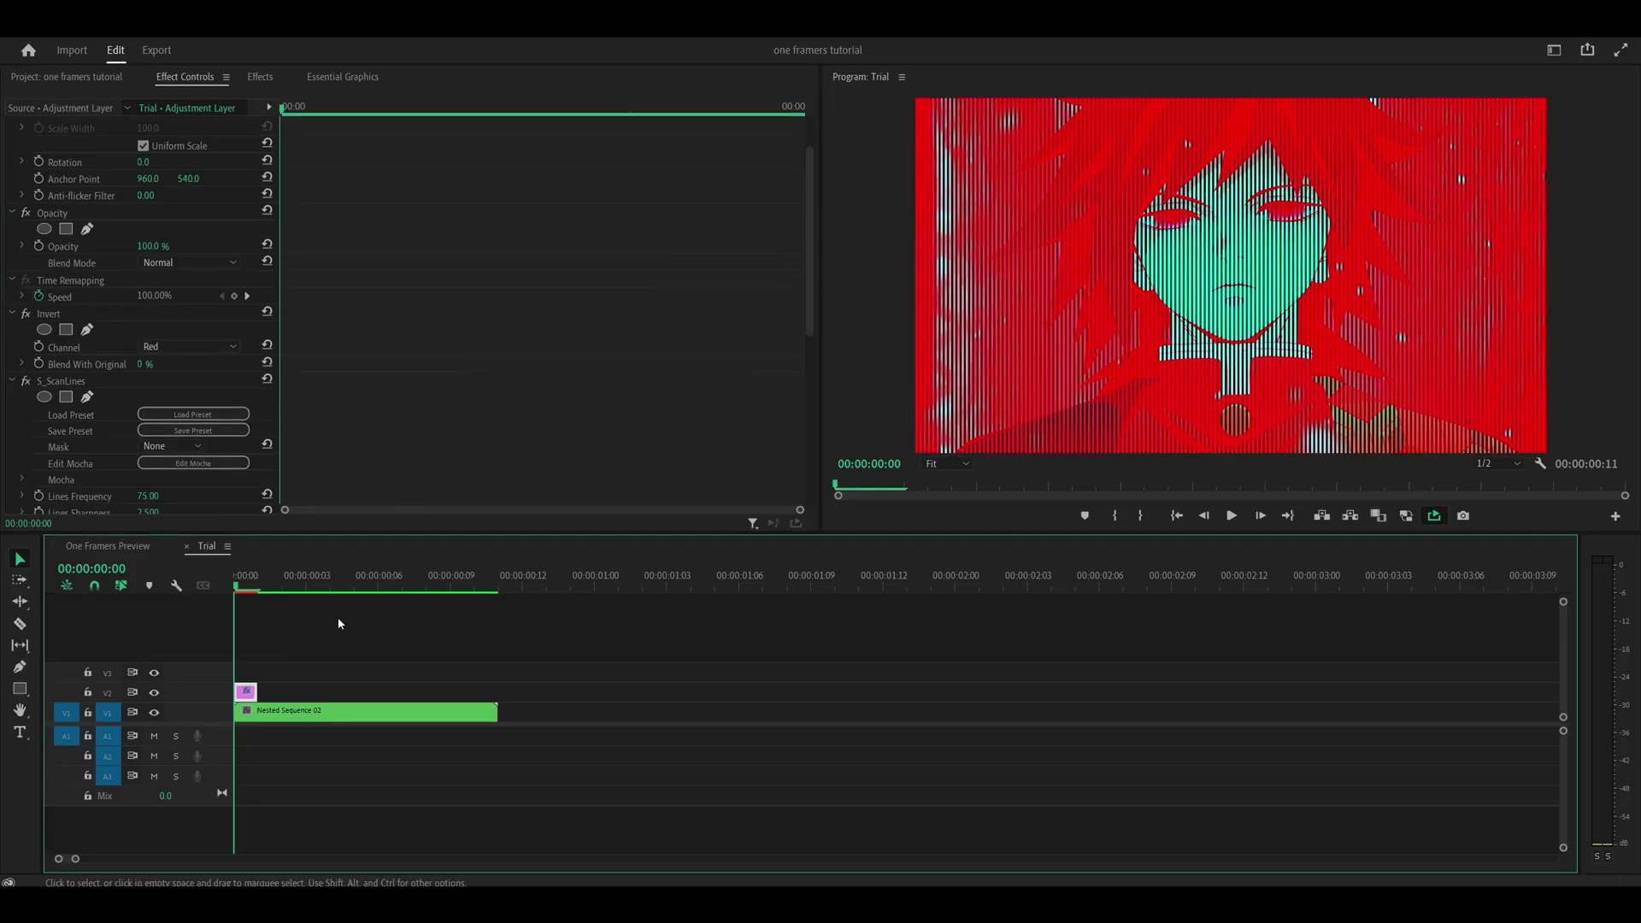
key("space")
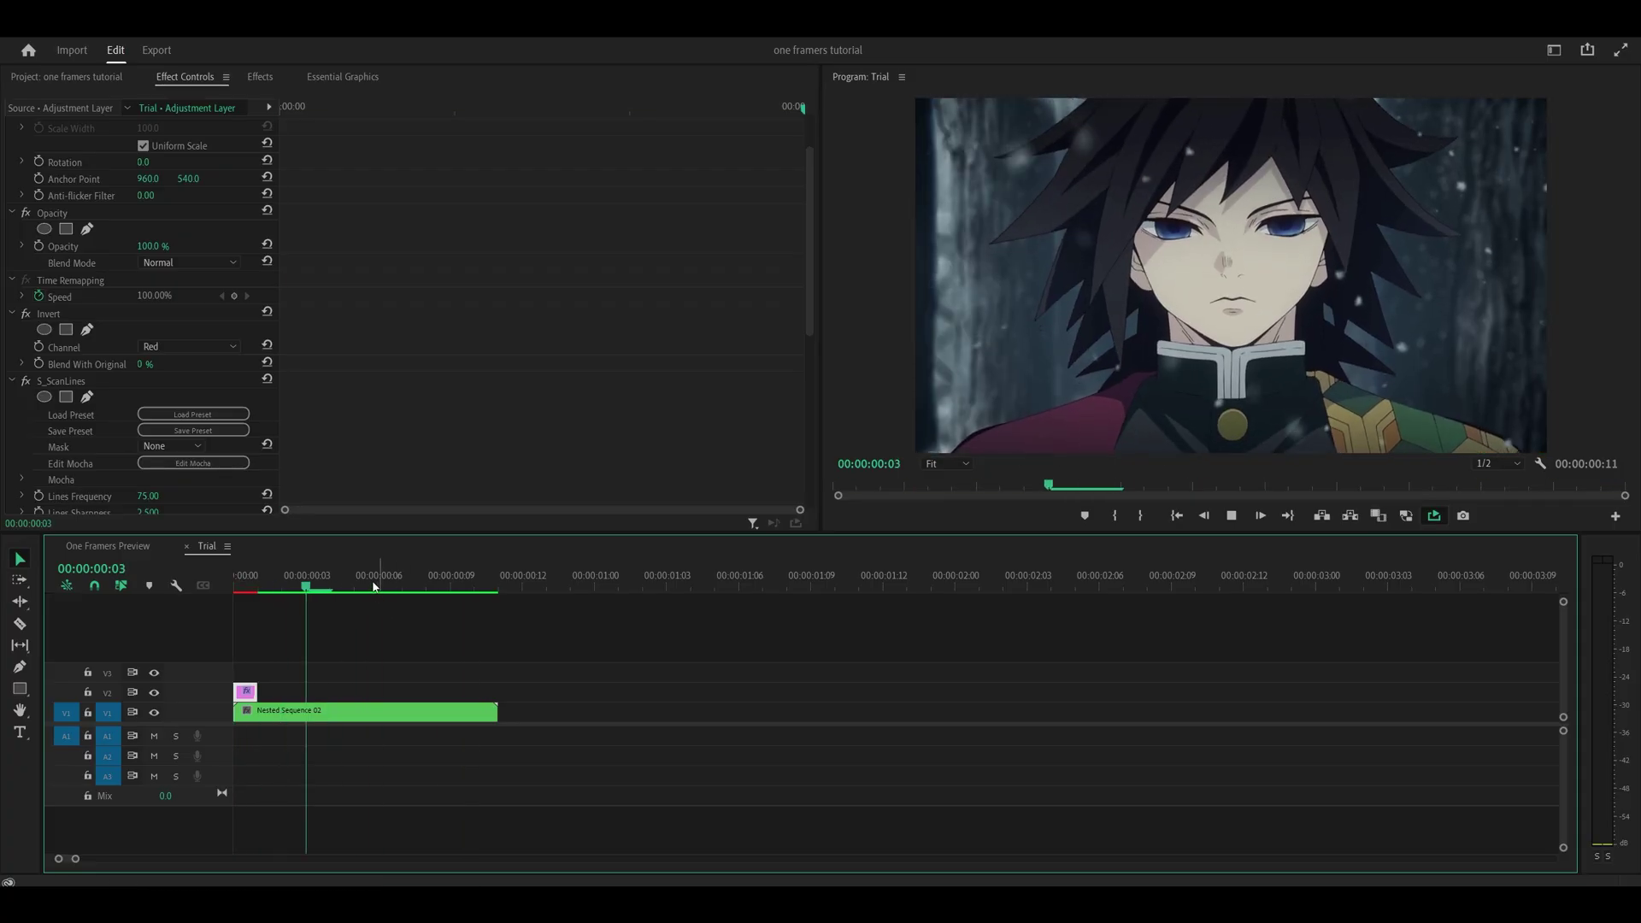
key("space")
Step: Move the adjustment layer to the clip's end, set its blend mode to Overlay, and preview
key("space")
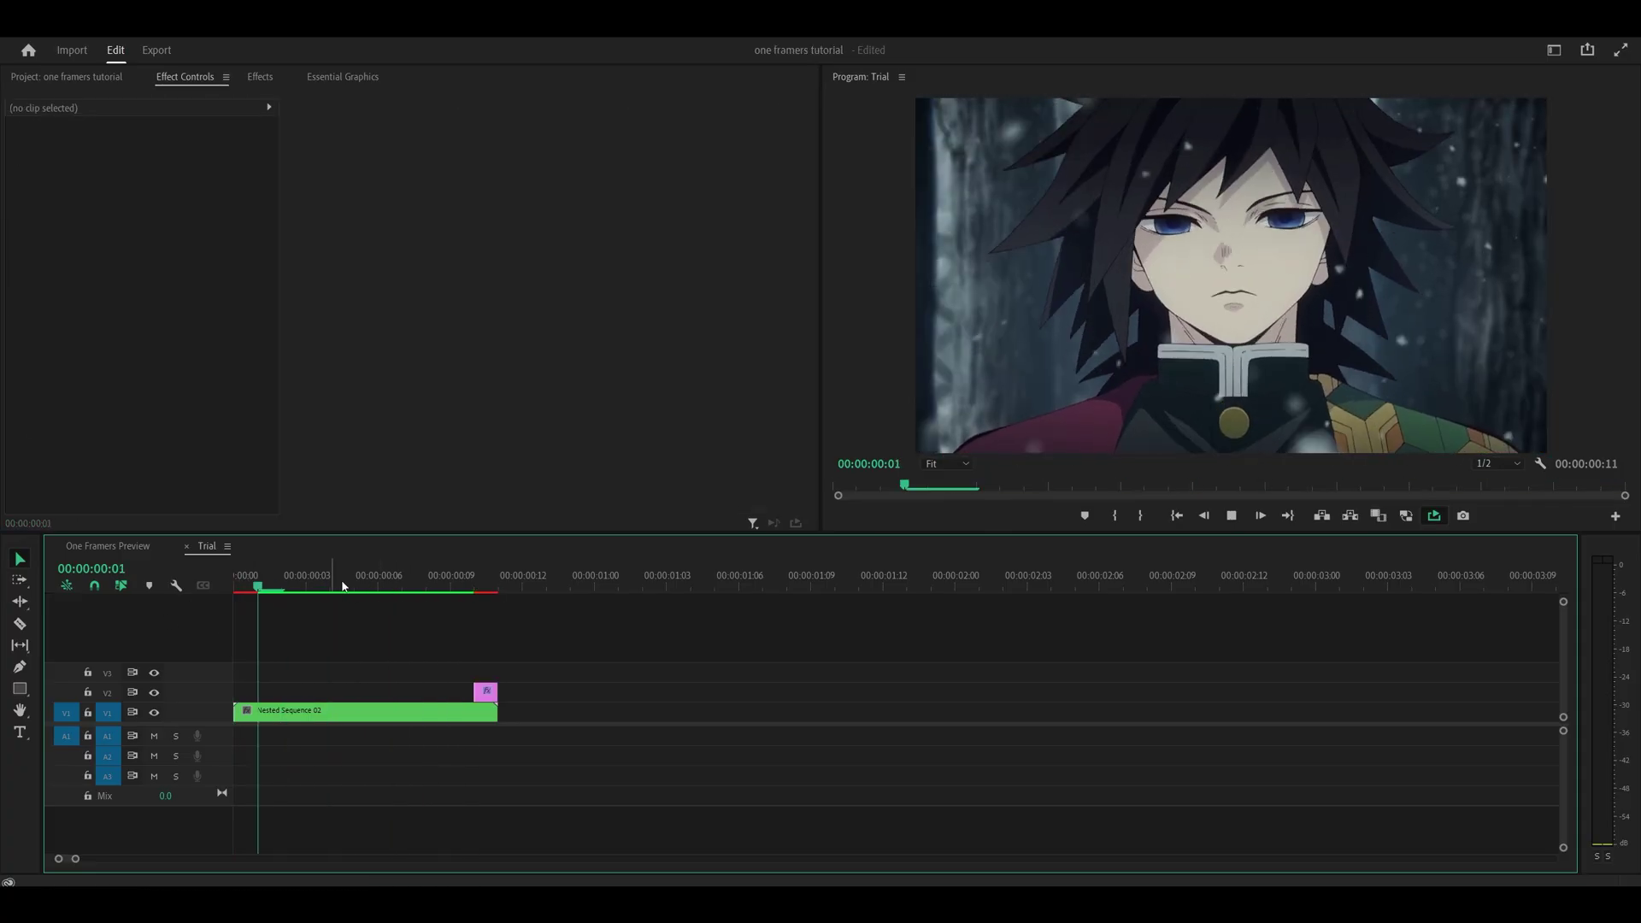
key("space")
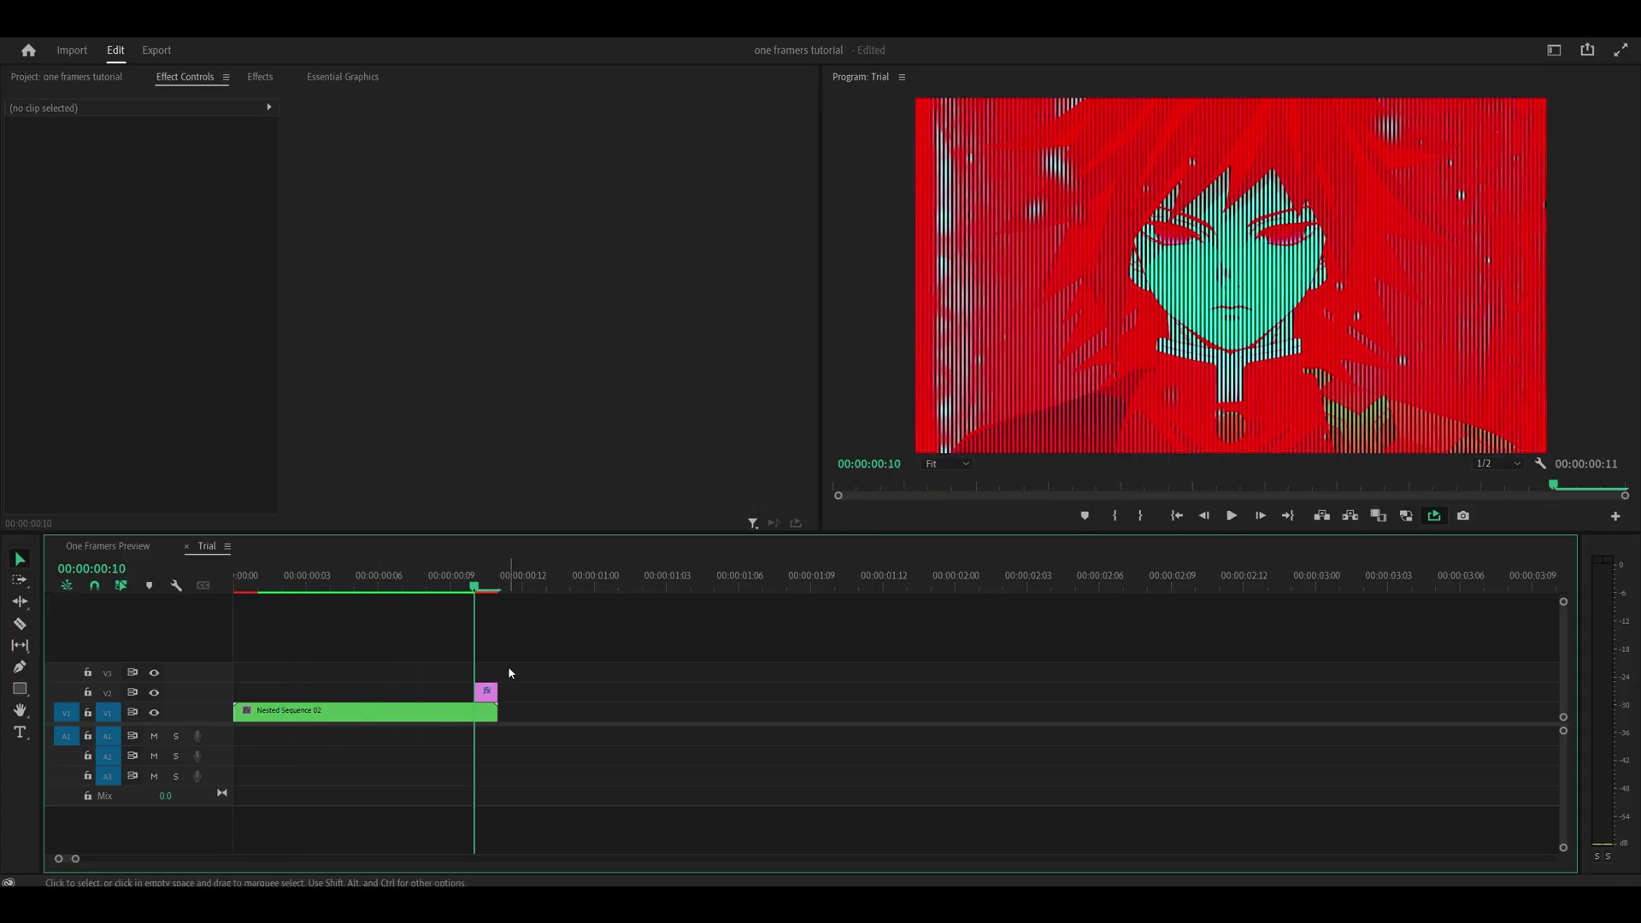
left_click(485, 690)
left_click(190, 327)
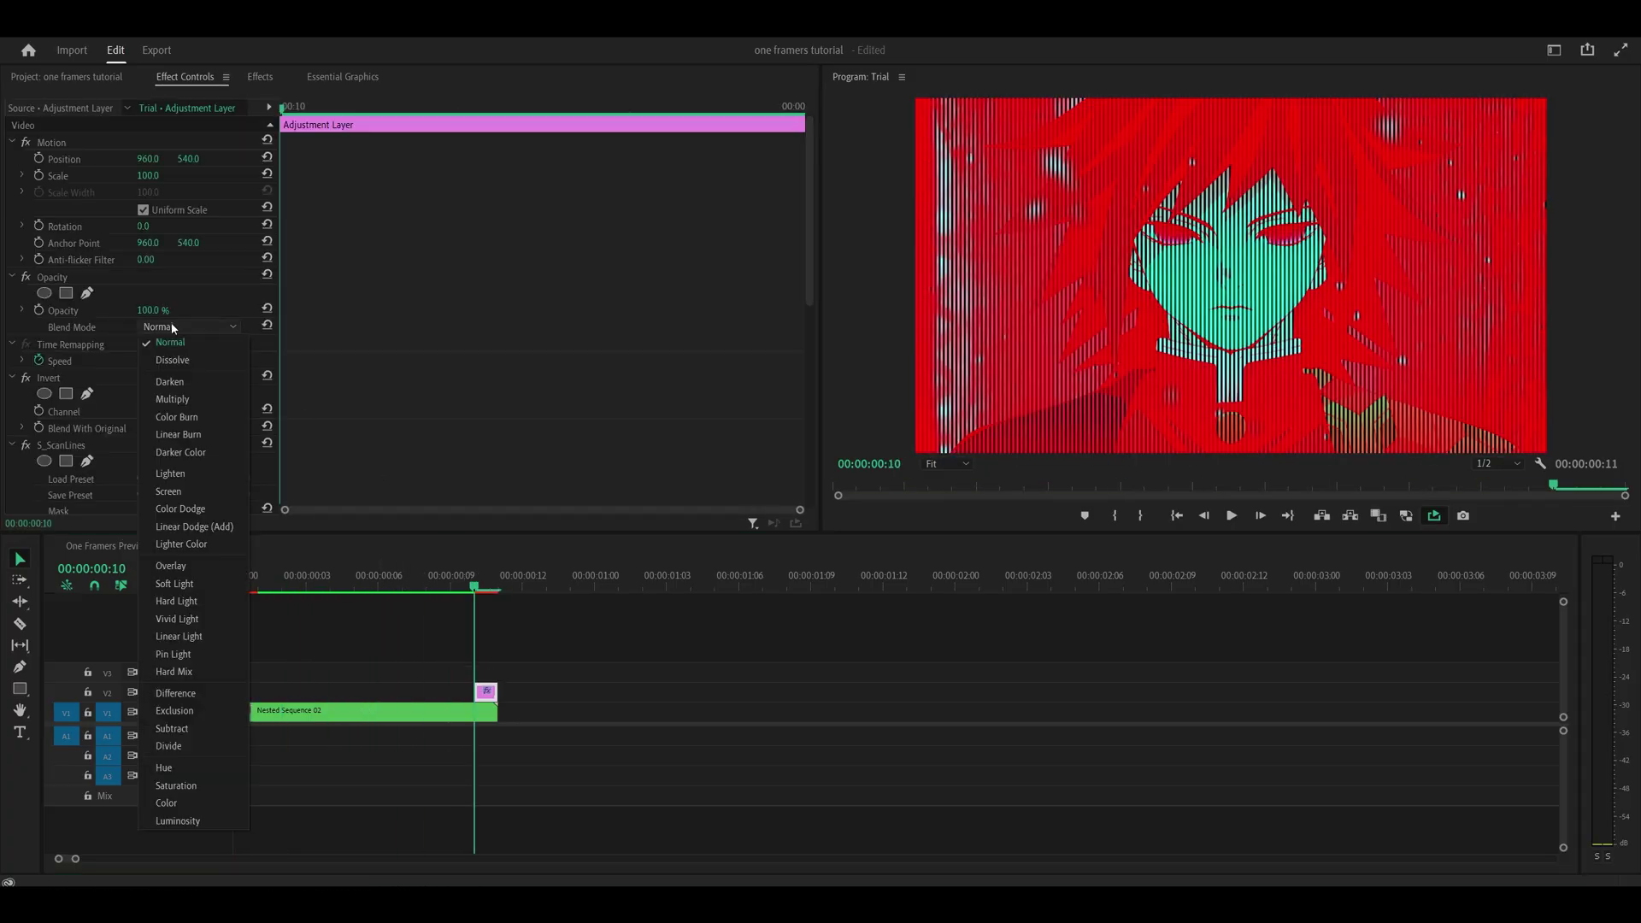
left_click(182, 569)
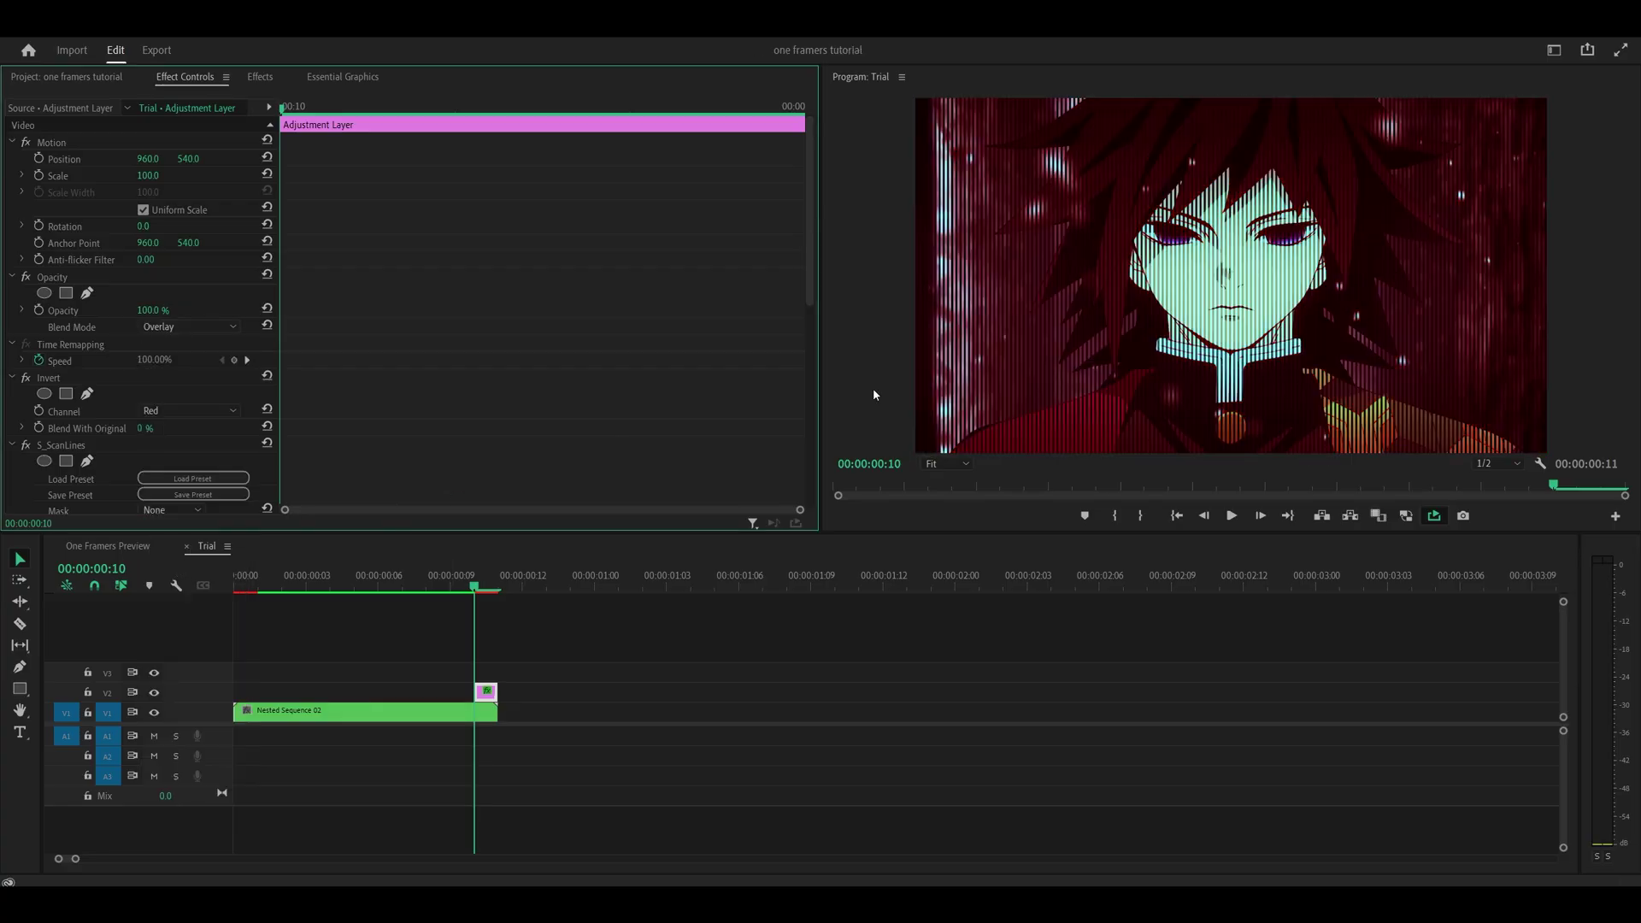
left_click(400, 581)
key("space")
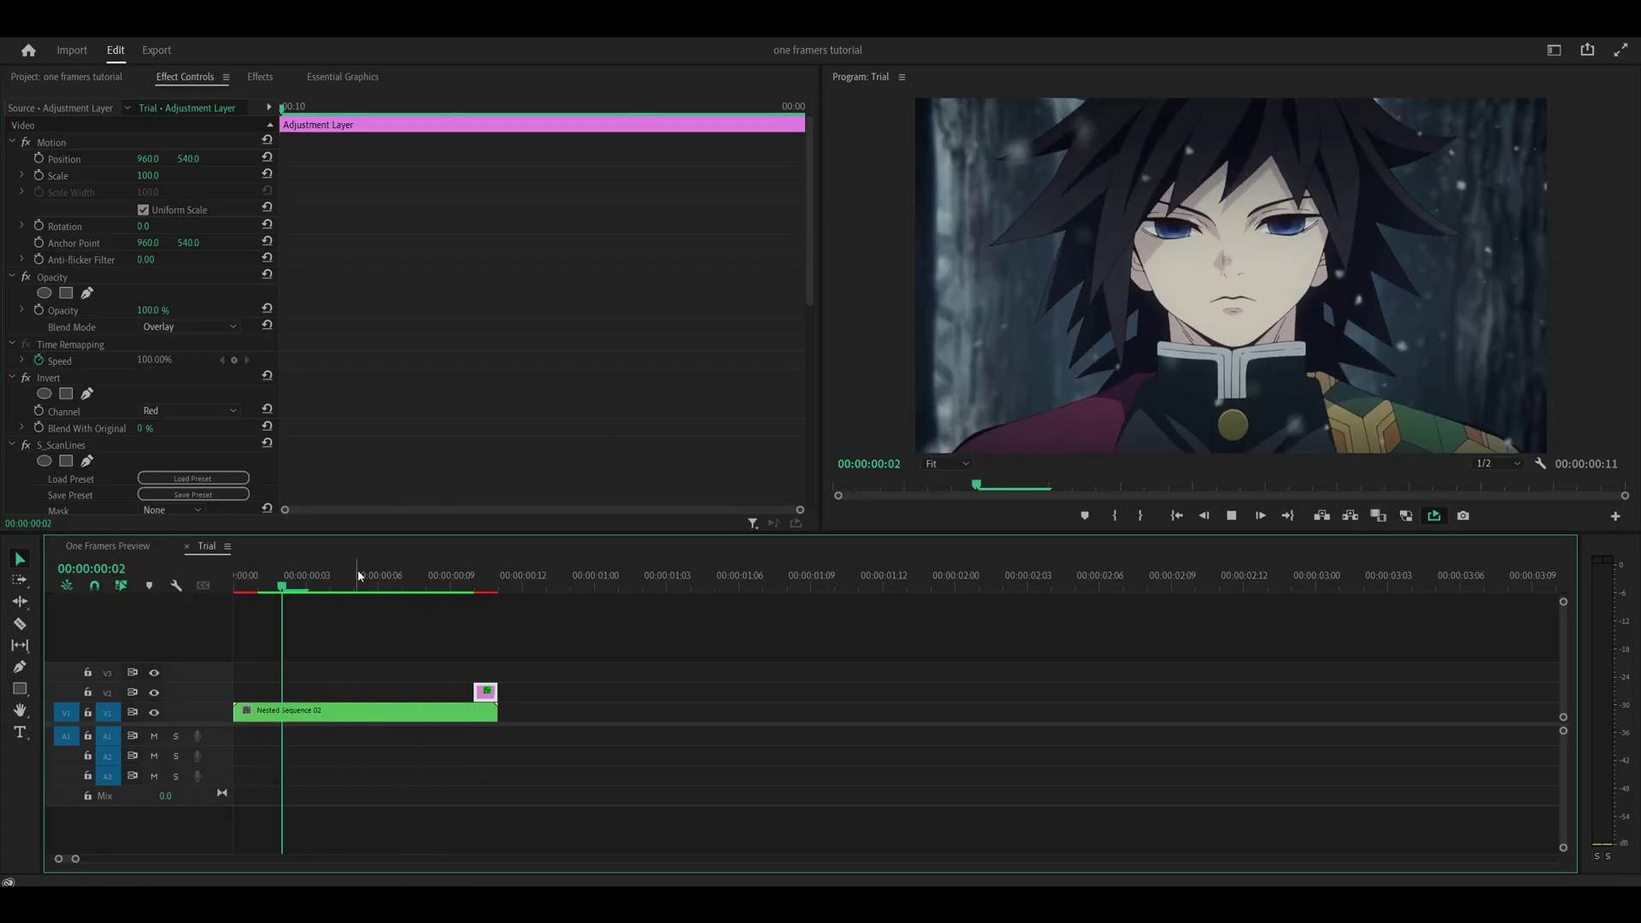
key("space")
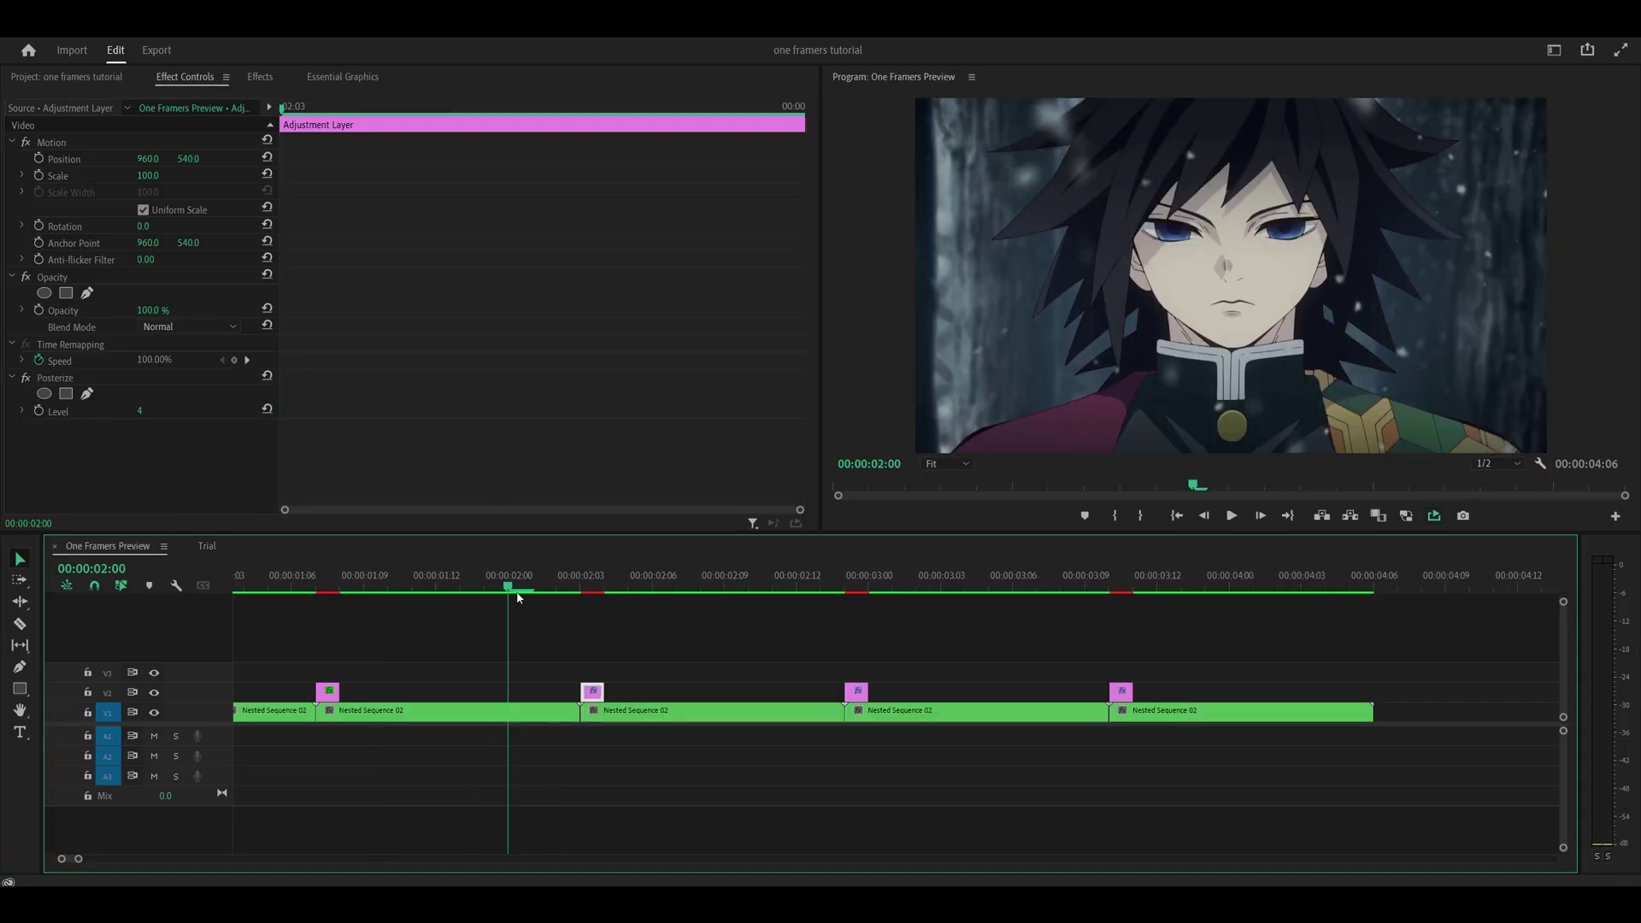
Step: Step to the 02:03 adjustment layer and set its Posterize Level to 7, after briefly trying 2
key("Right")
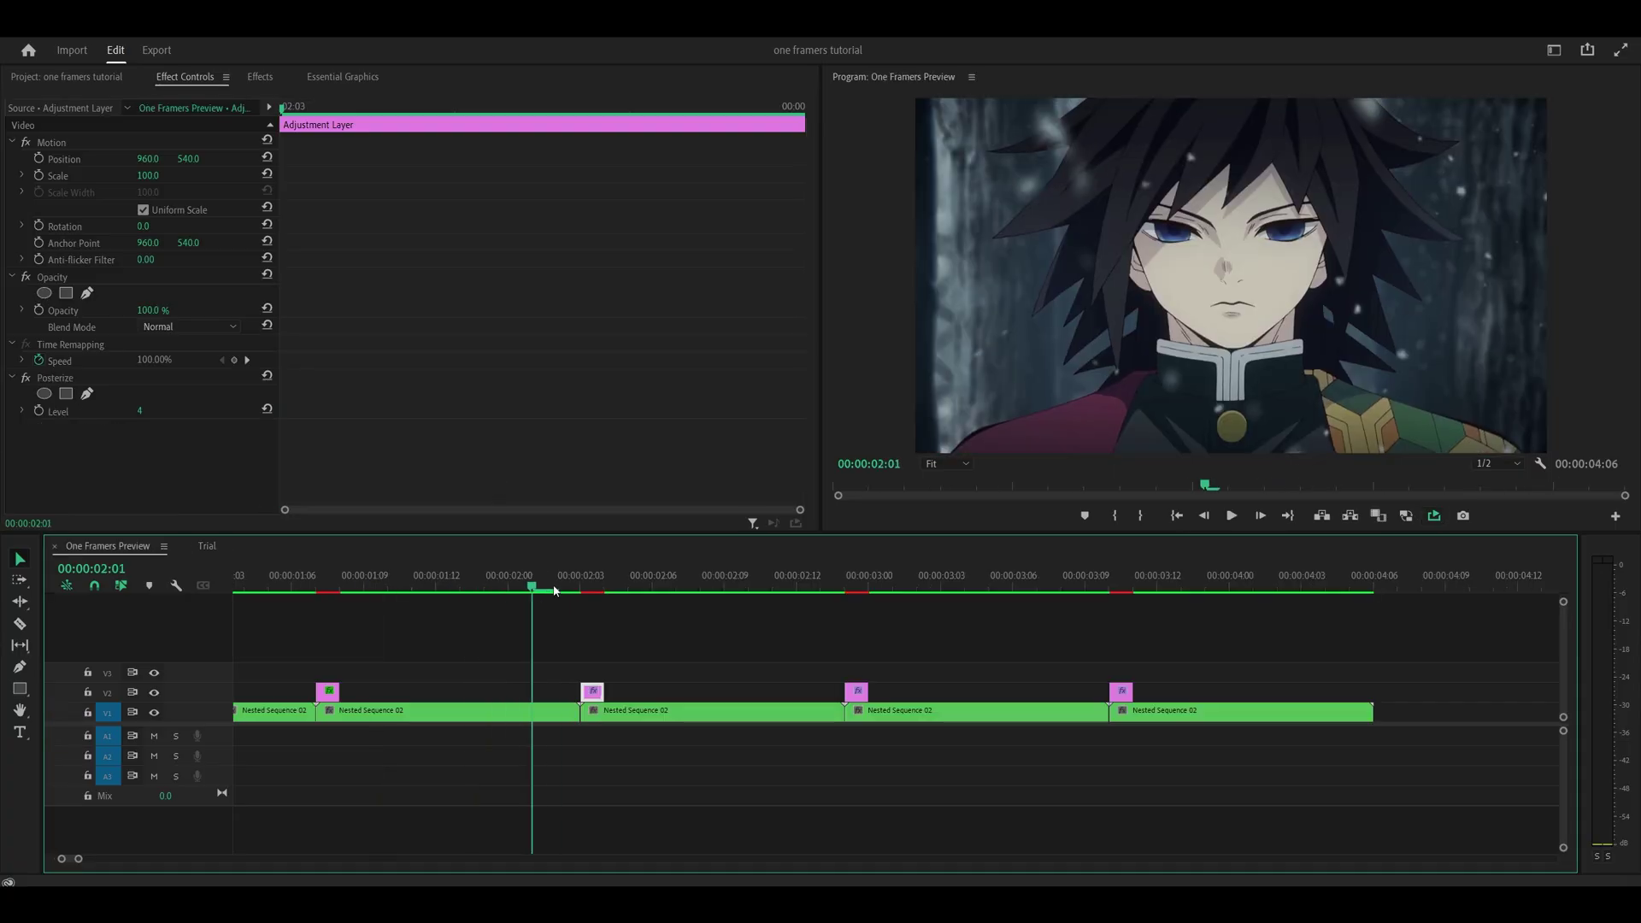
key("Right")
key("Right")
scroll(658, 638, "left", 1)
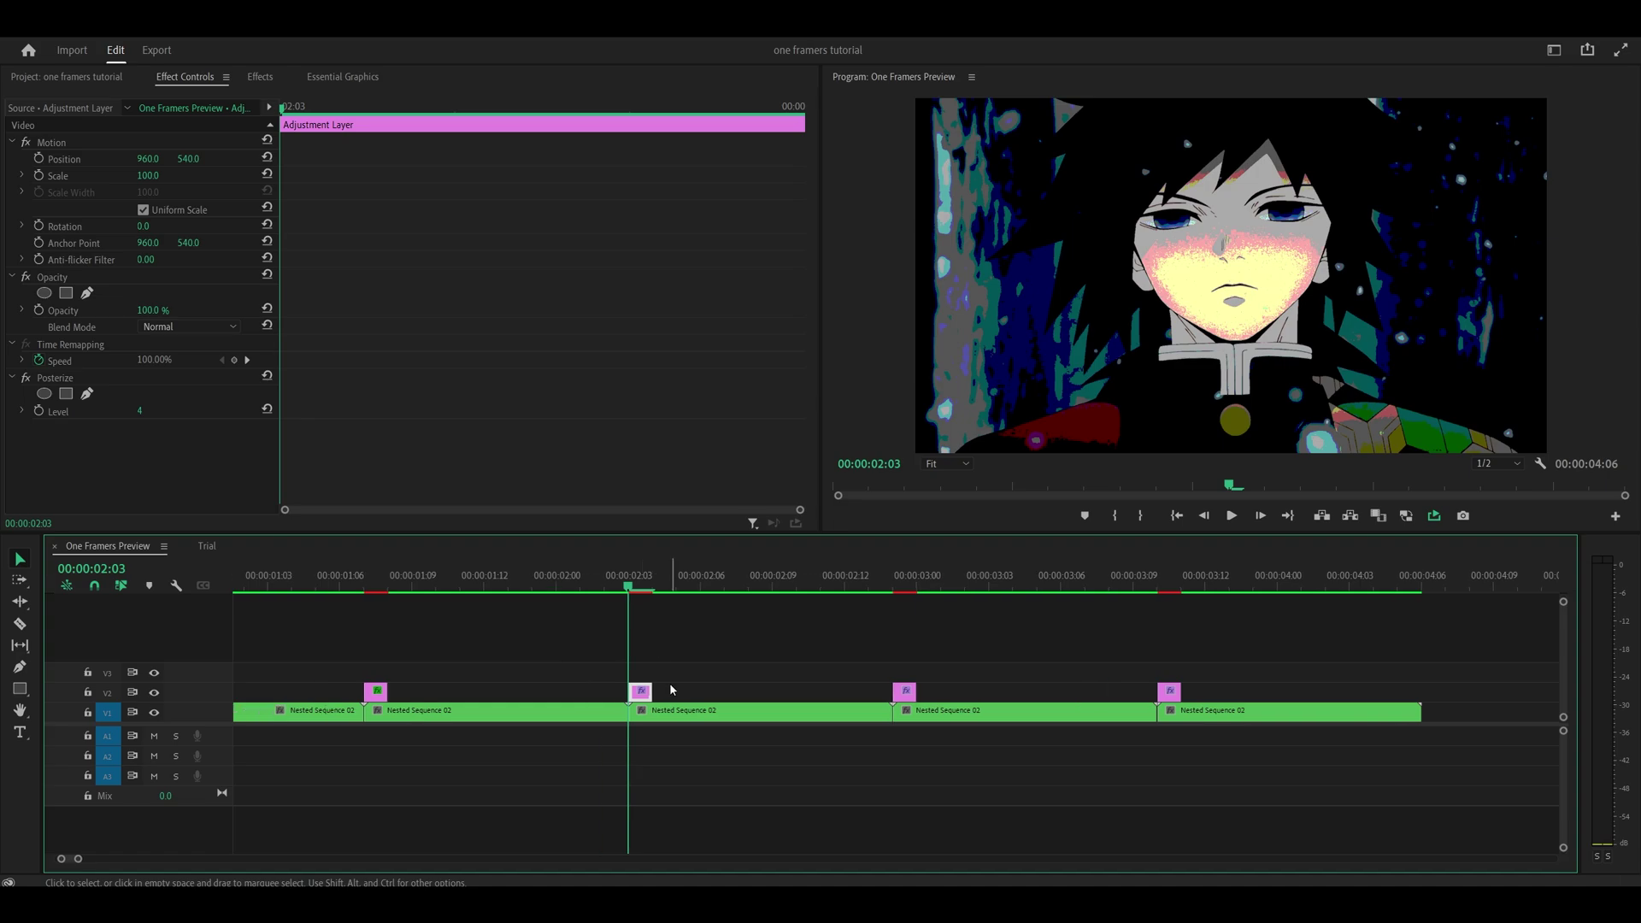
left_click(67, 381)
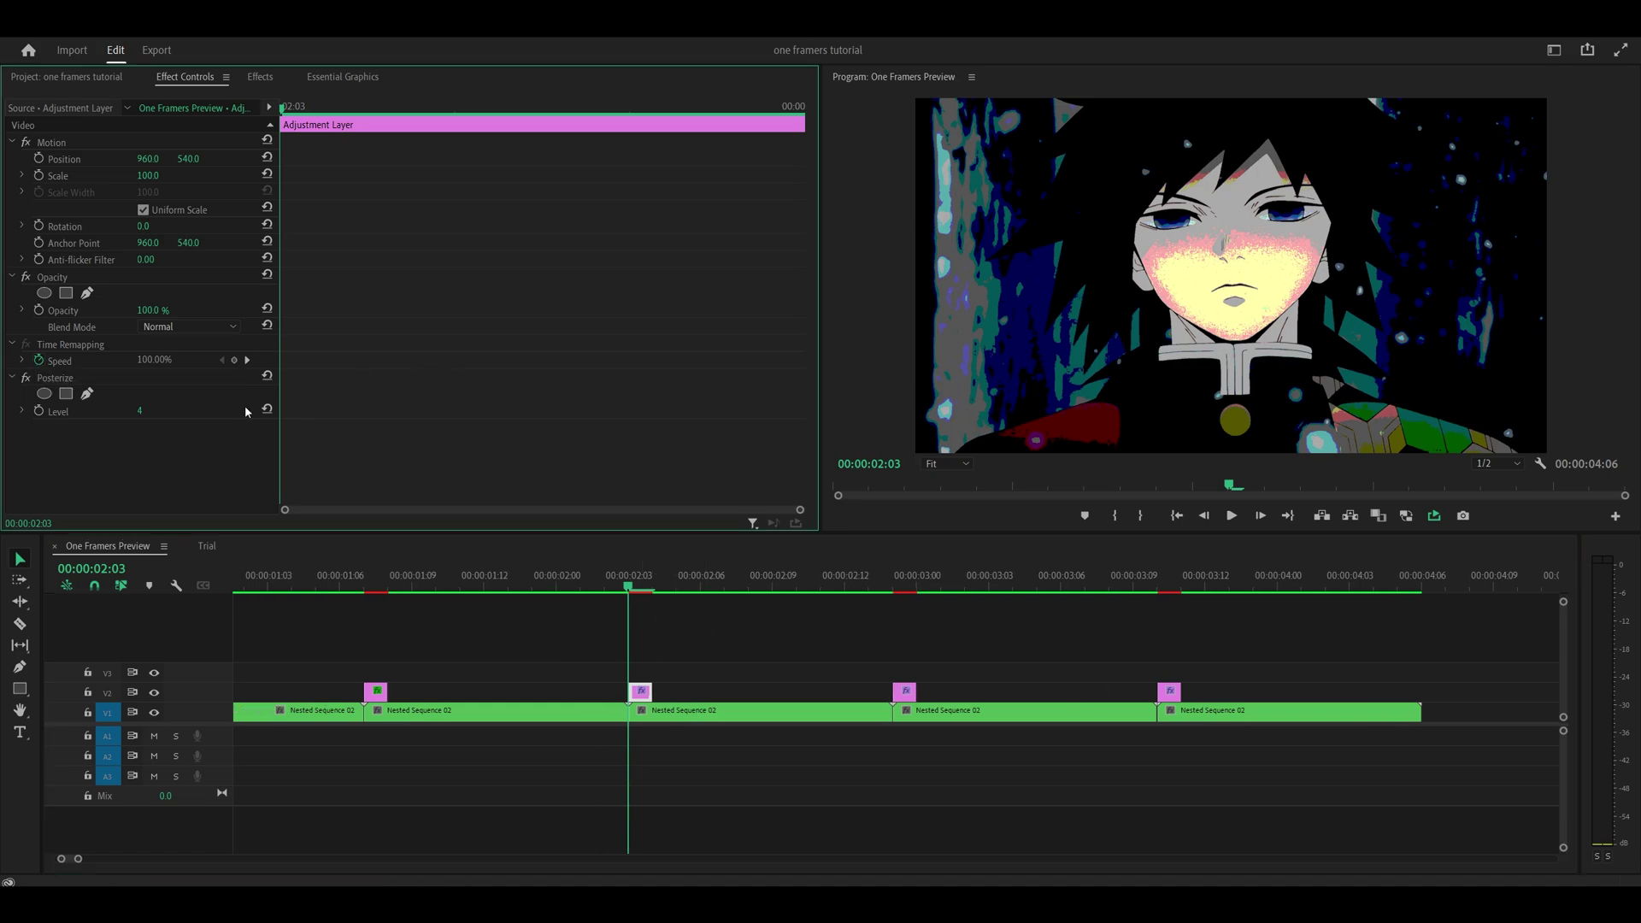
left_click(141, 412)
type("2")
key("Return")
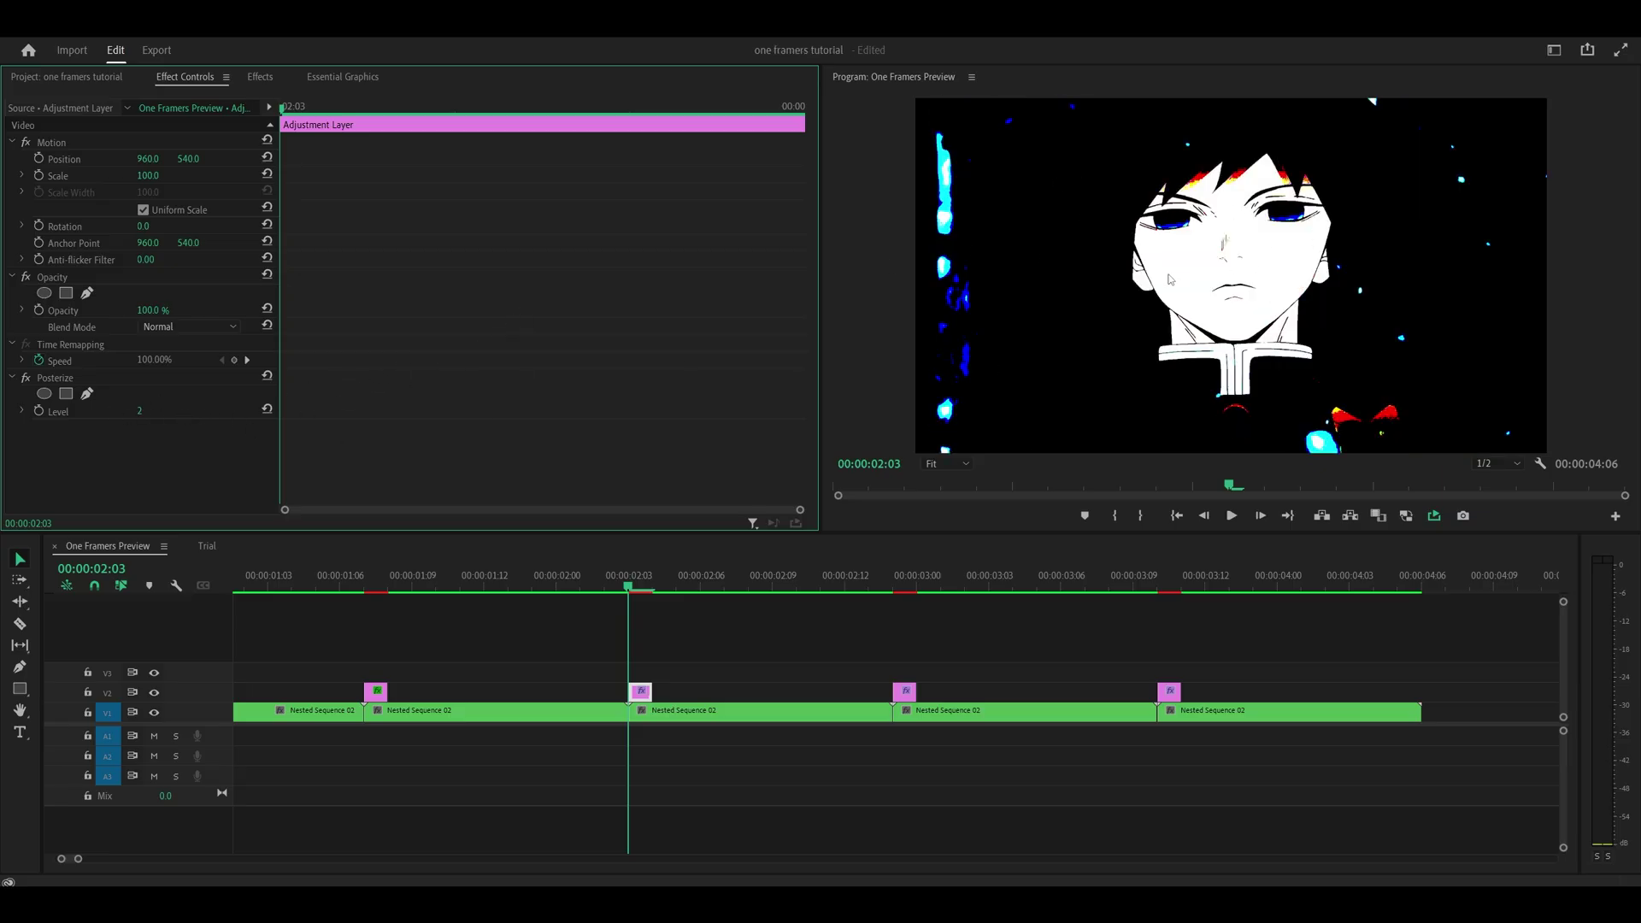
key("ctrl+s")
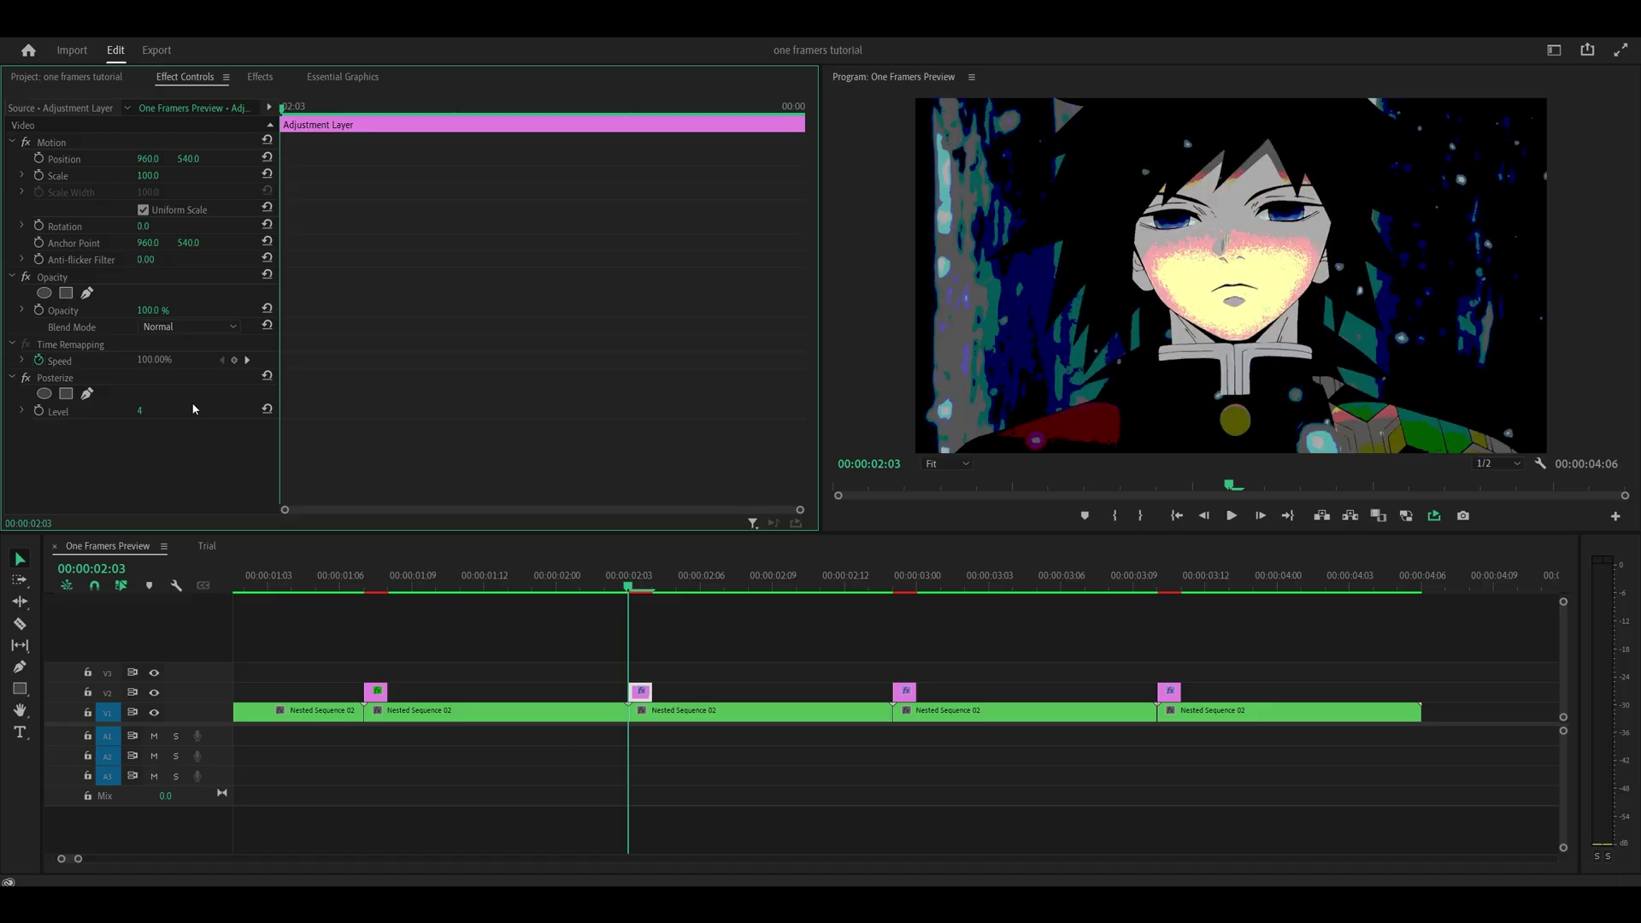
left_click(159, 408)
key("Return")
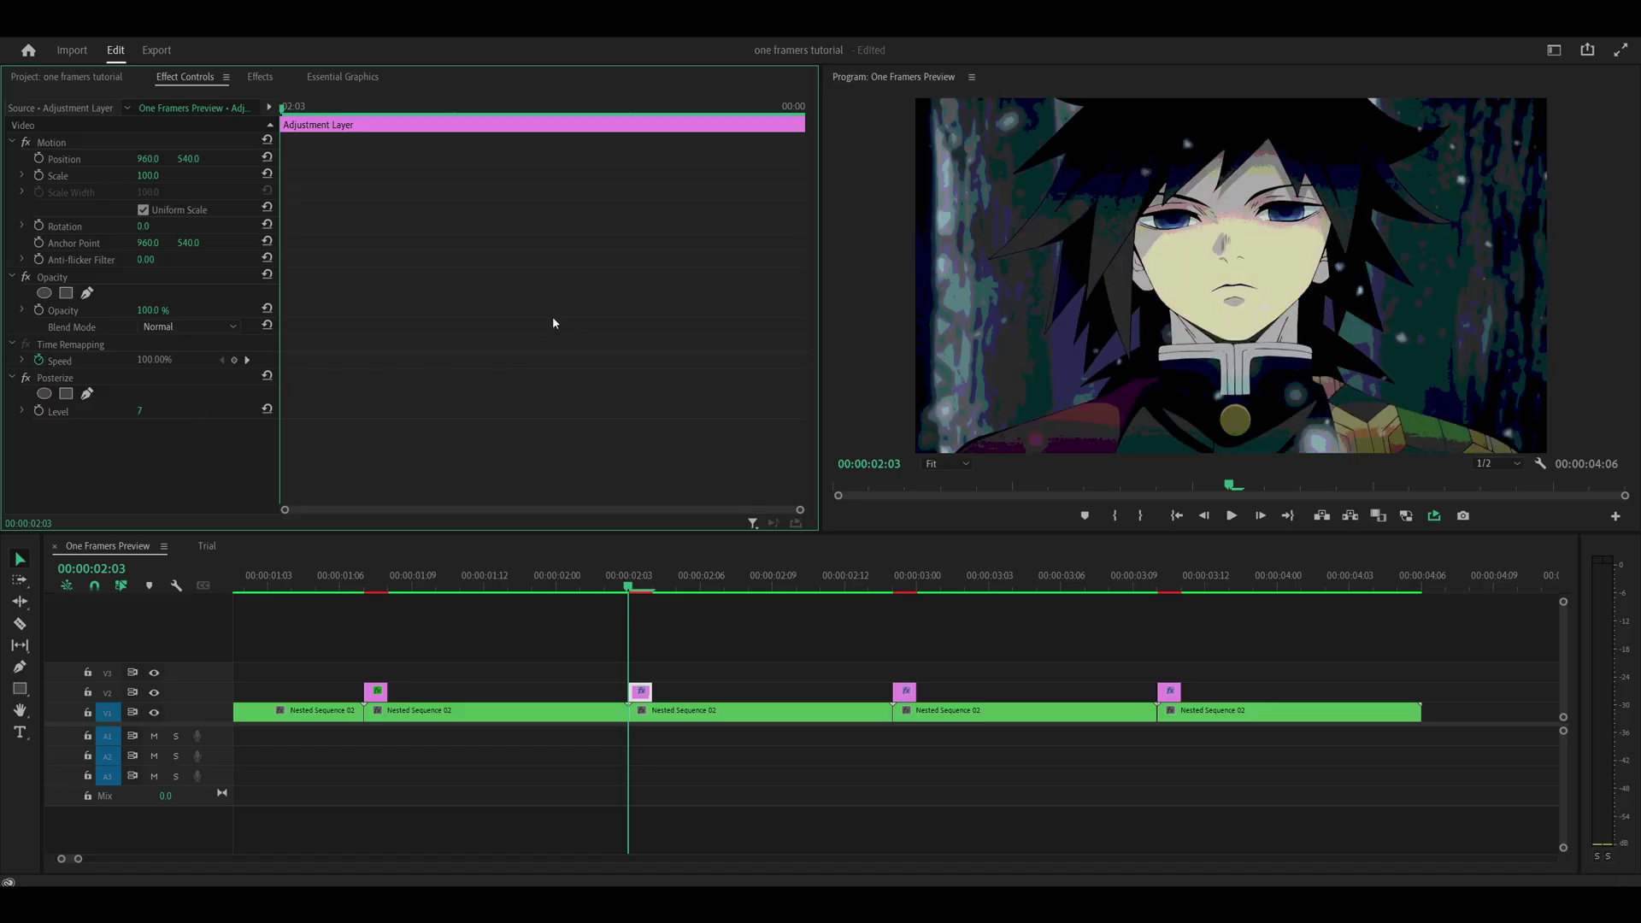
Step: Try Linear Dodge (Add) then Overlay blend modes, previewing the 02:03 glitch frame
left_click(193, 329)
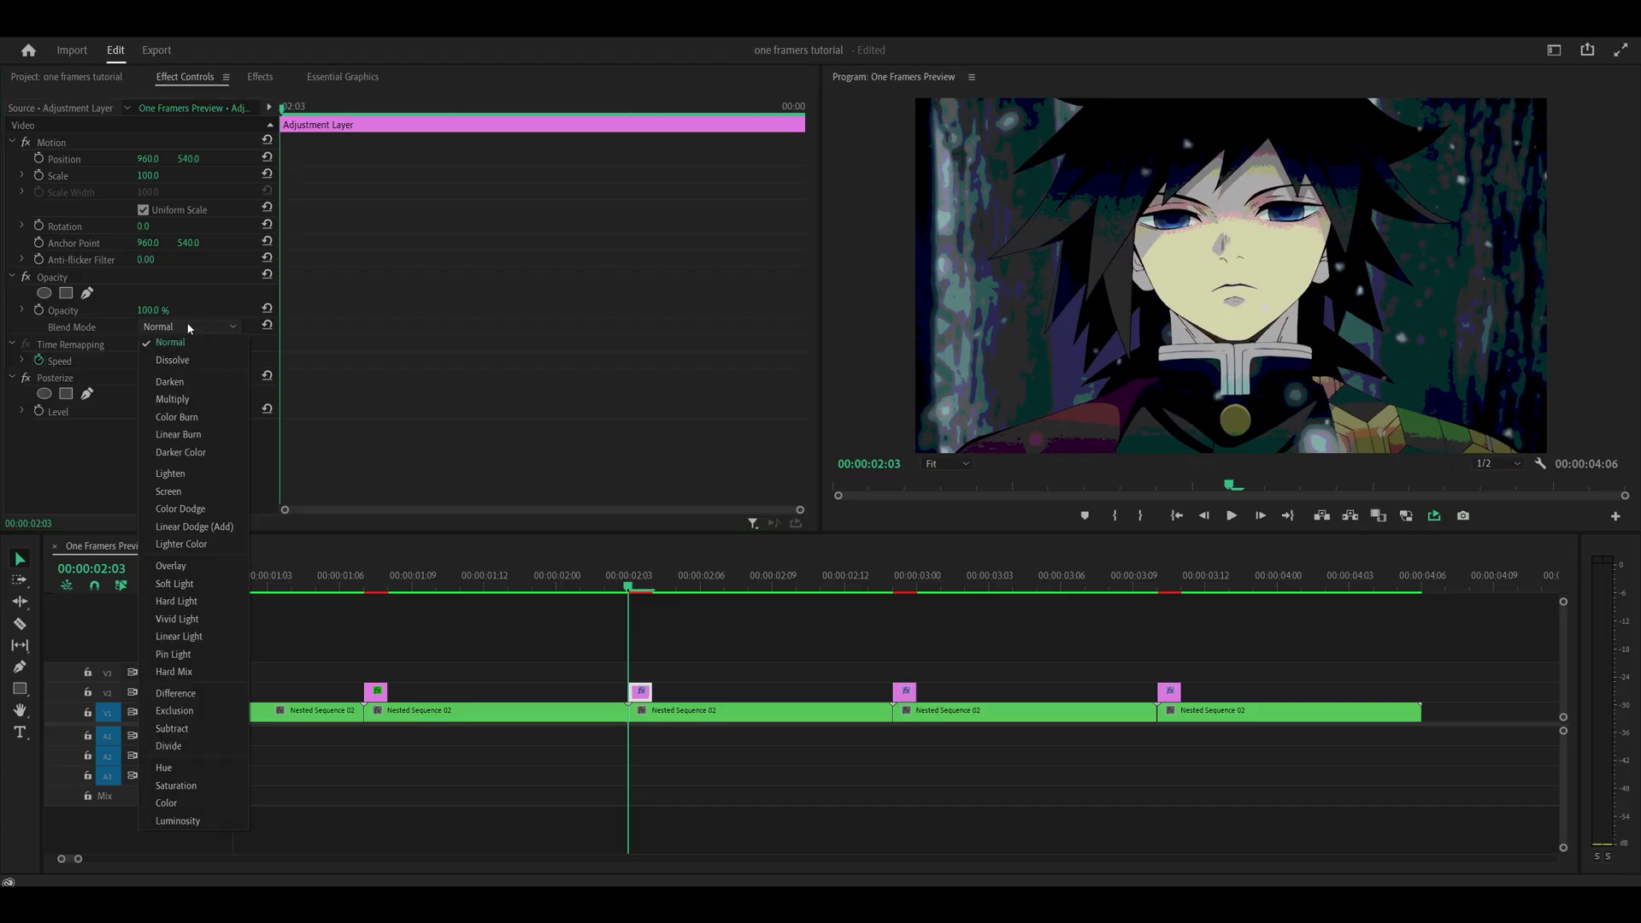
left_click(175, 525)
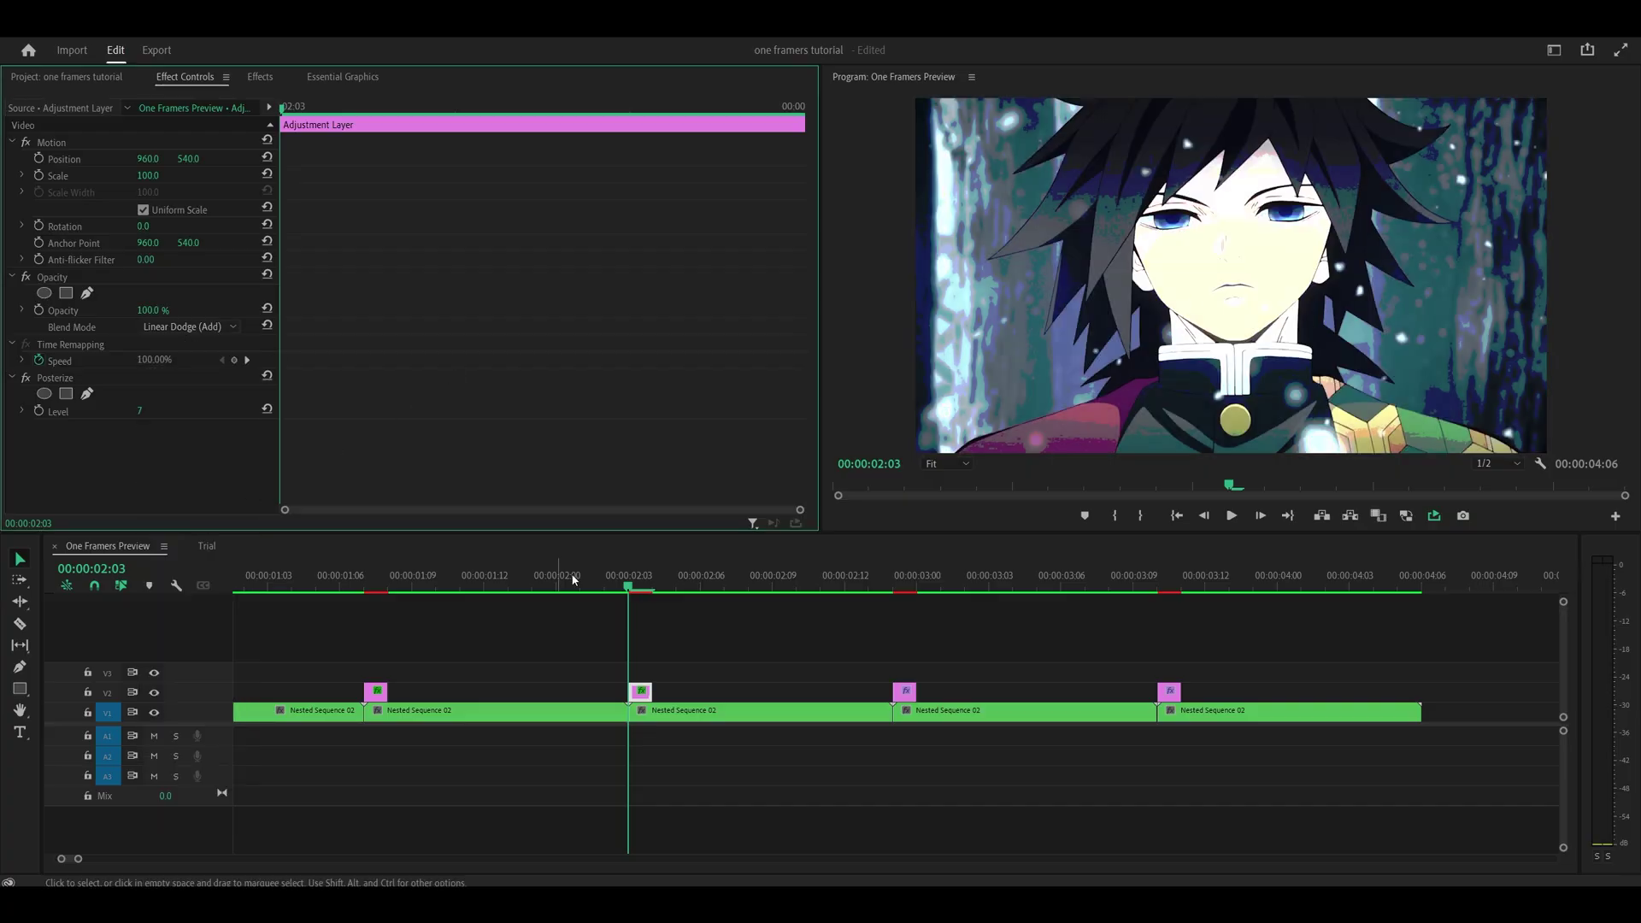
left_click(534, 577)
key("space")
left_click(629, 577)
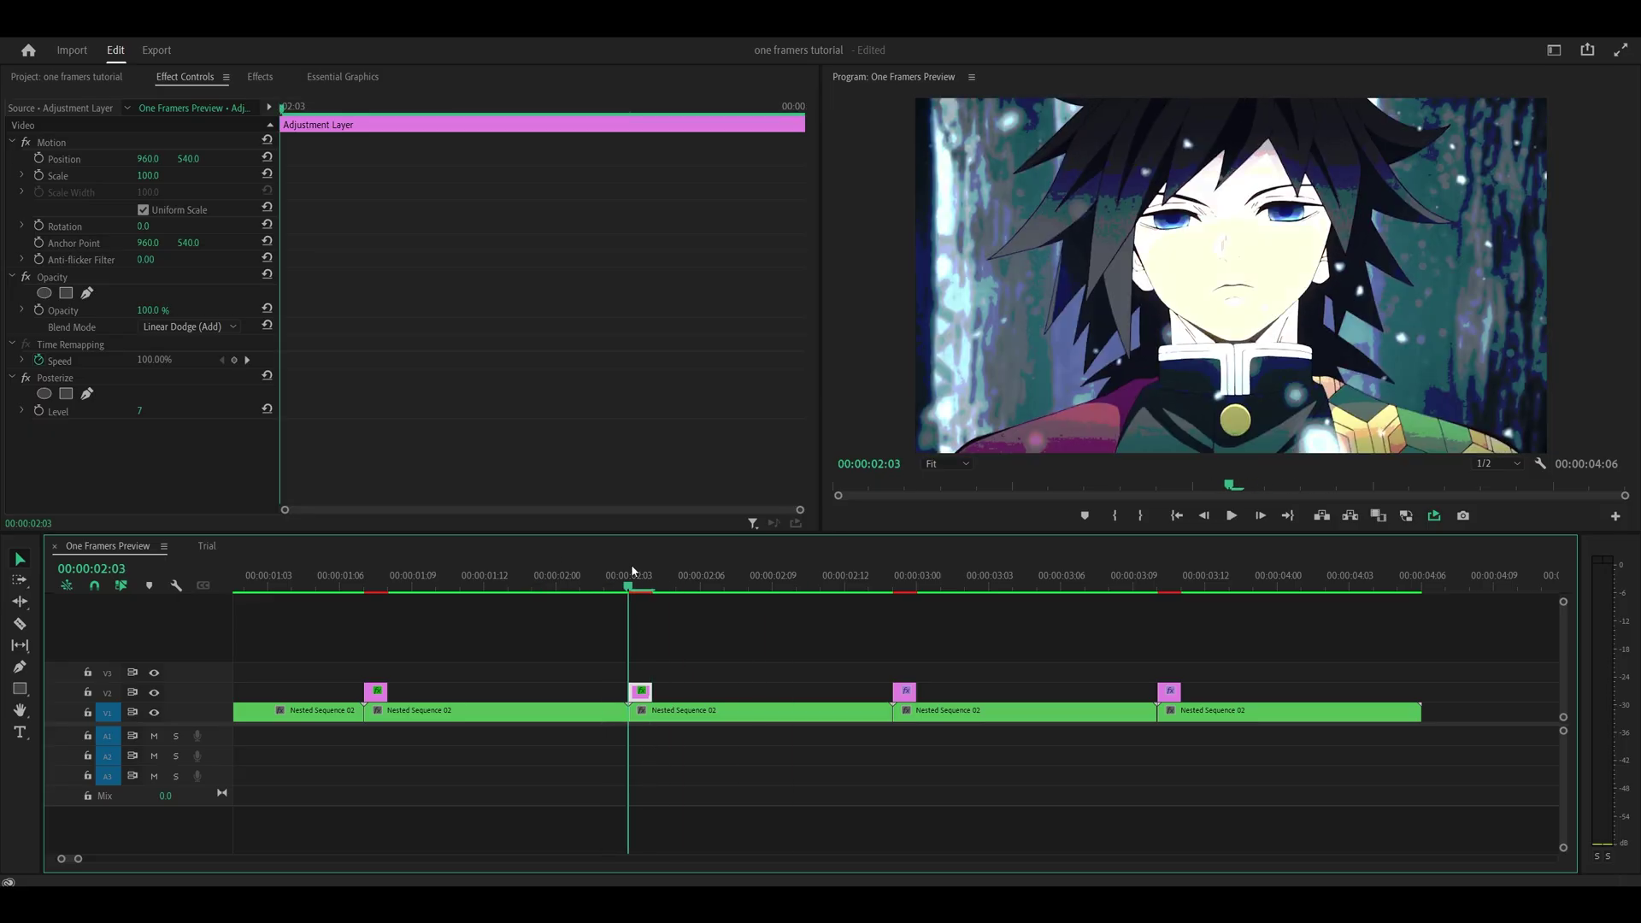
left_click(193, 327)
left_click(163, 571)
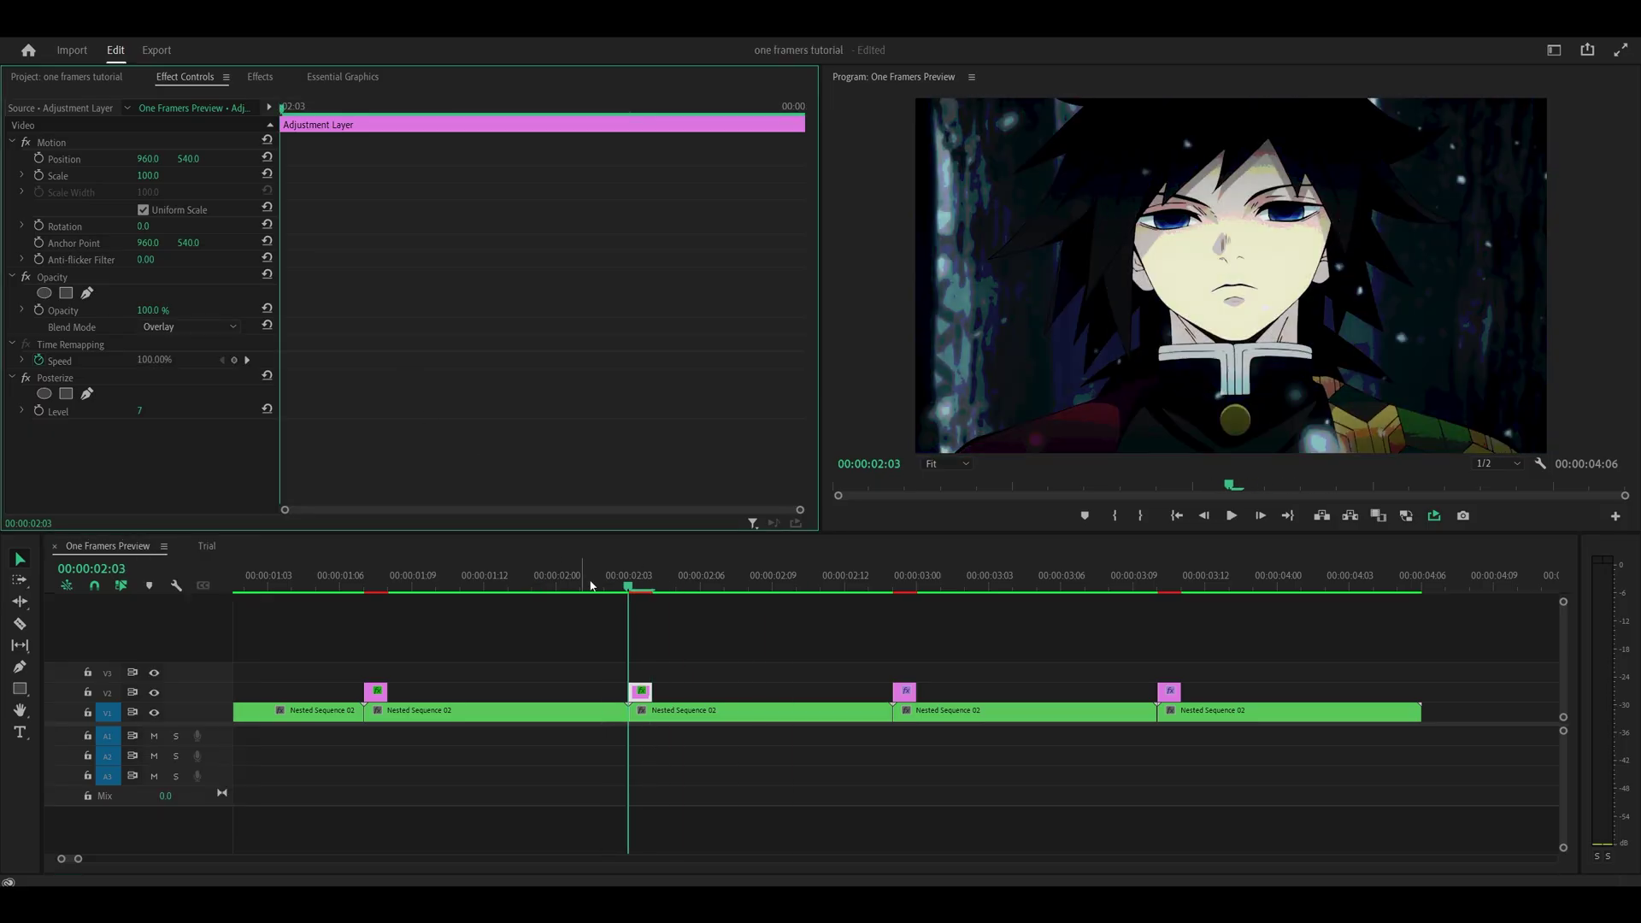
left_click_drag(589, 586, 628, 585)
Step: Switch to Difference blending and raise Posterize Level to 16, after trying 3, 2 and 6
left_click(154, 410)
type("3")
key("Return")
left_click(189, 326)
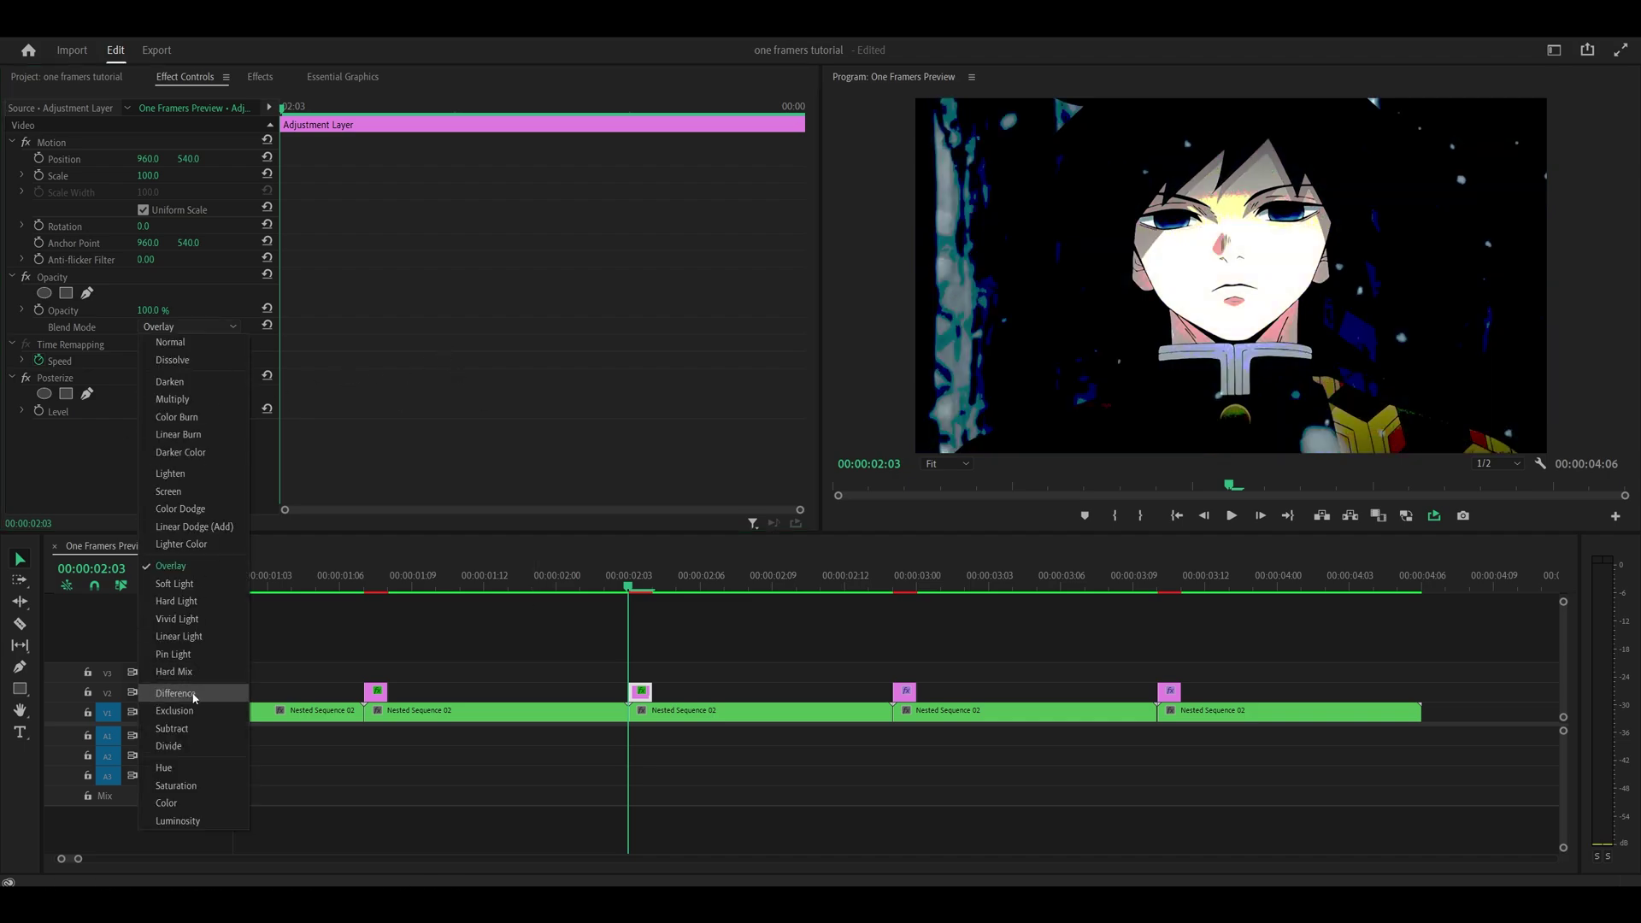
left_click(181, 699)
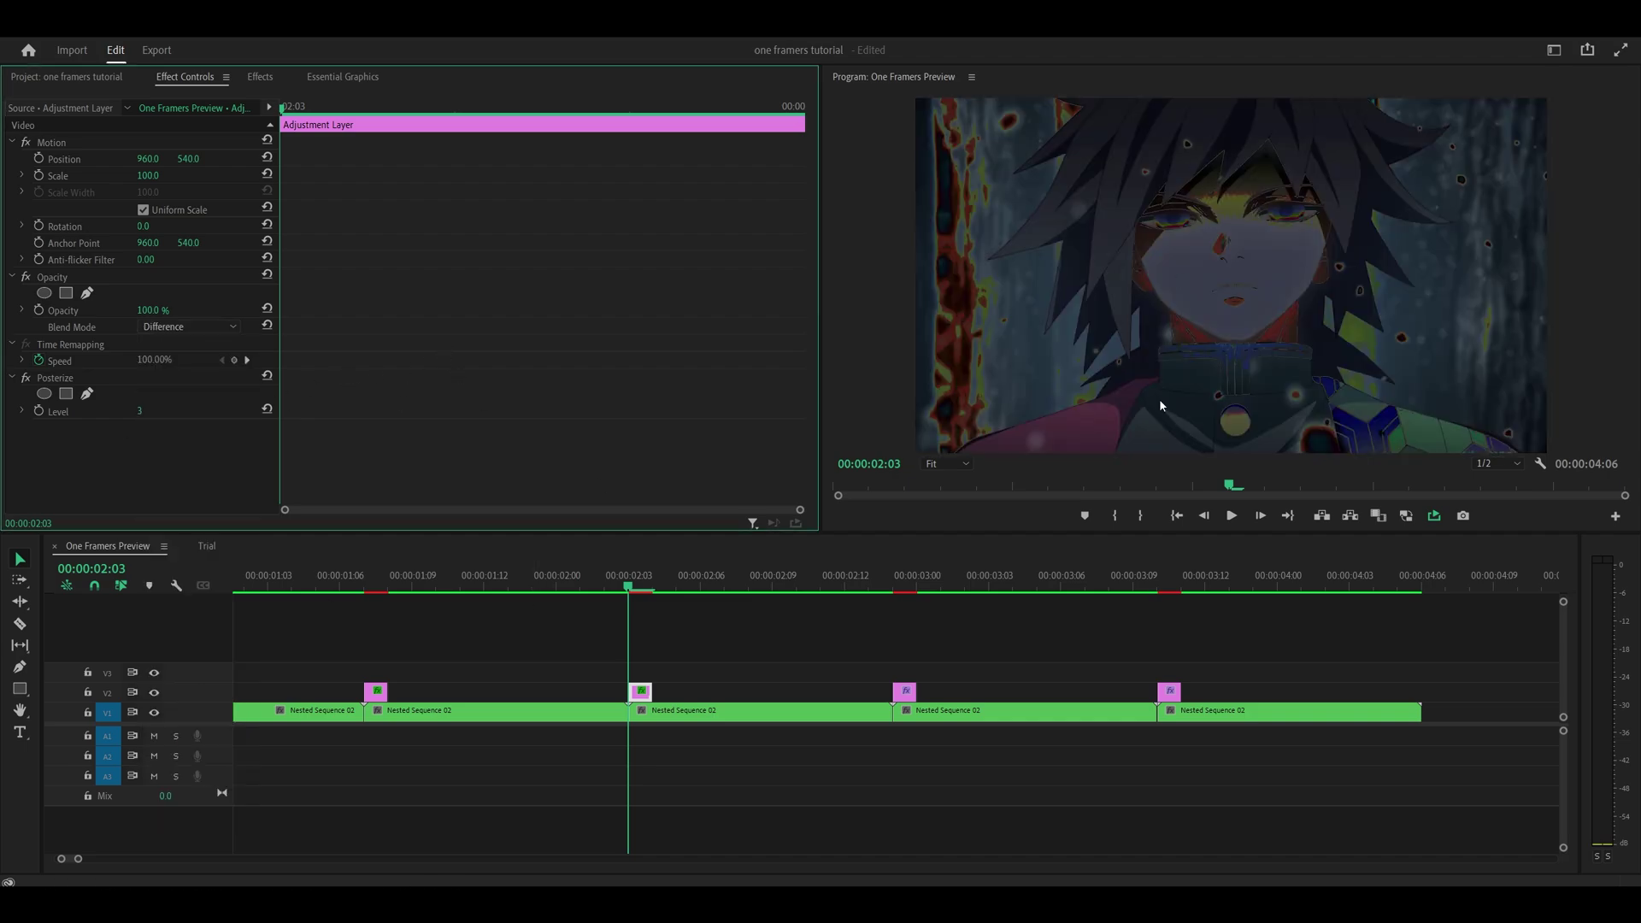
left_click(154, 410)
type("2")
key("Return")
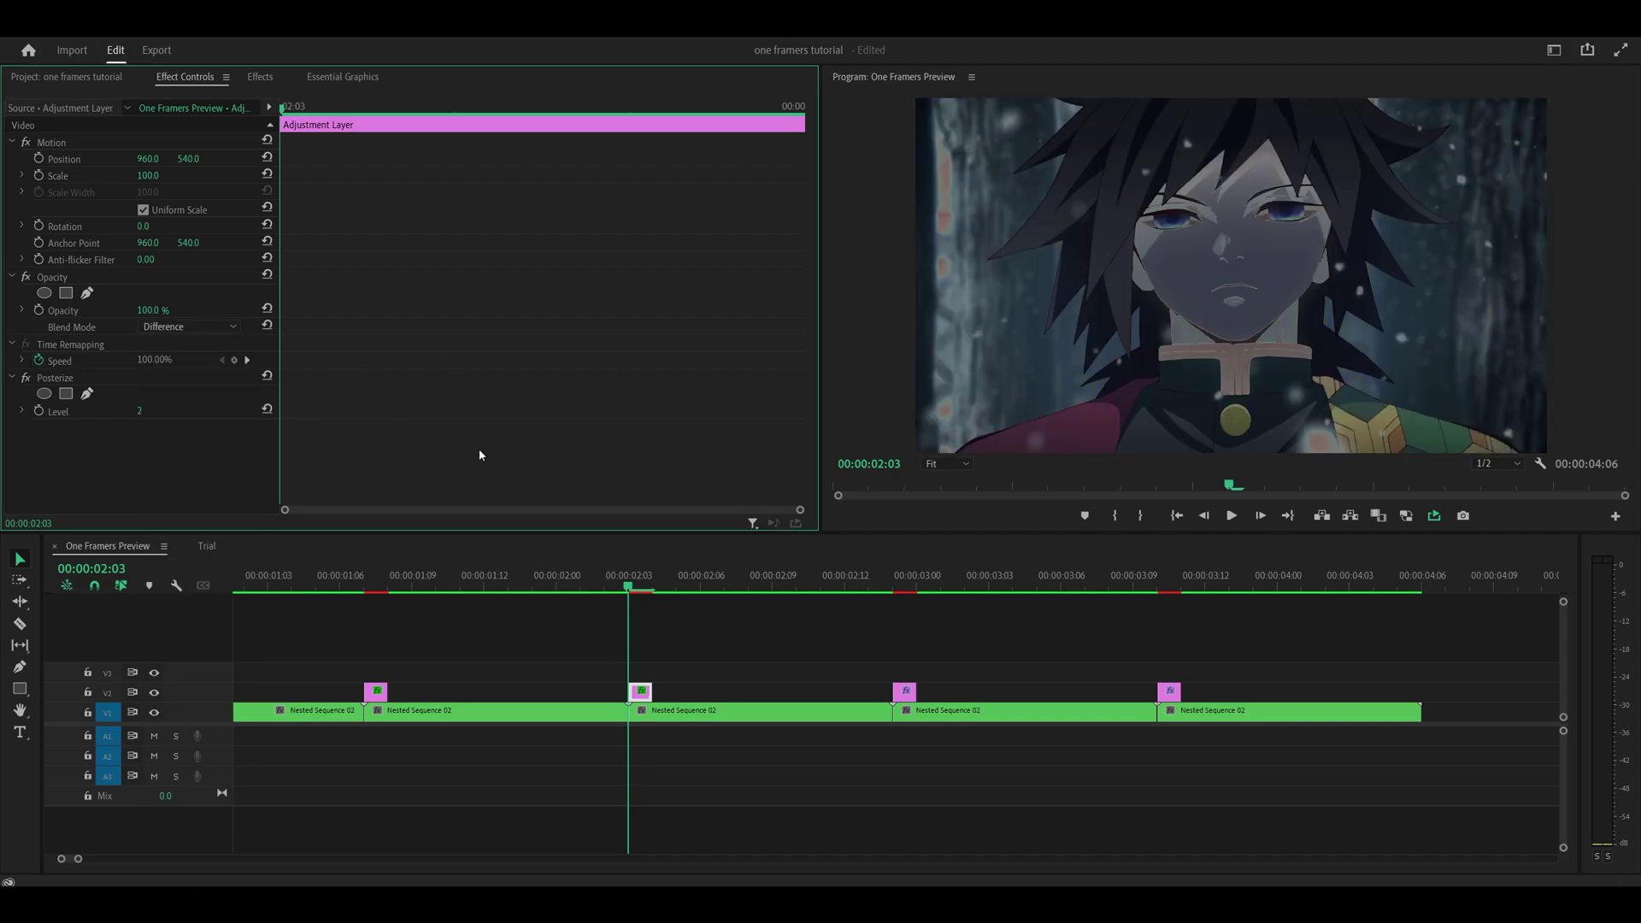
left_click(139, 411)
type("6")
key("Return")
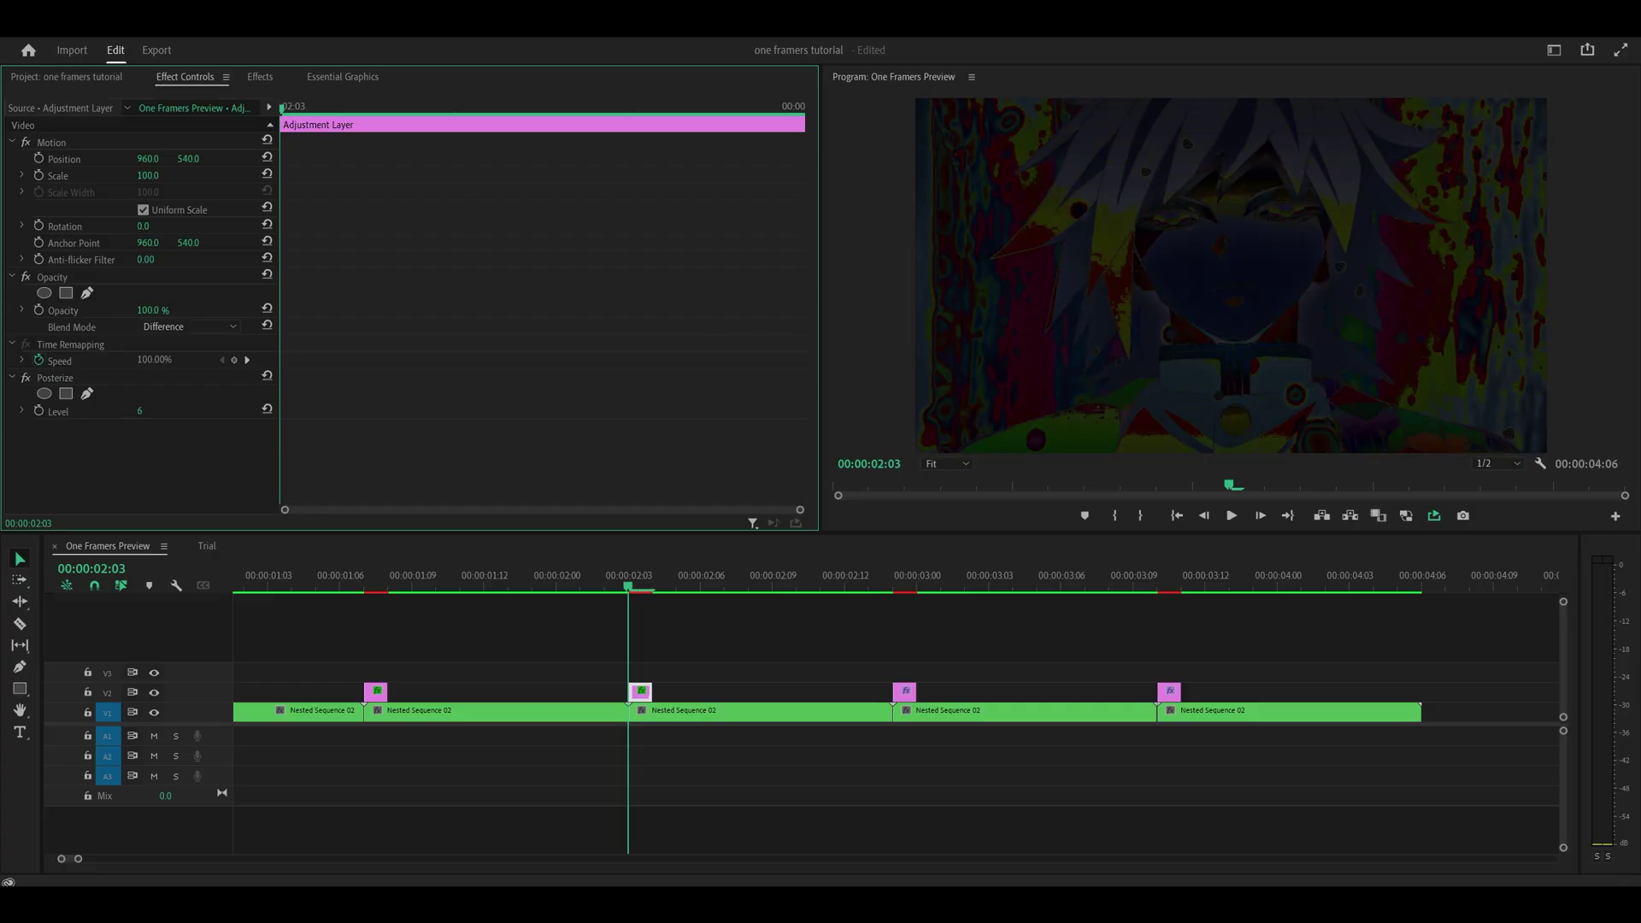
mouse_move(141, 411)
left_mouse_down()
mouse_move(175, 411)
mouse_move(120, 411)
left_mouse_up()
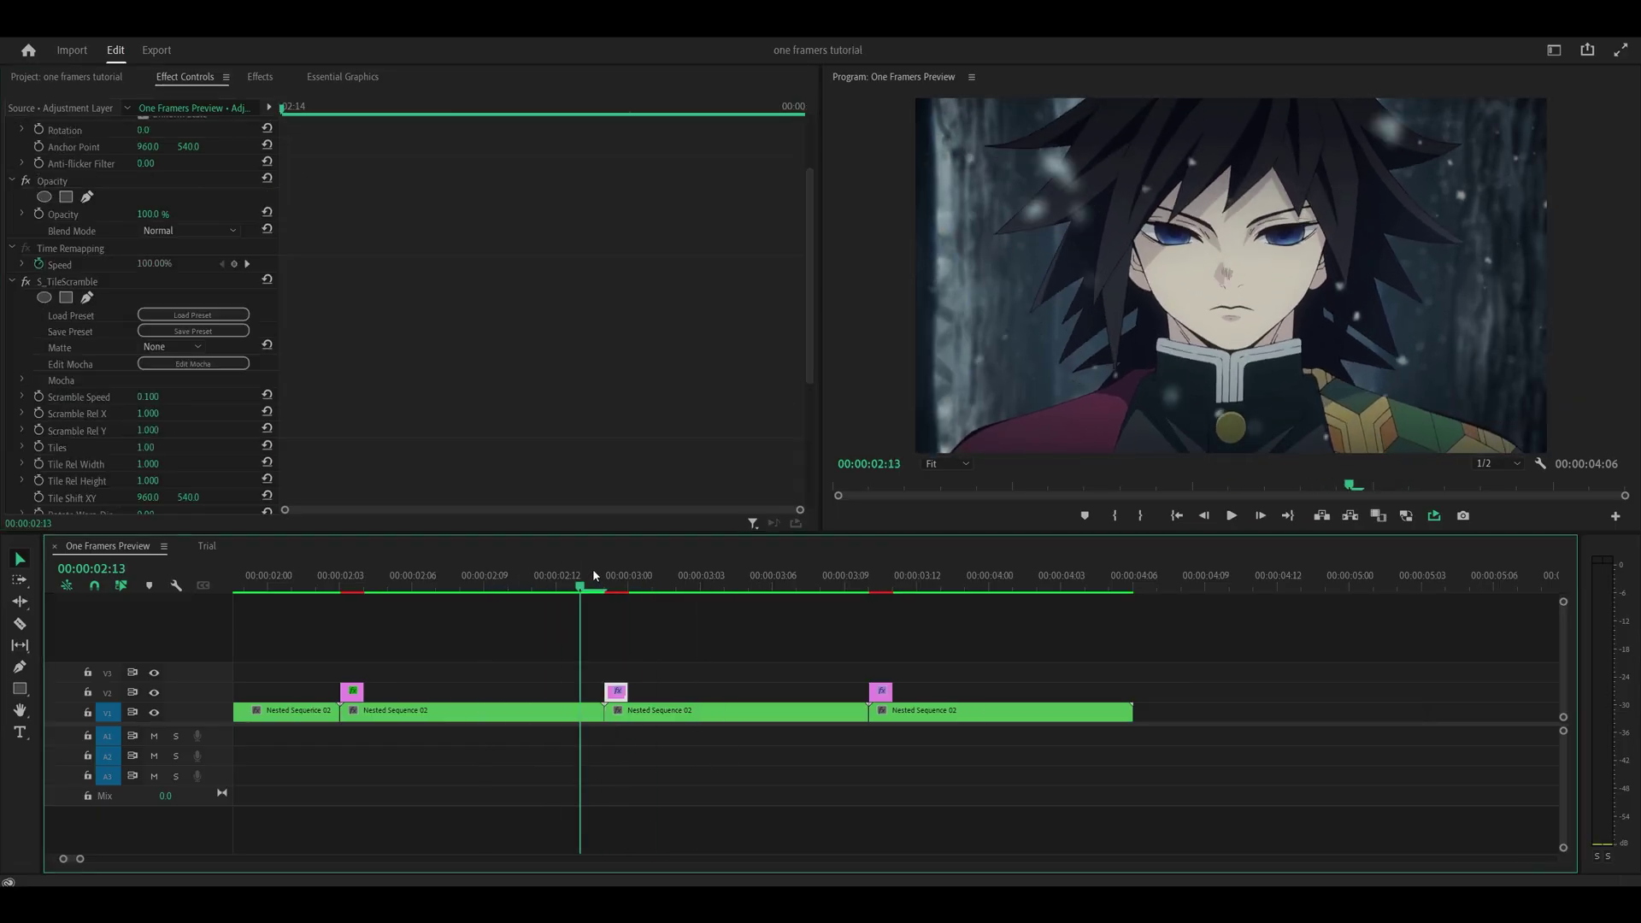
Step: Move the Trial adjustment layer to the start of the sequence
left_click(601, 577)
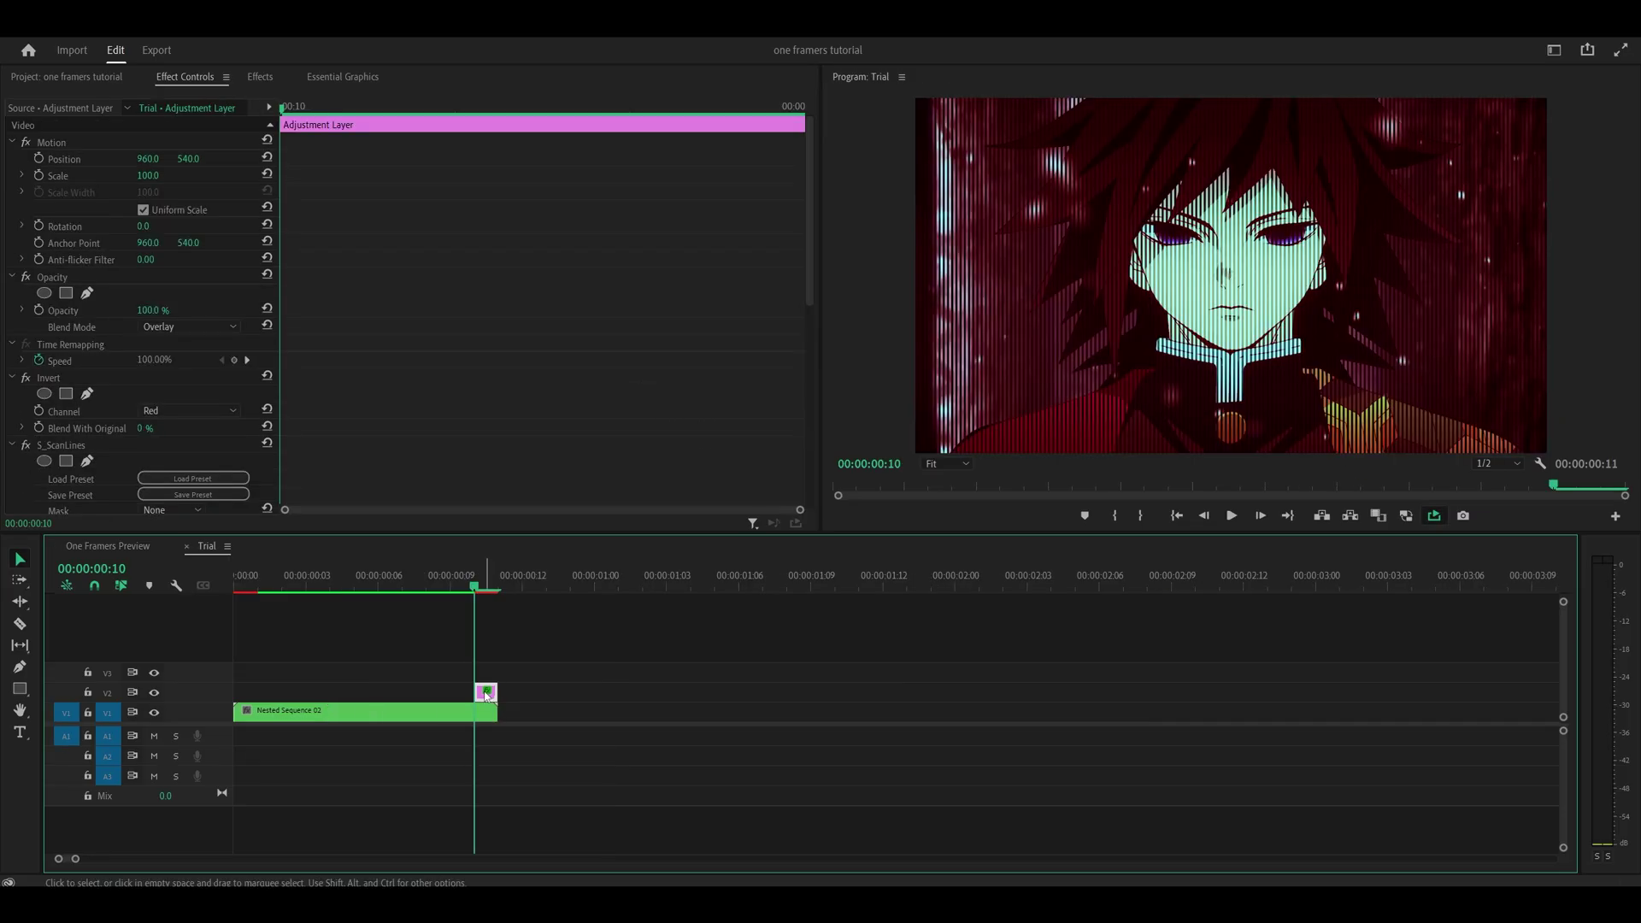
left_click_drag(486, 692, 261, 635)
key("Up")
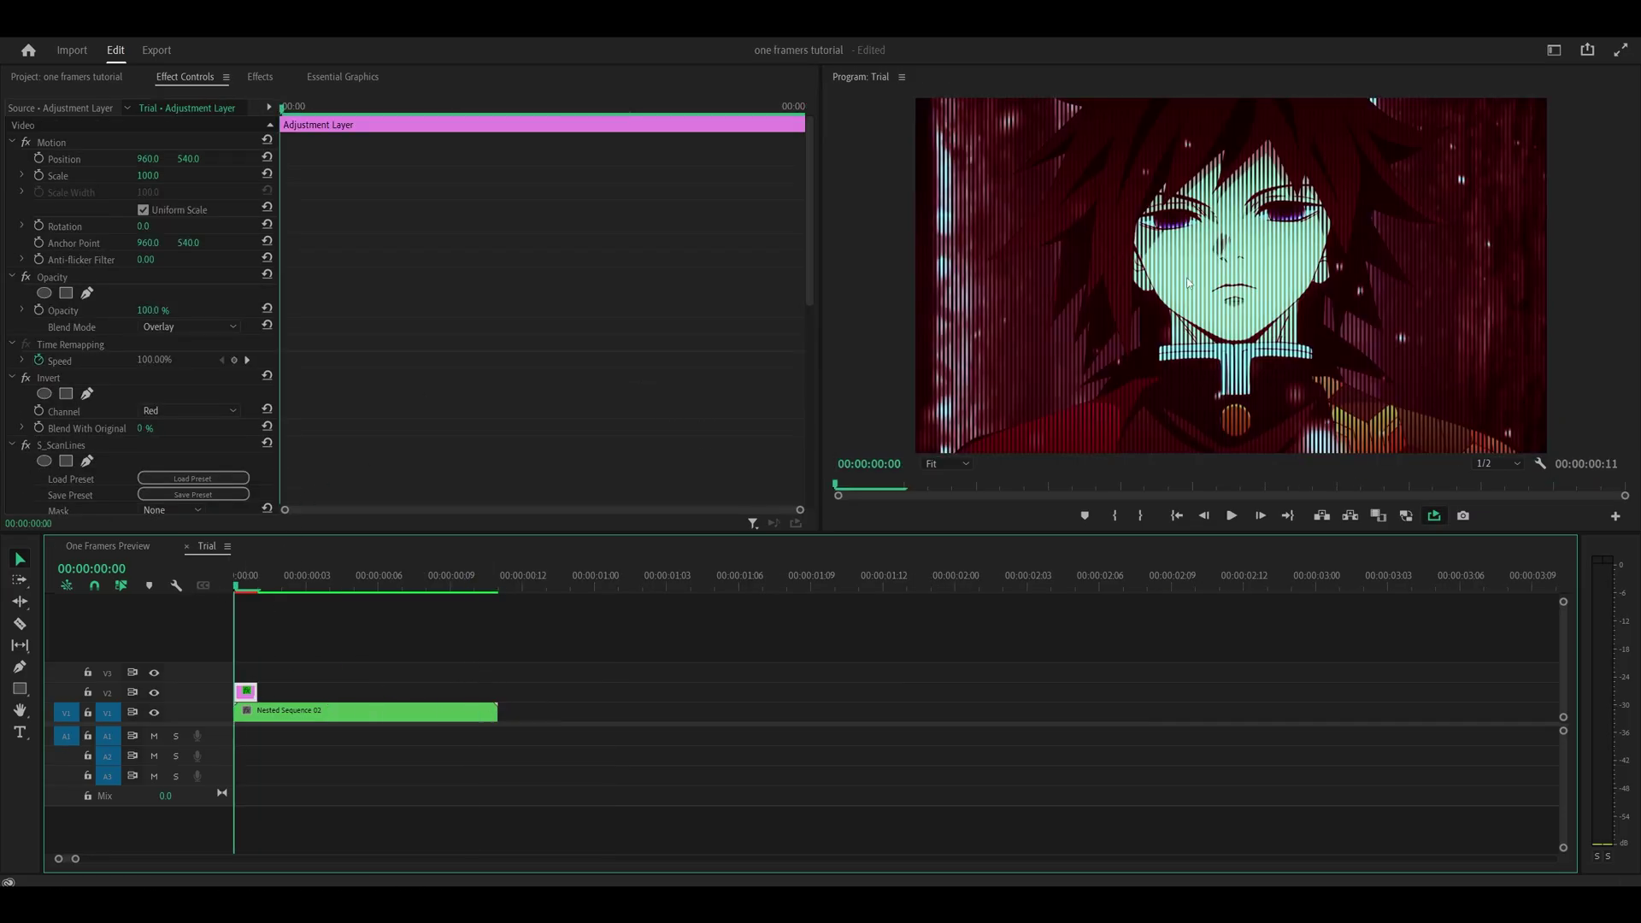
Step: Switch off S_ScanLines and delete Invert from the adjustment layer
left_click(26, 446)
left_click(48, 377)
key("Delete")
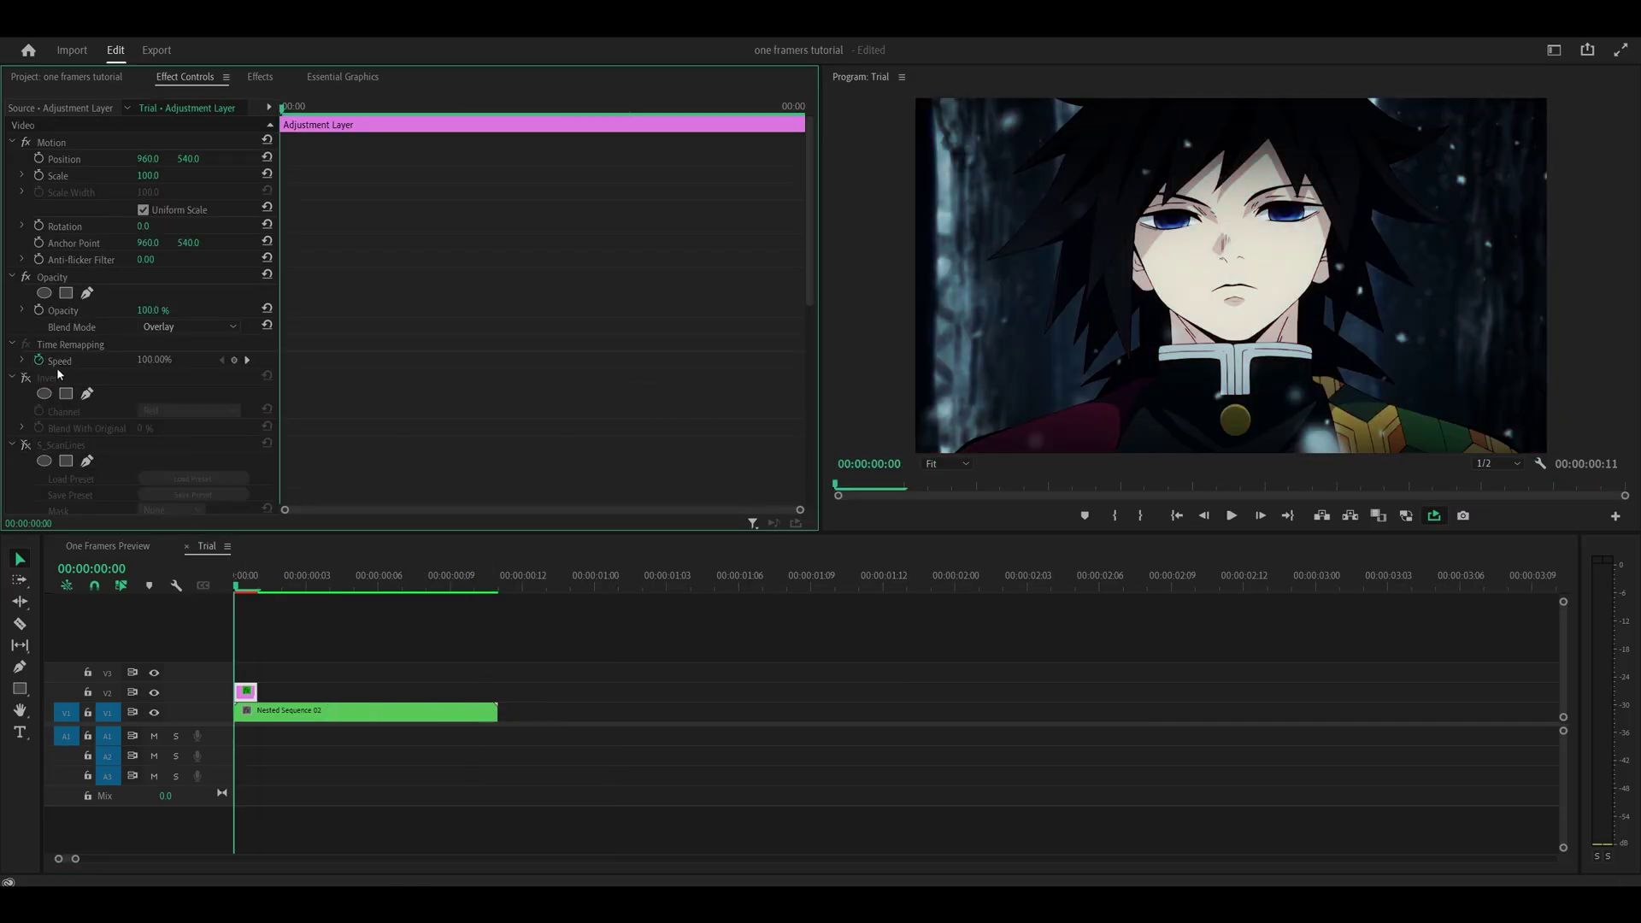
left_click(260, 76)
double_click(126, 98)
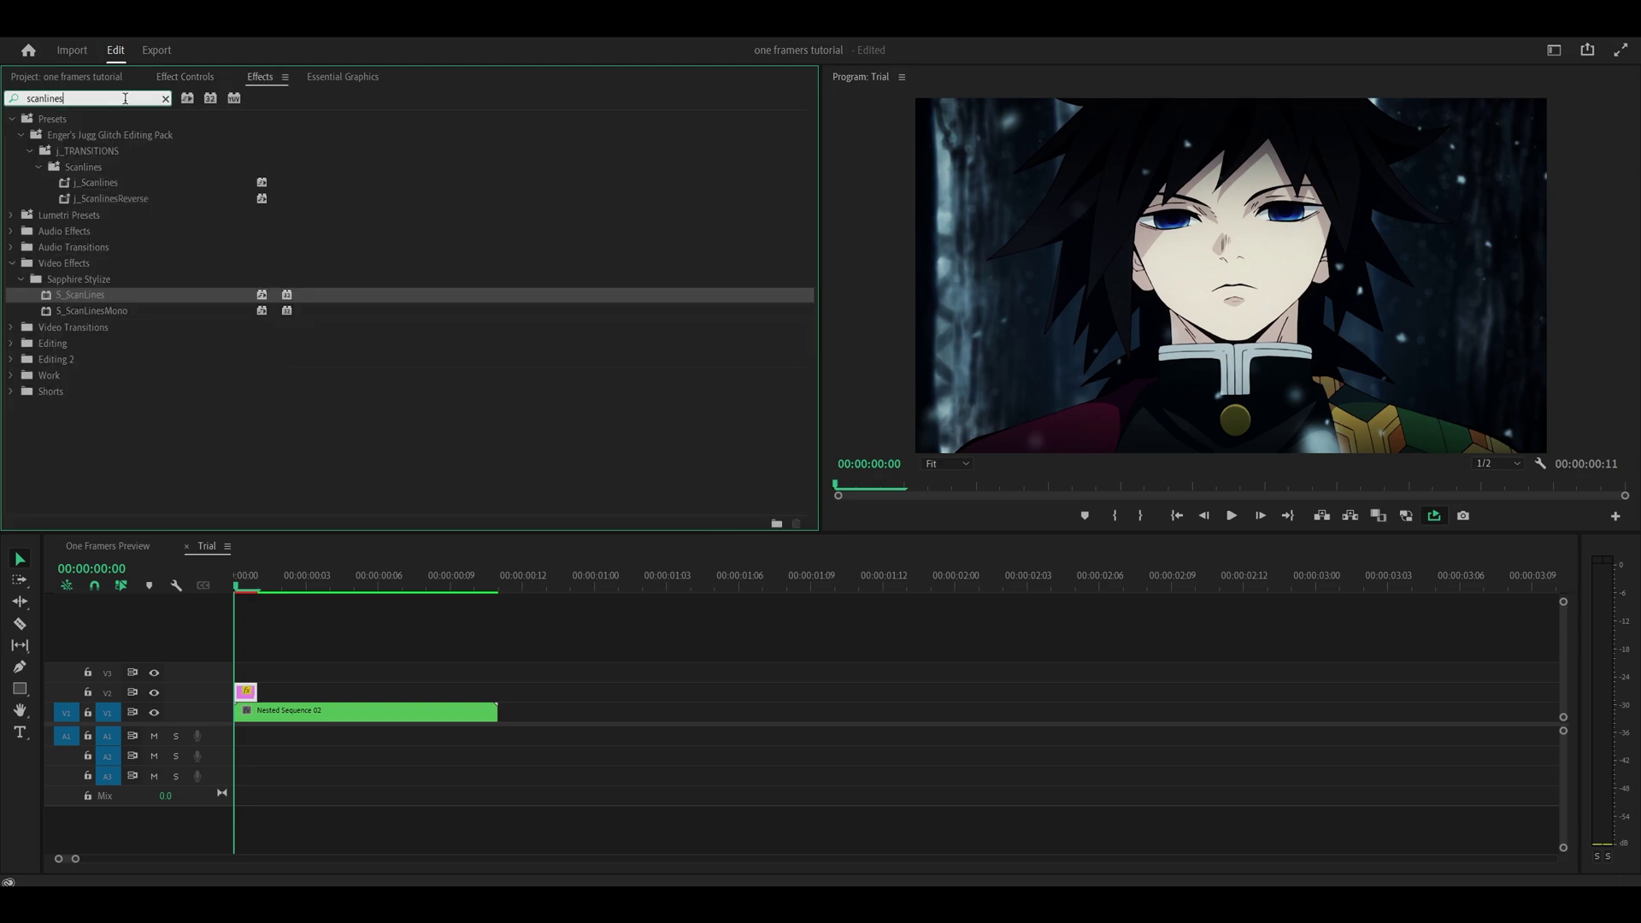
Step: Apply S_TileScramble to the Trial adjustment layer with Tiles 1 and Normal blend mode, and save
type("scramb")
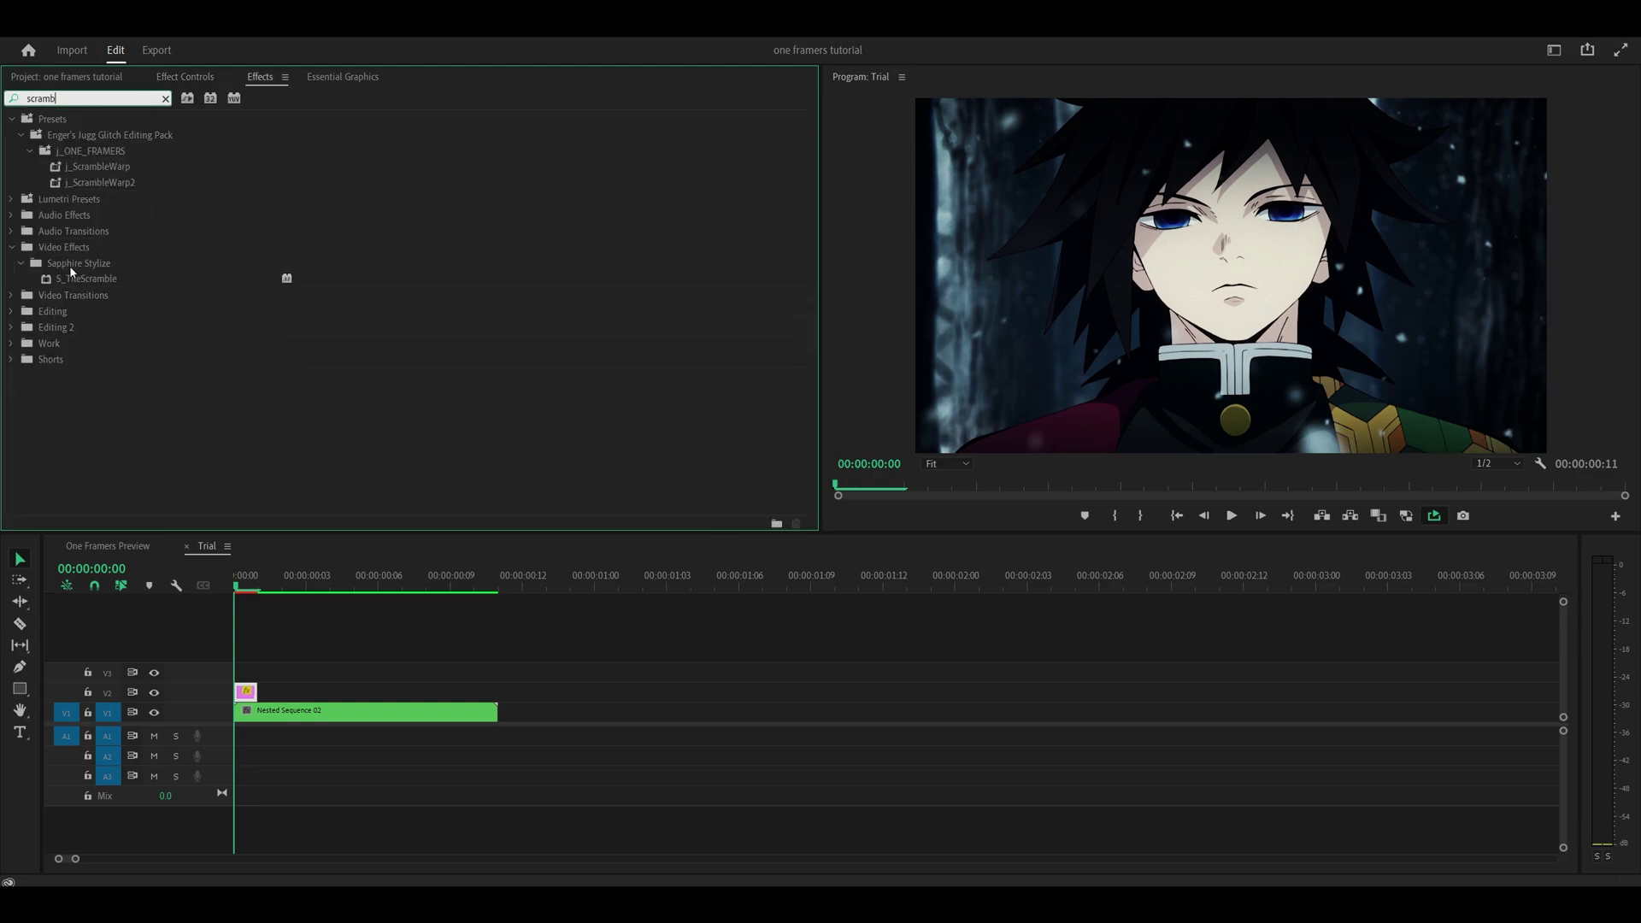
left_click_drag(81, 280, 245, 691)
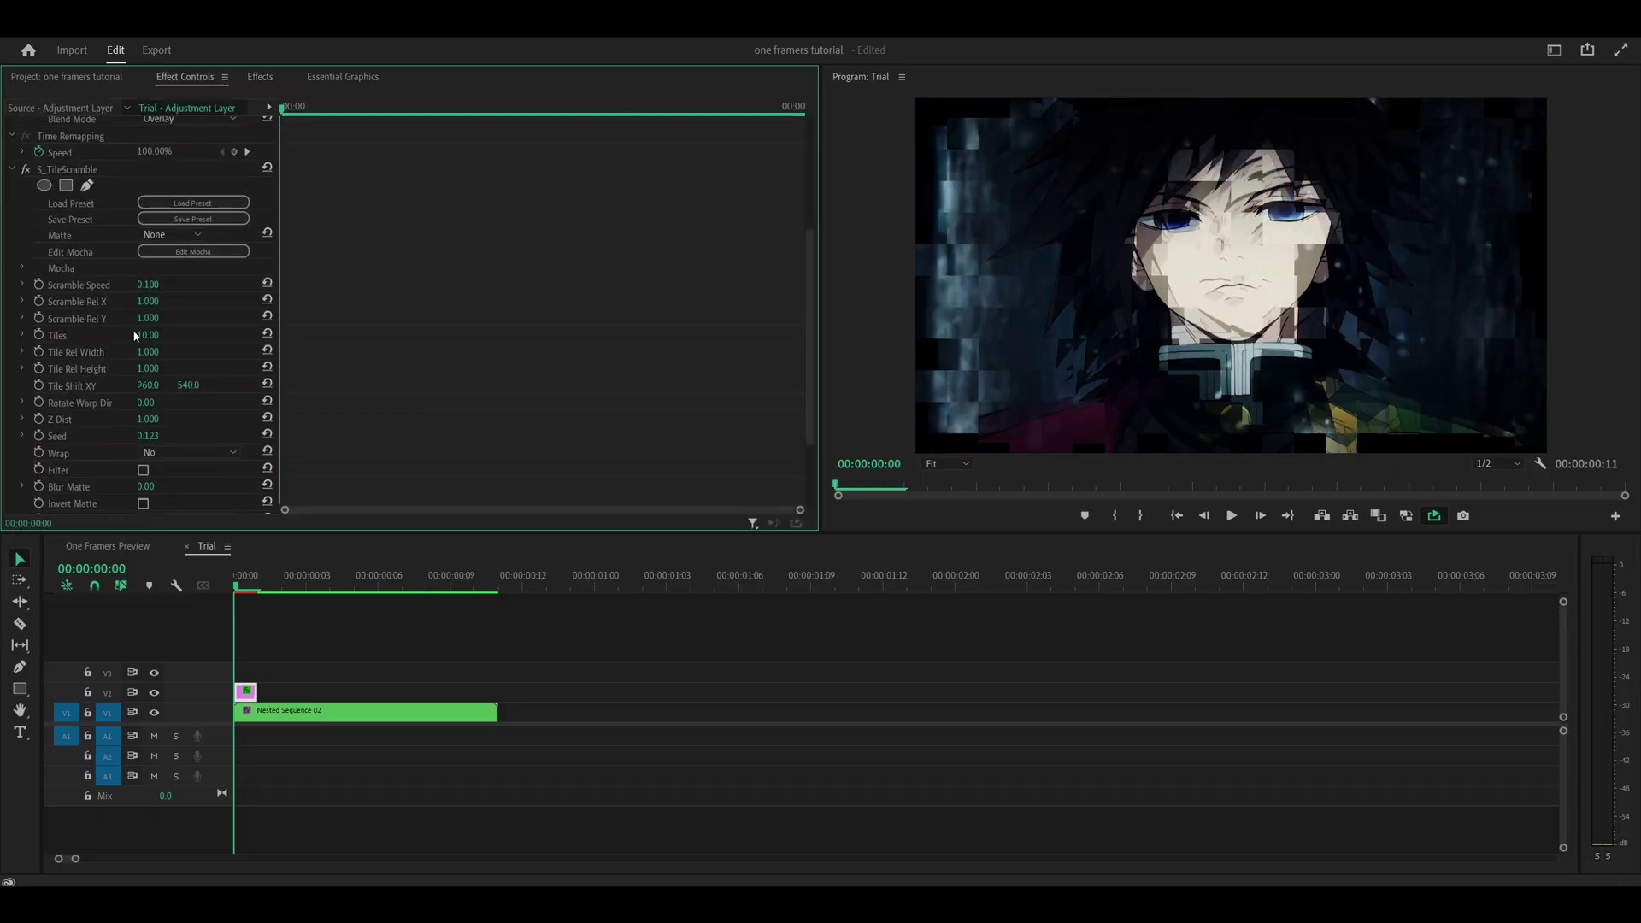
left_click(141, 335)
type("1")
key("Return")
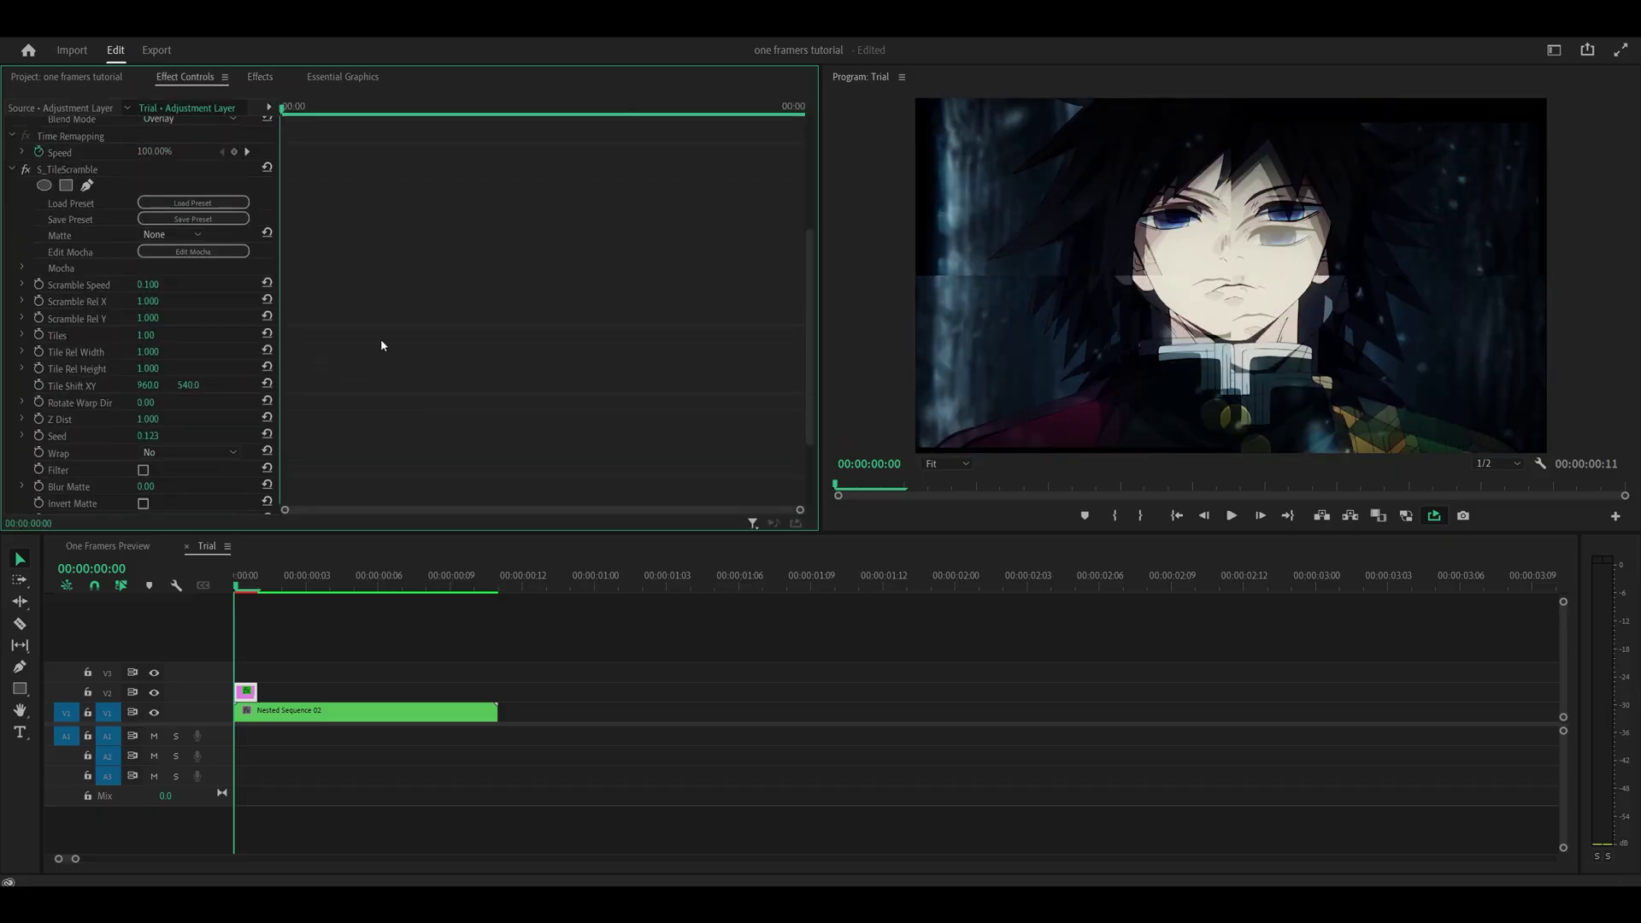
scroll(381, 340, "up", 2)
key("ctrl+s")
left_click(268, 166)
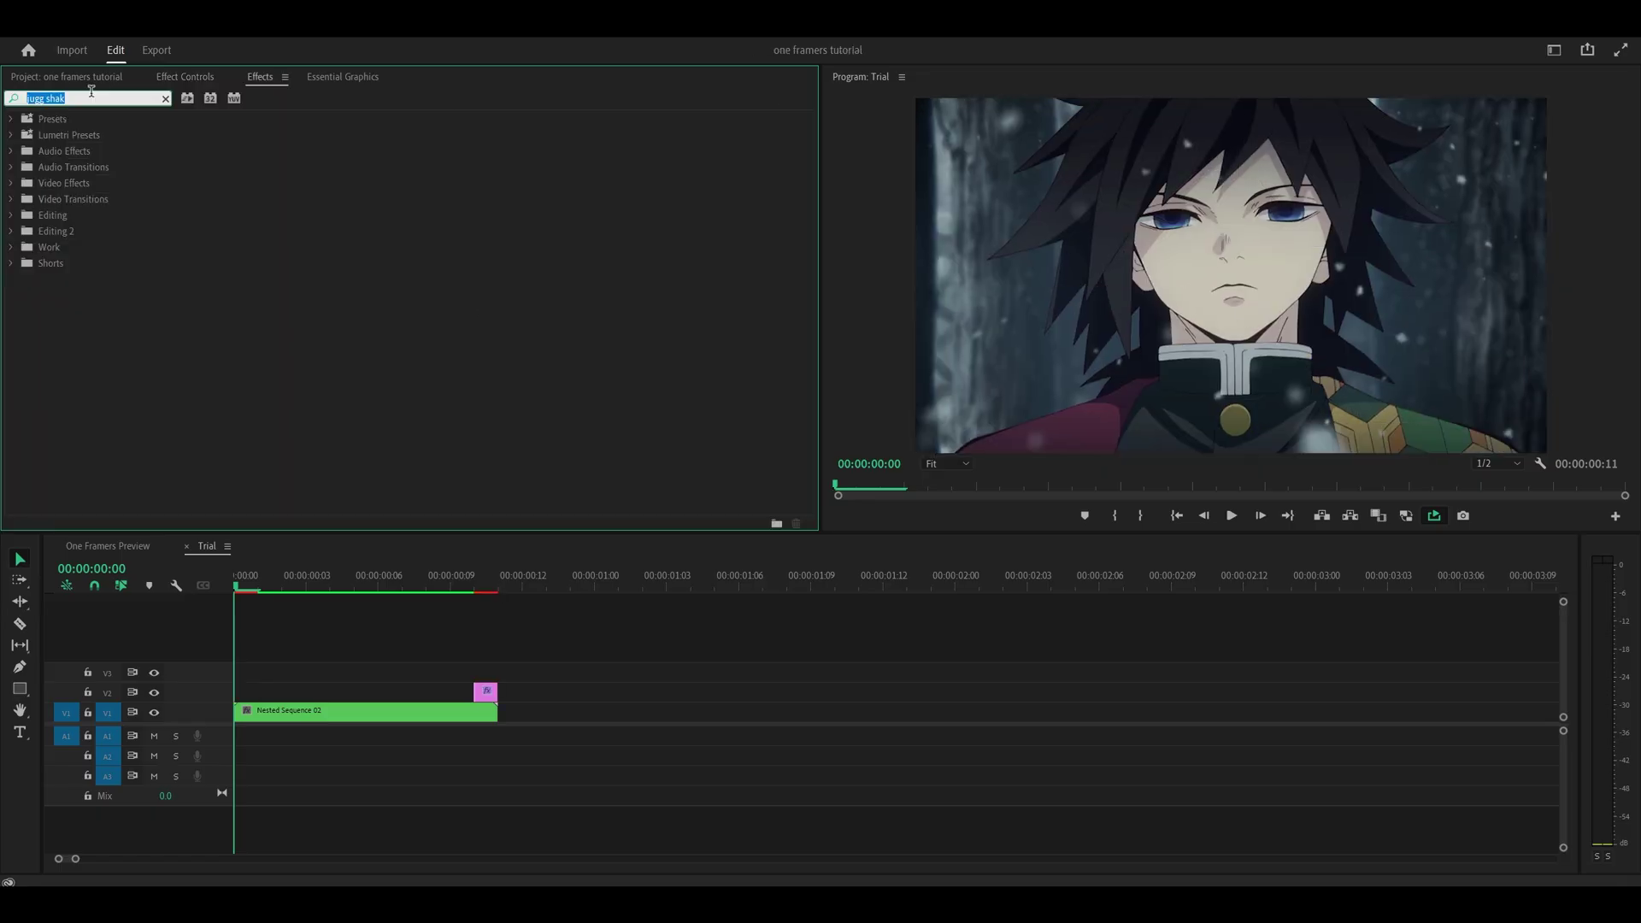
Step: Apply the j_ManualFast shake preset to the adjustment layer and play it back
type("j")
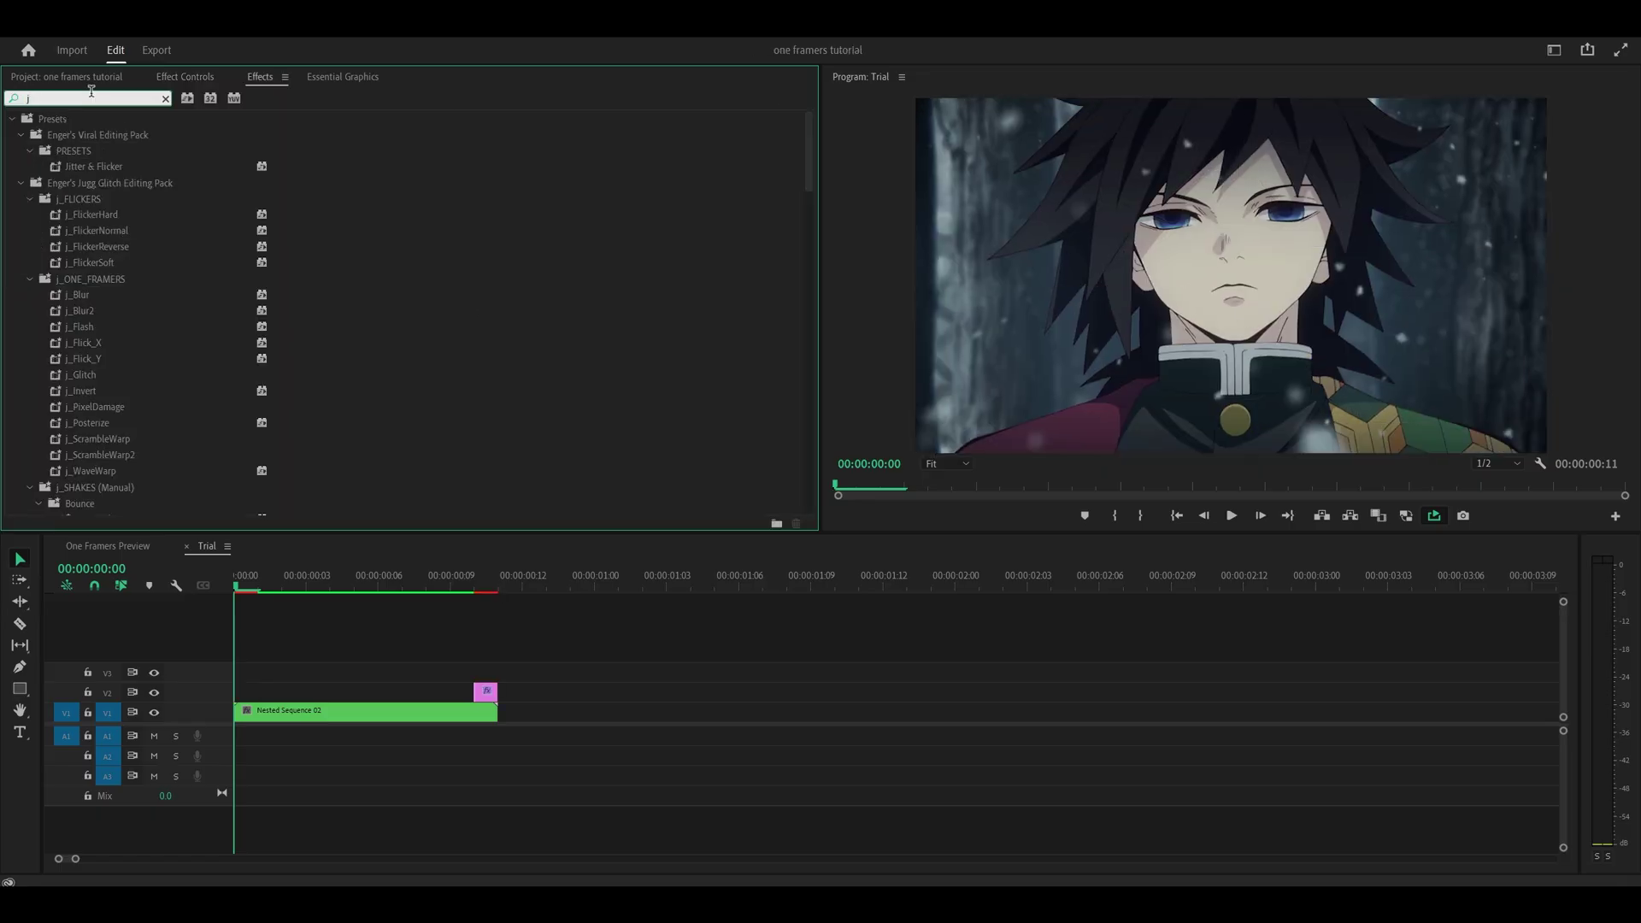
type("_shak")
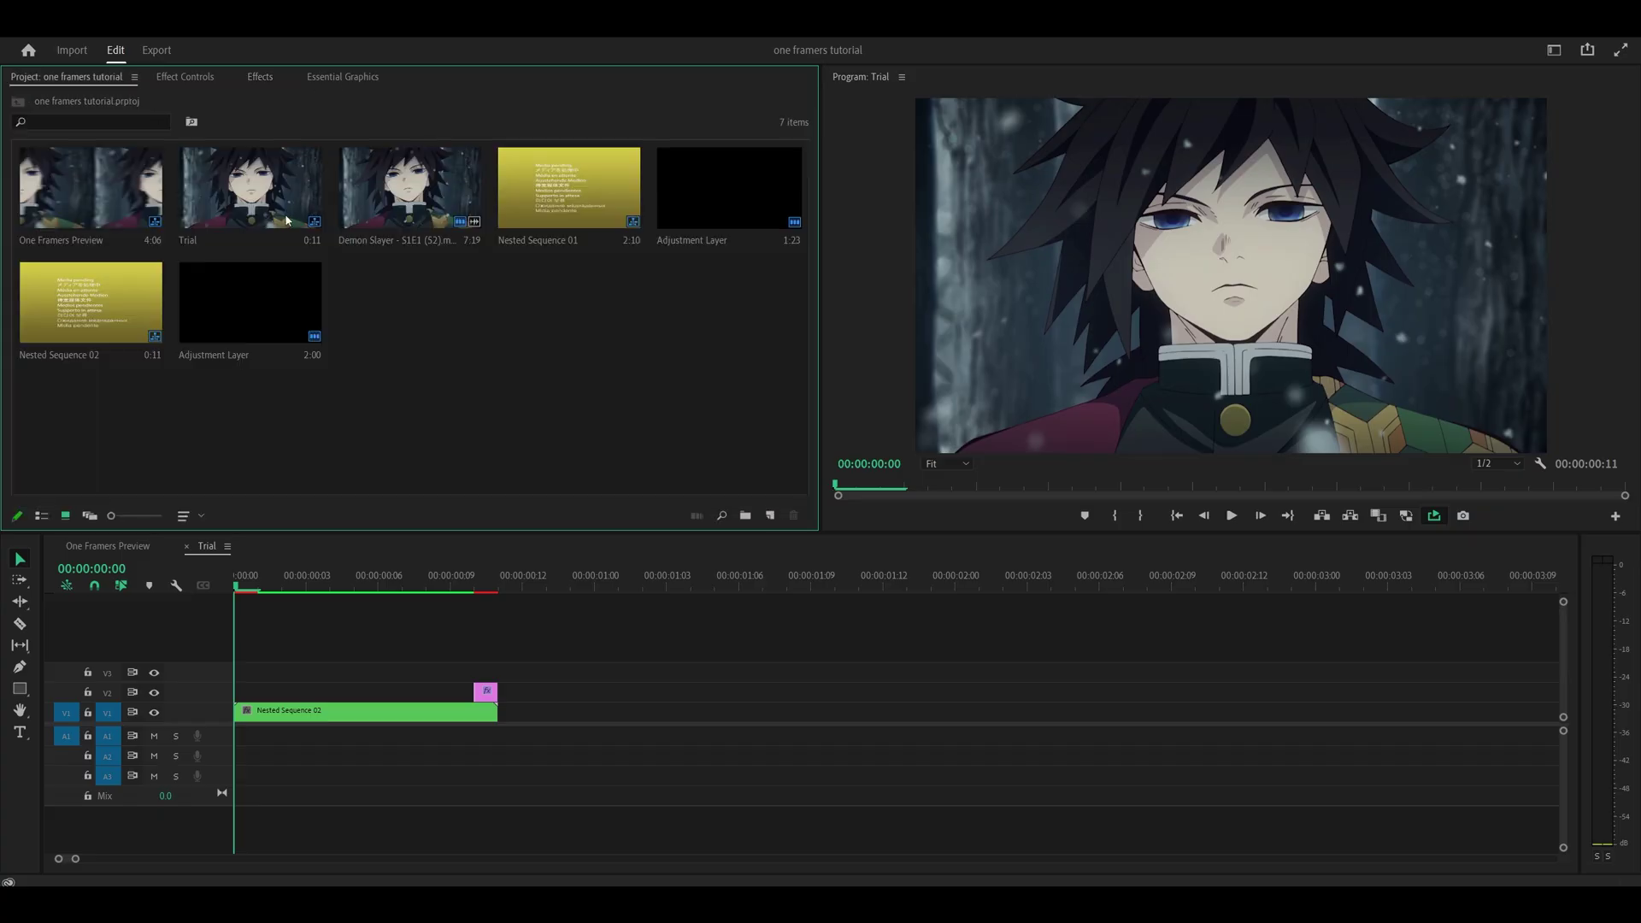
left_click(248, 308)
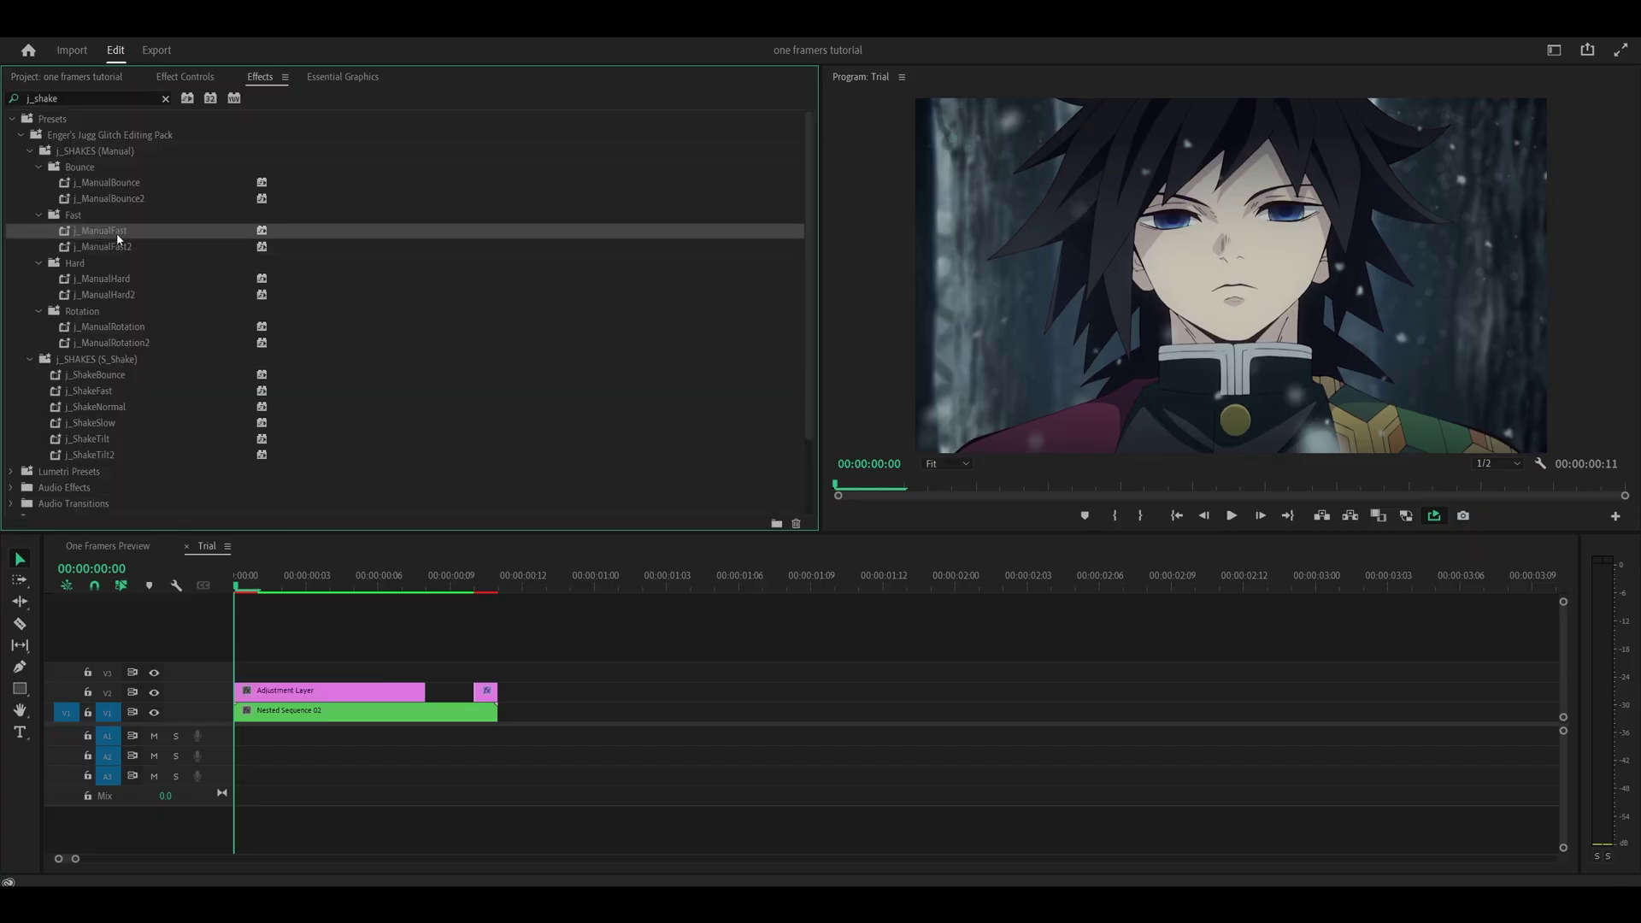
left_click(113, 248)
left_click_drag(101, 231, 260, 691)
key("space")
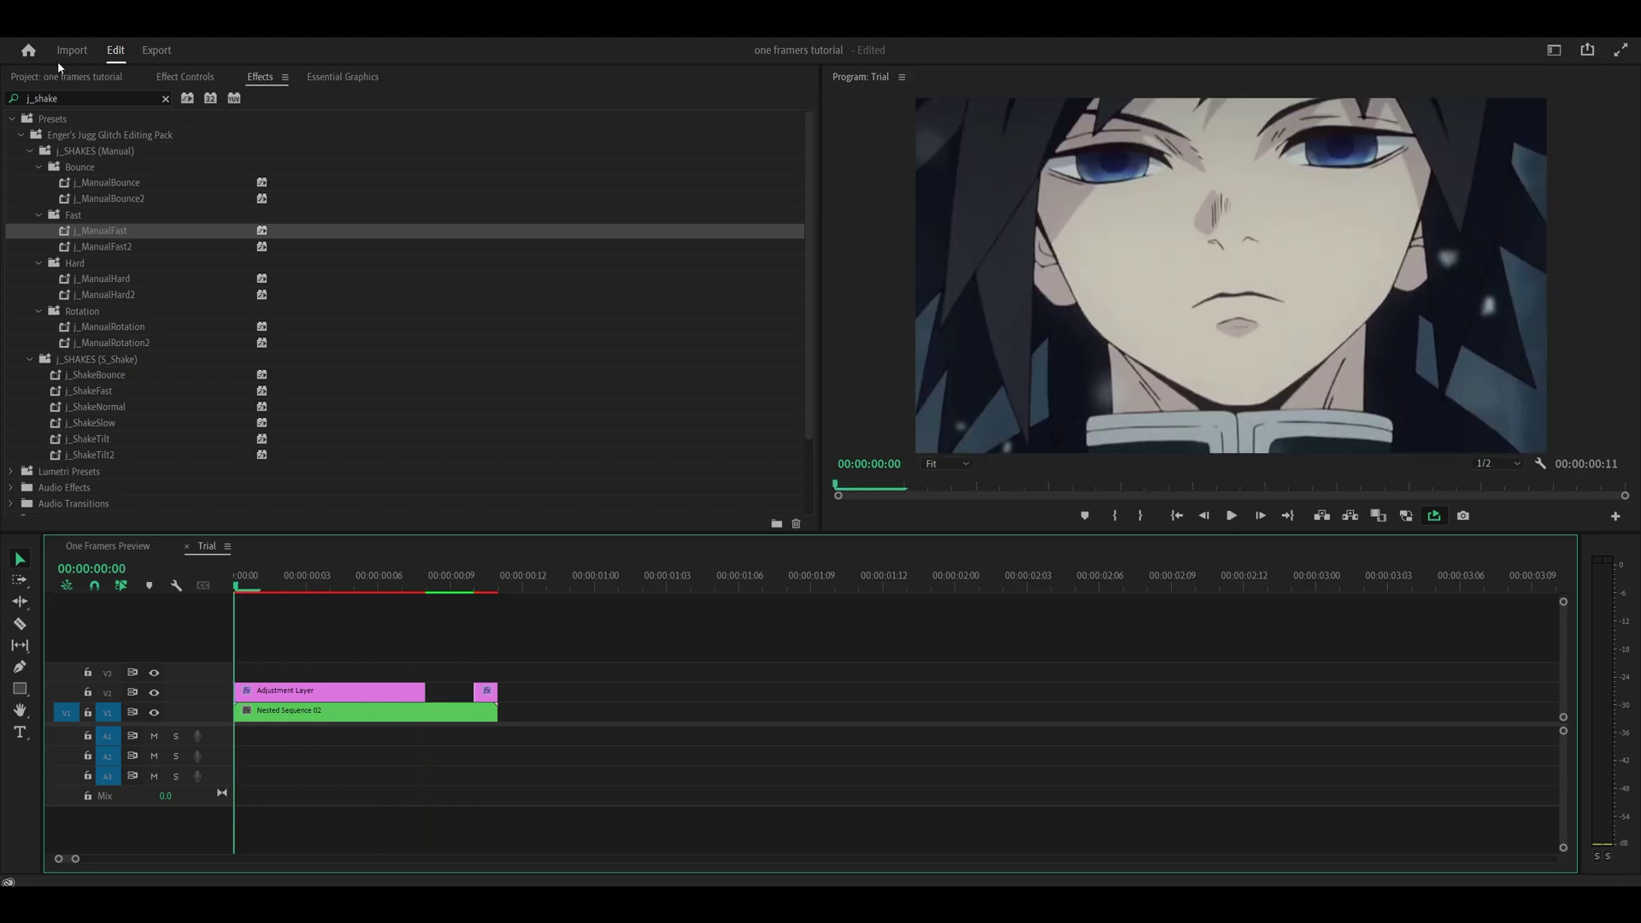
Step: Add j_FlickerNormal and j_FlickerReverse to Nested Sequence 02, preview the flicker, then scrub One Framers Preview
double_click(59, 98)
type("j_flicker")
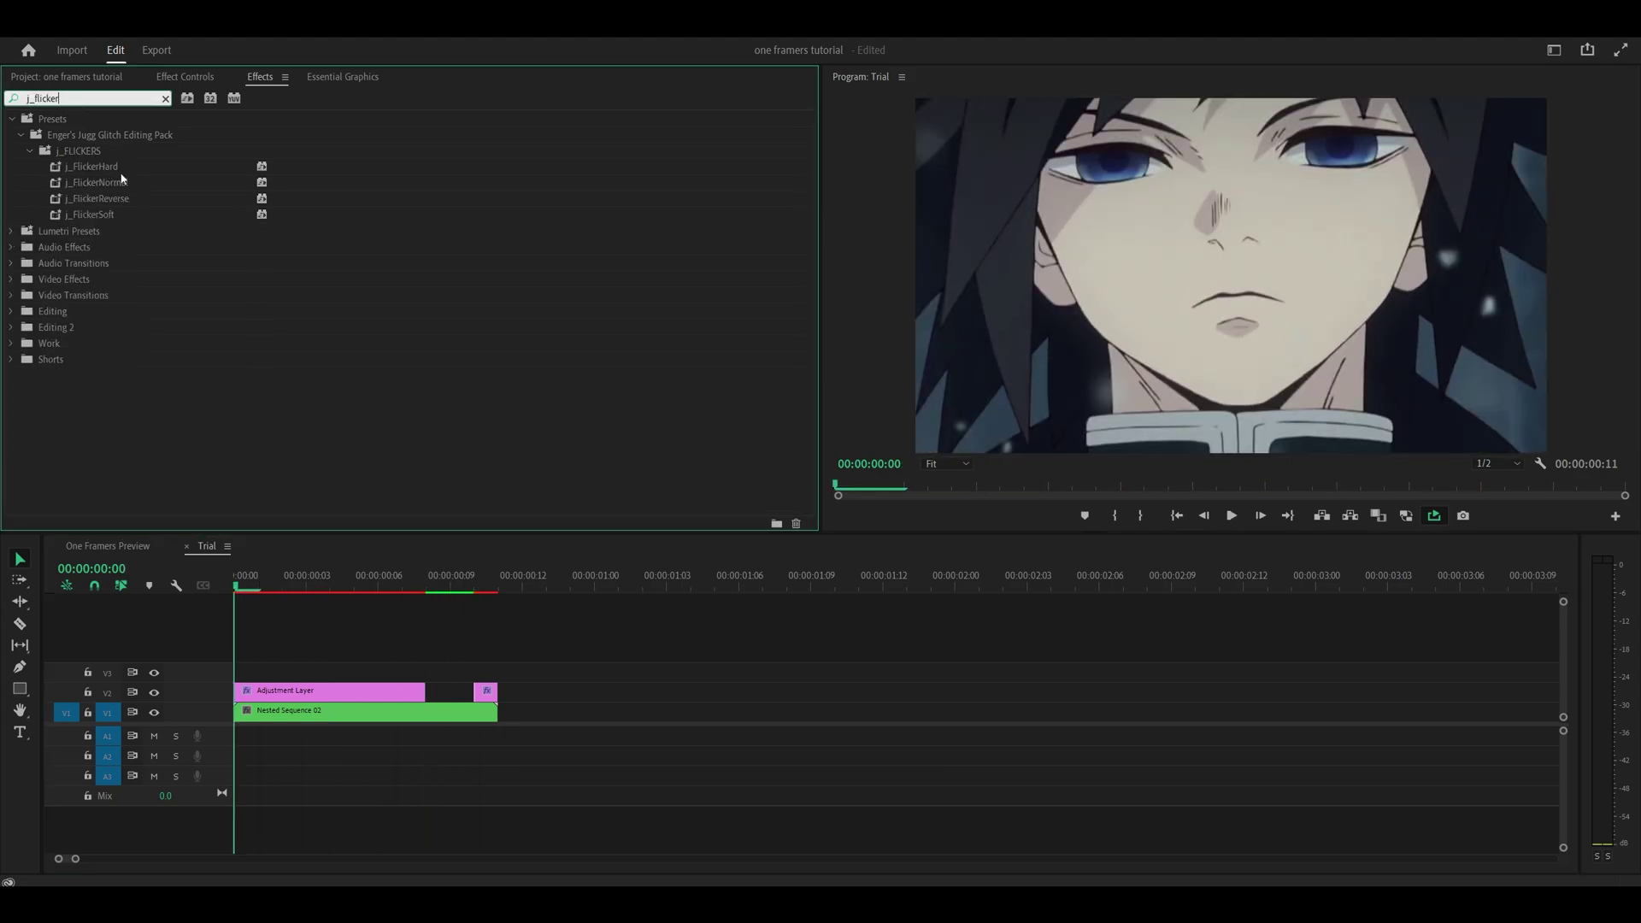
left_click_drag(106, 192, 342, 710)
left_click_drag(100, 200, 317, 710)
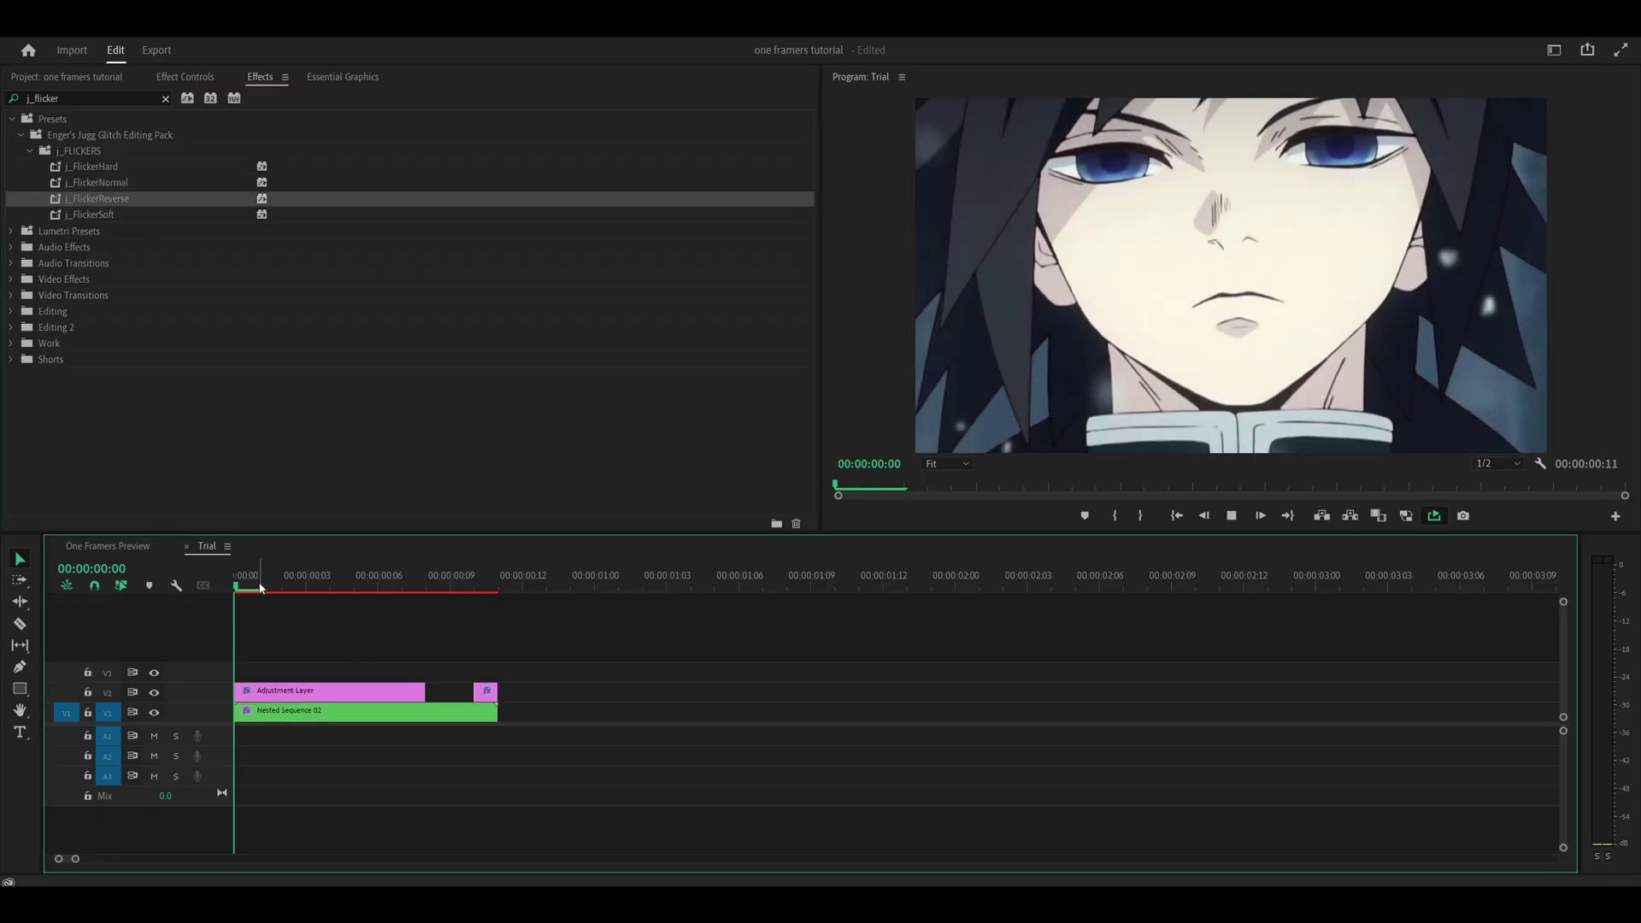
key("space")
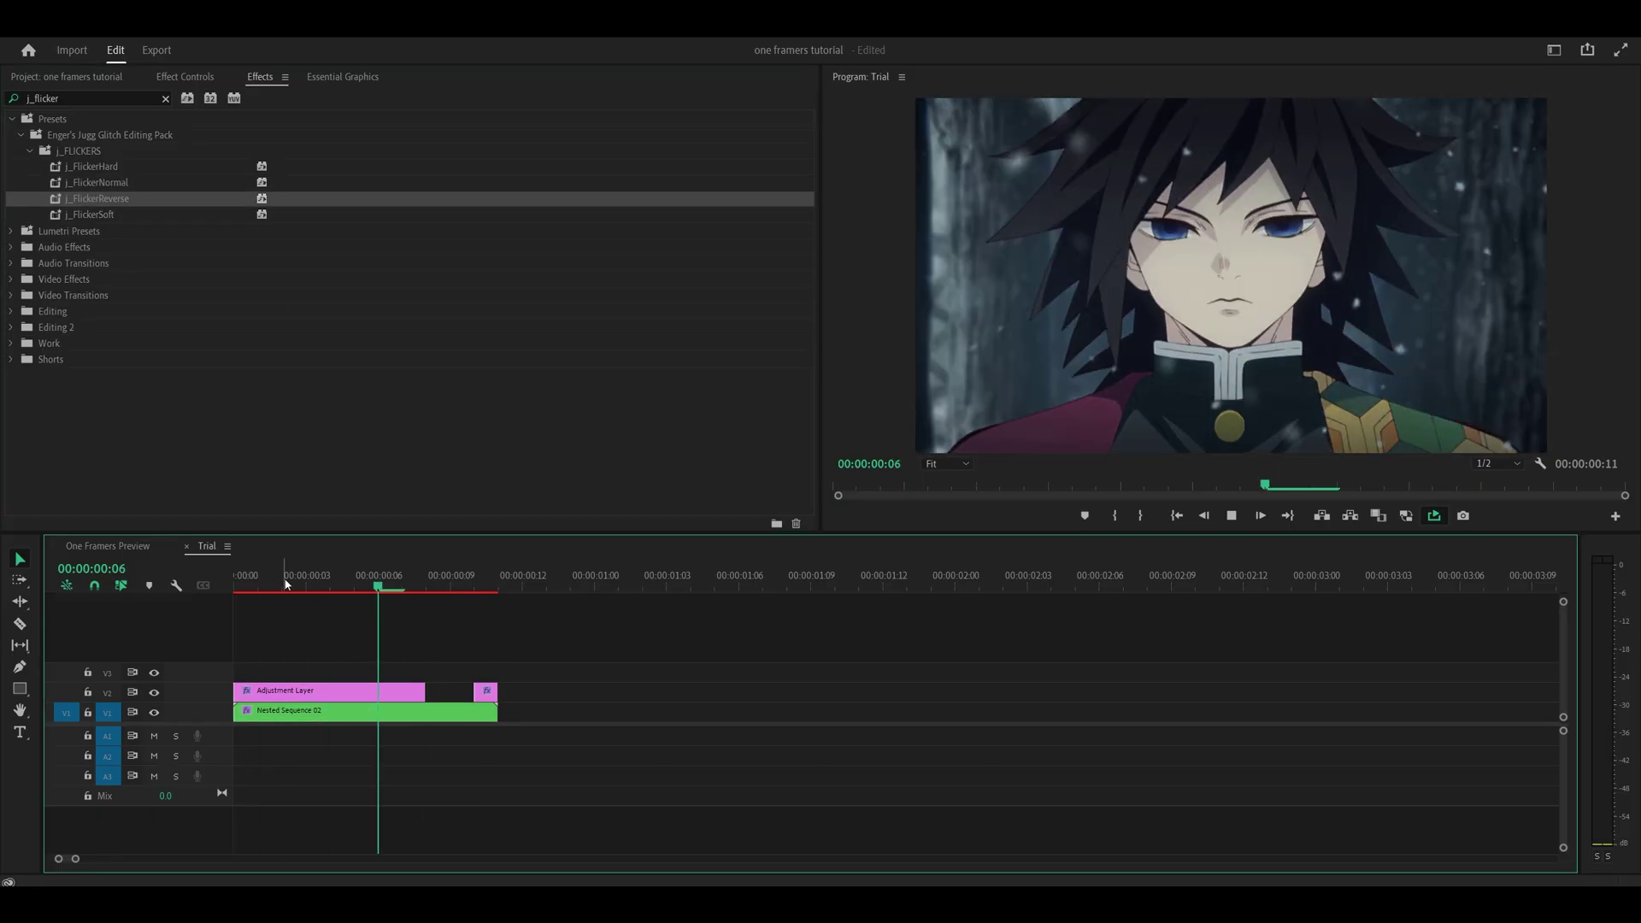
left_click(381, 590)
key("space")
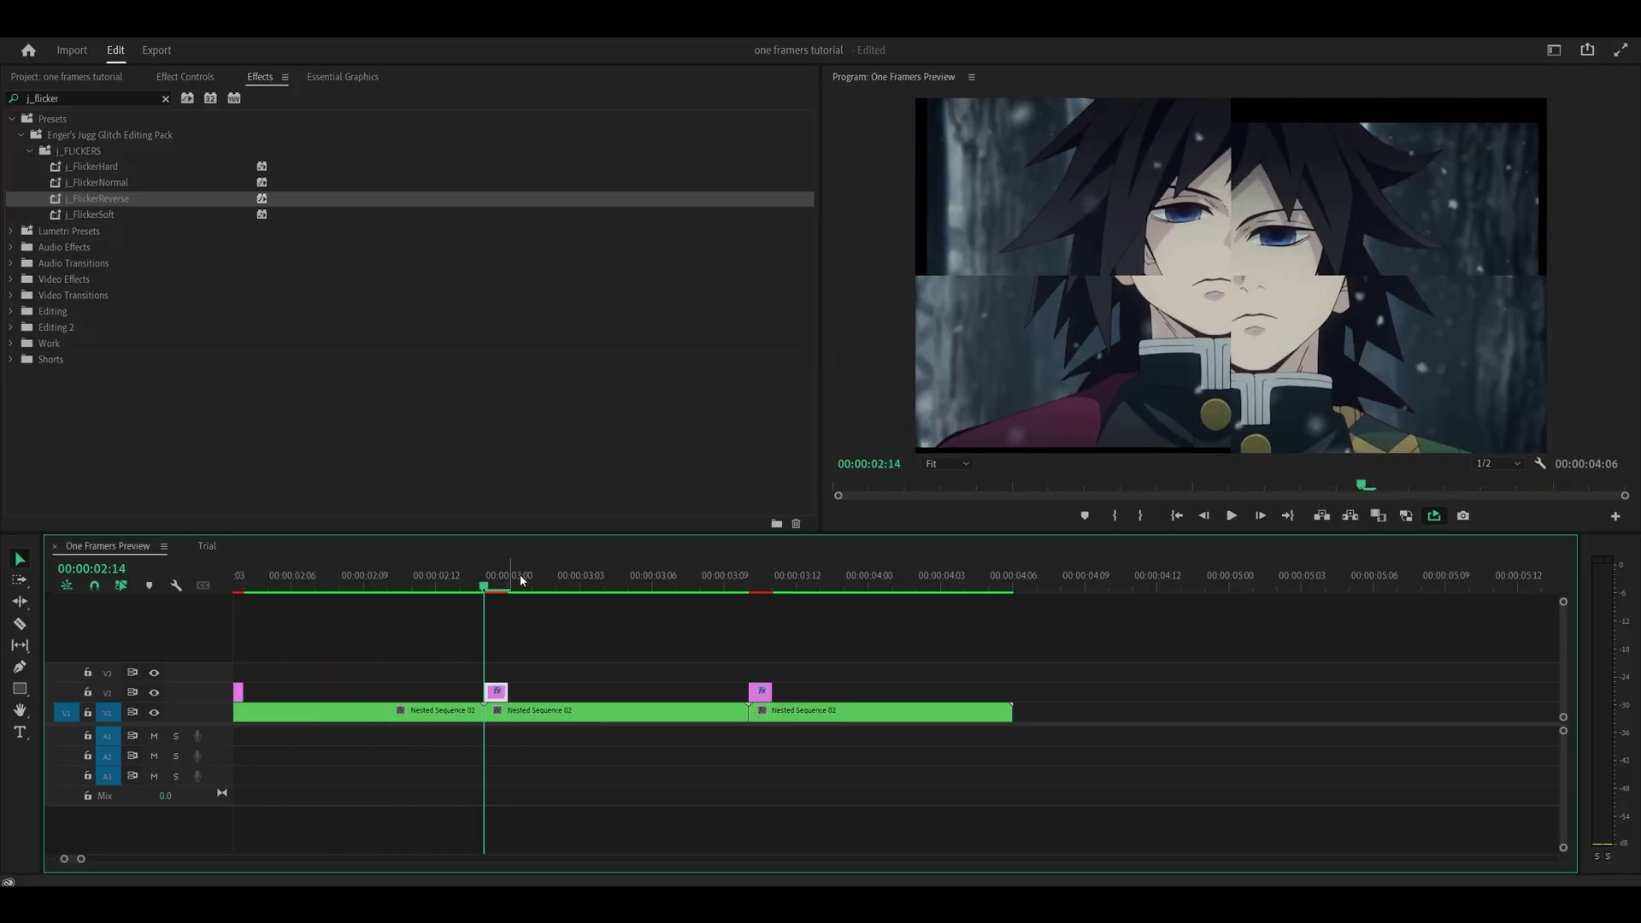
left_click_drag(489, 586, 766, 590)
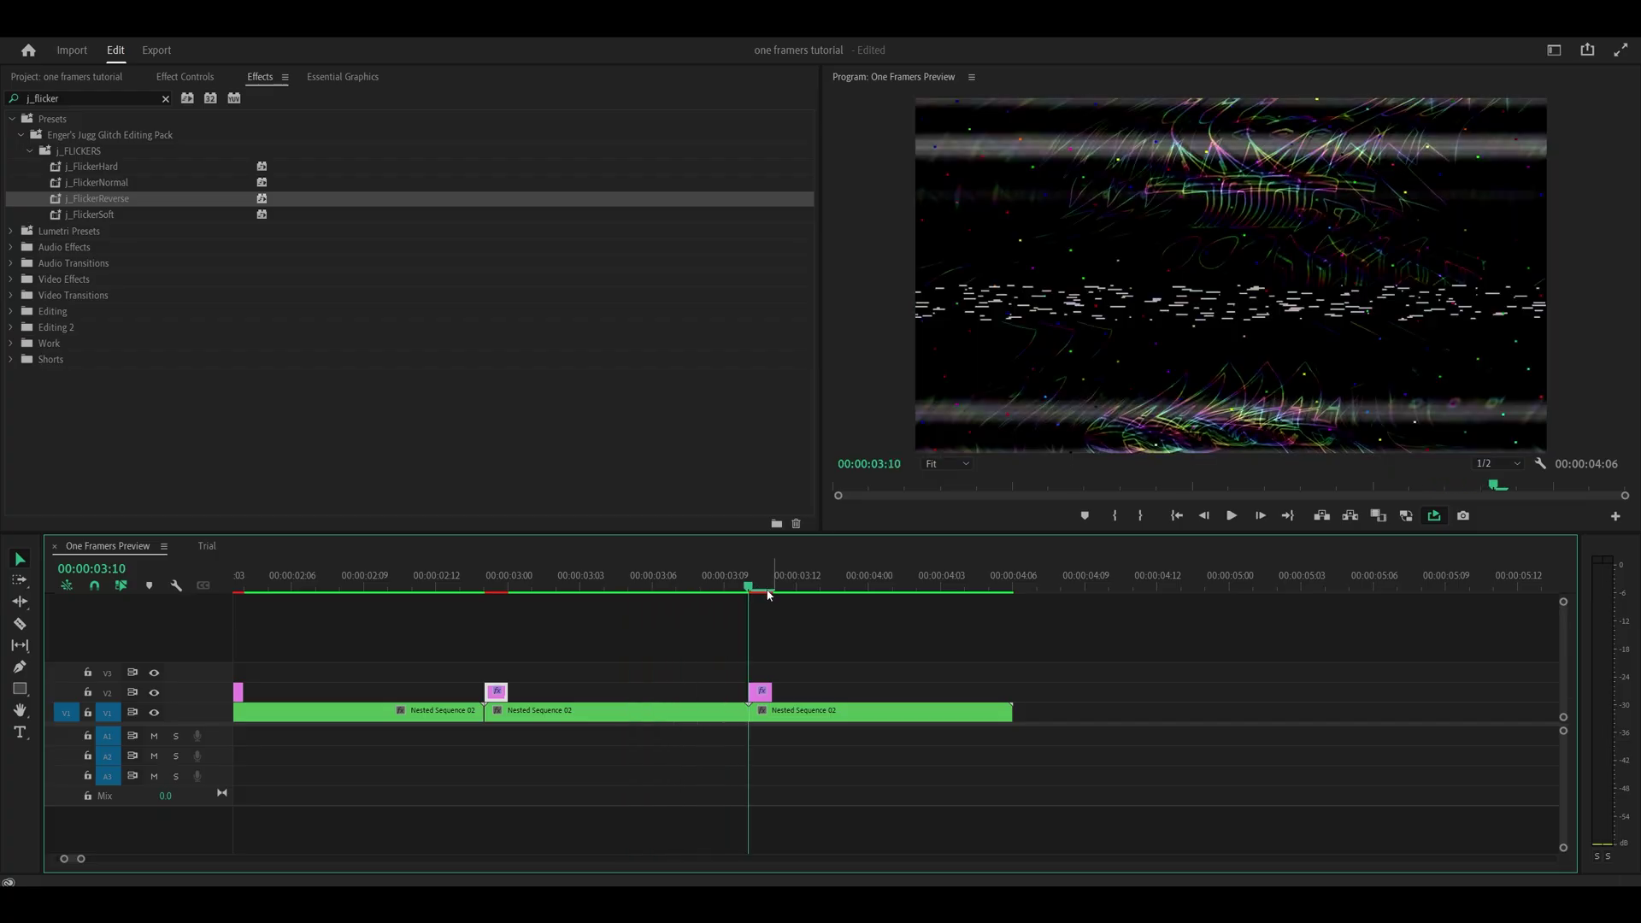
Step: Save the project, then apply S_EdgeDetect to the Trial sequence's V2 adjustment layer
left_click(760, 690)
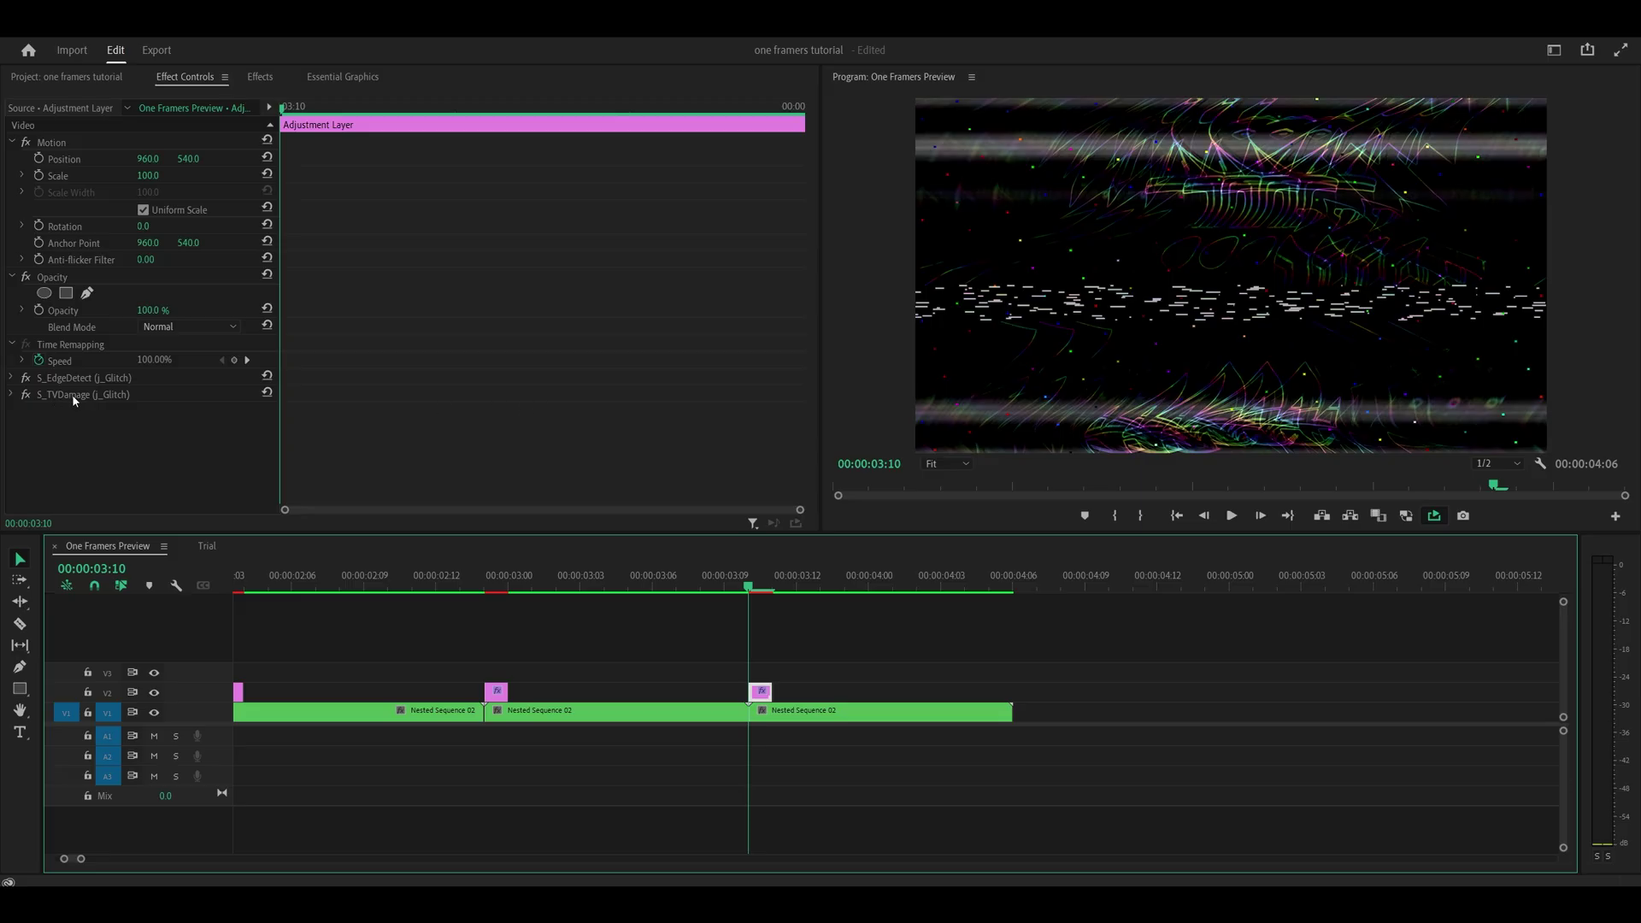
key("ctrl+s")
left_click(208, 549)
left_click(260, 76)
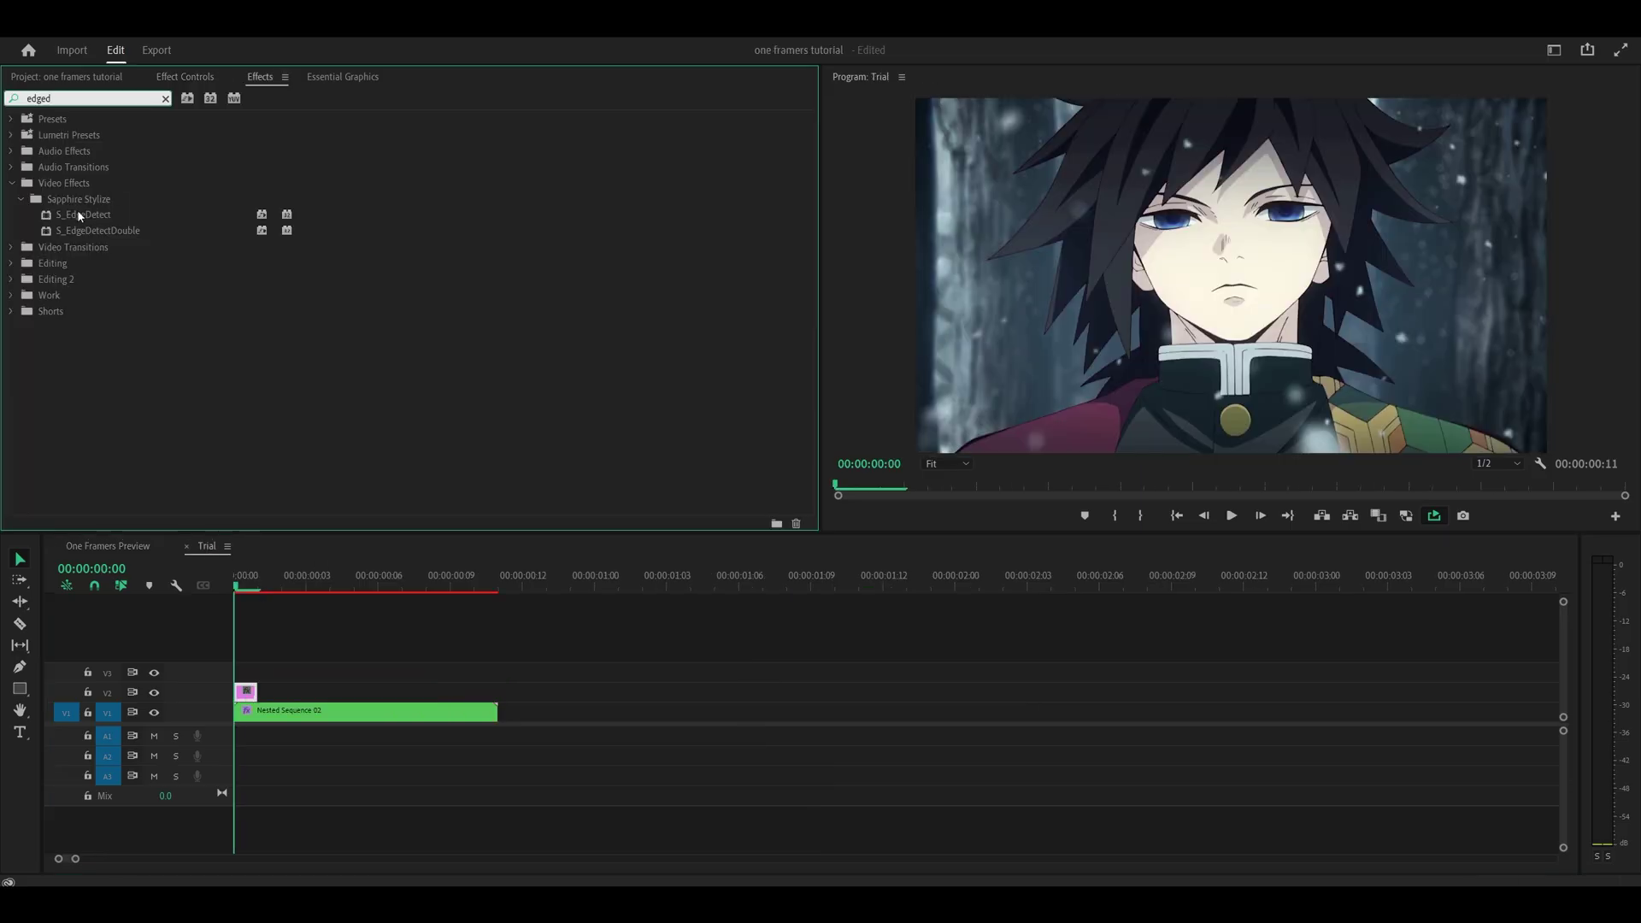
left_click_drag(77, 215, 245, 691)
Step: Set the S_EdgeDetect Effect mode to Mono Edges
left_click(184, 76)
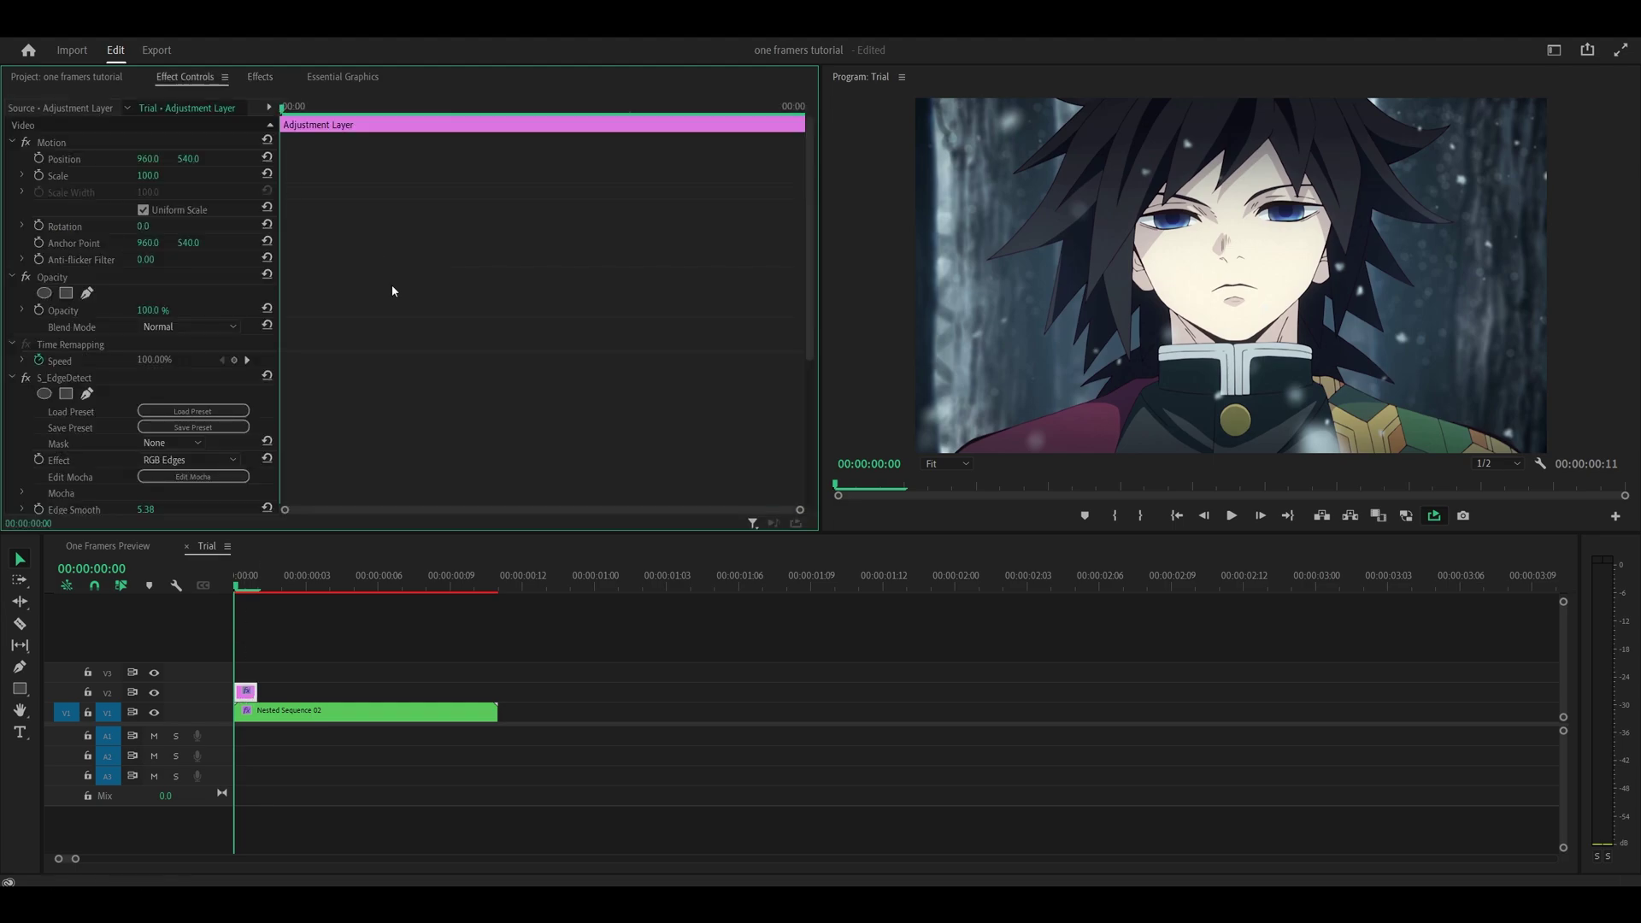
scroll(392, 291, "down", 3)
left_click(188, 332)
left_click(180, 382)
left_click(188, 331)
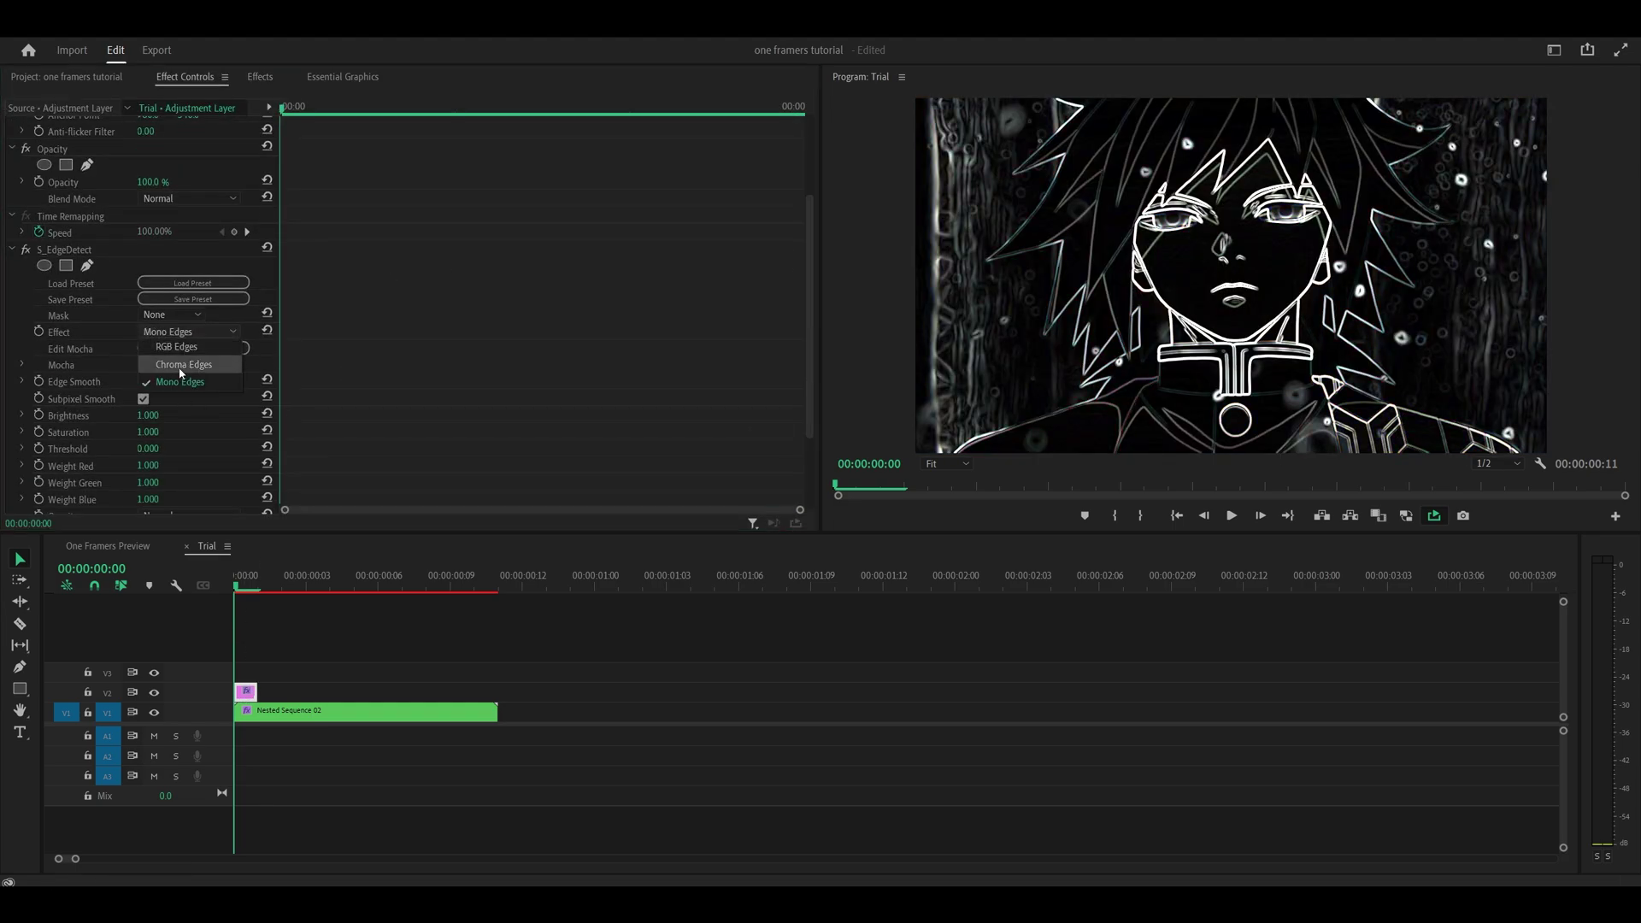
left_click(179, 384)
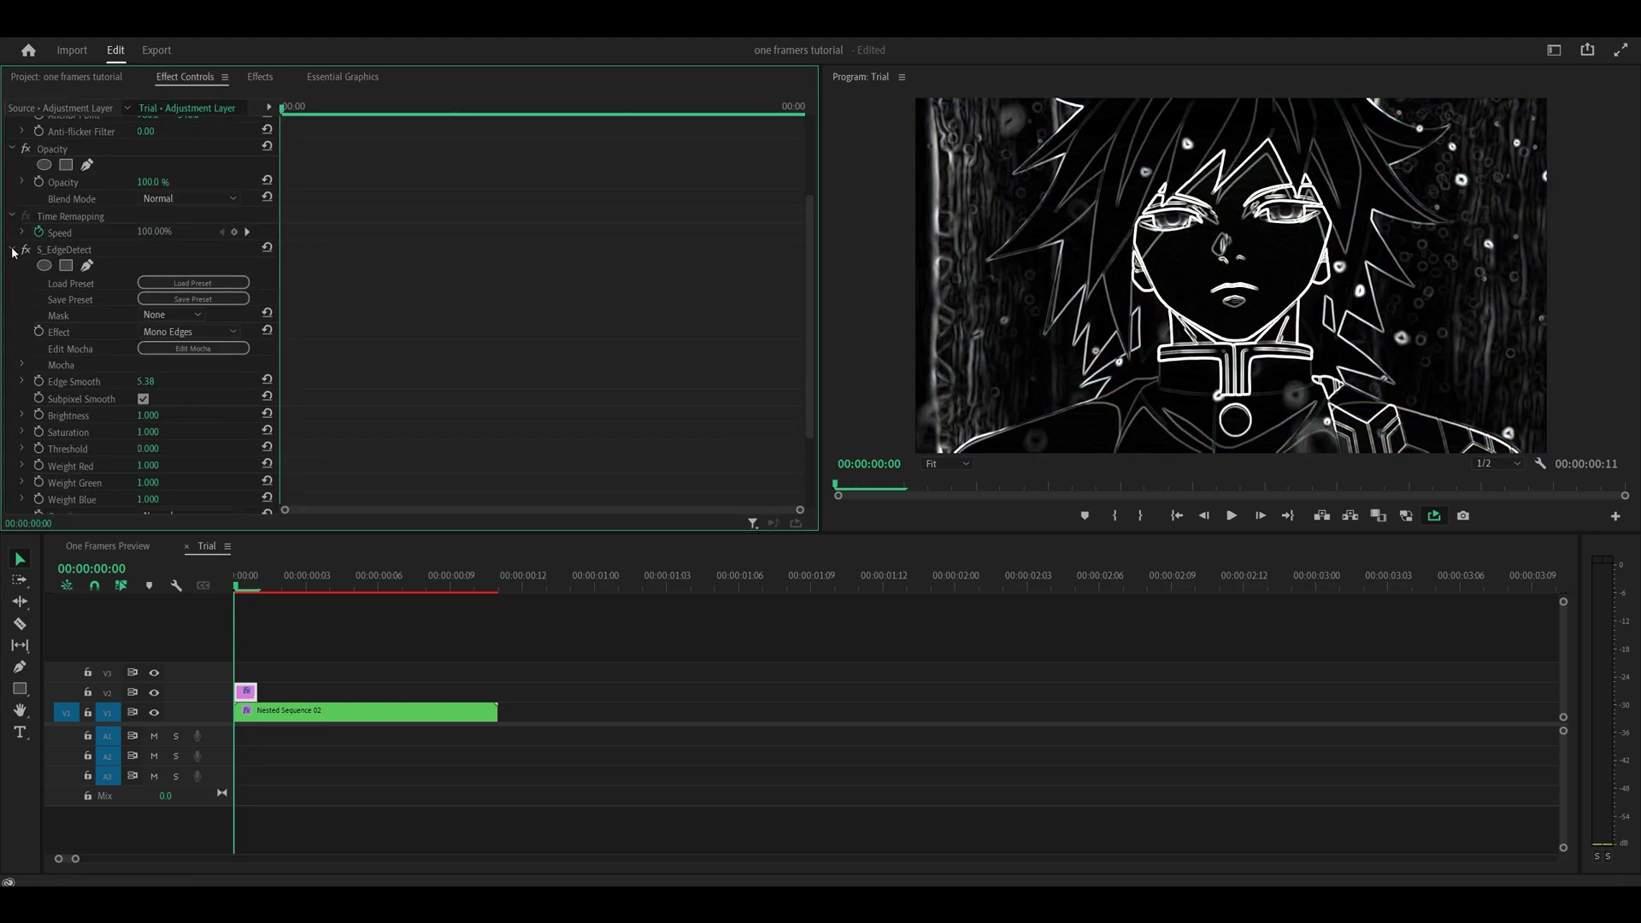
left_click(13, 251)
left_click(260, 76)
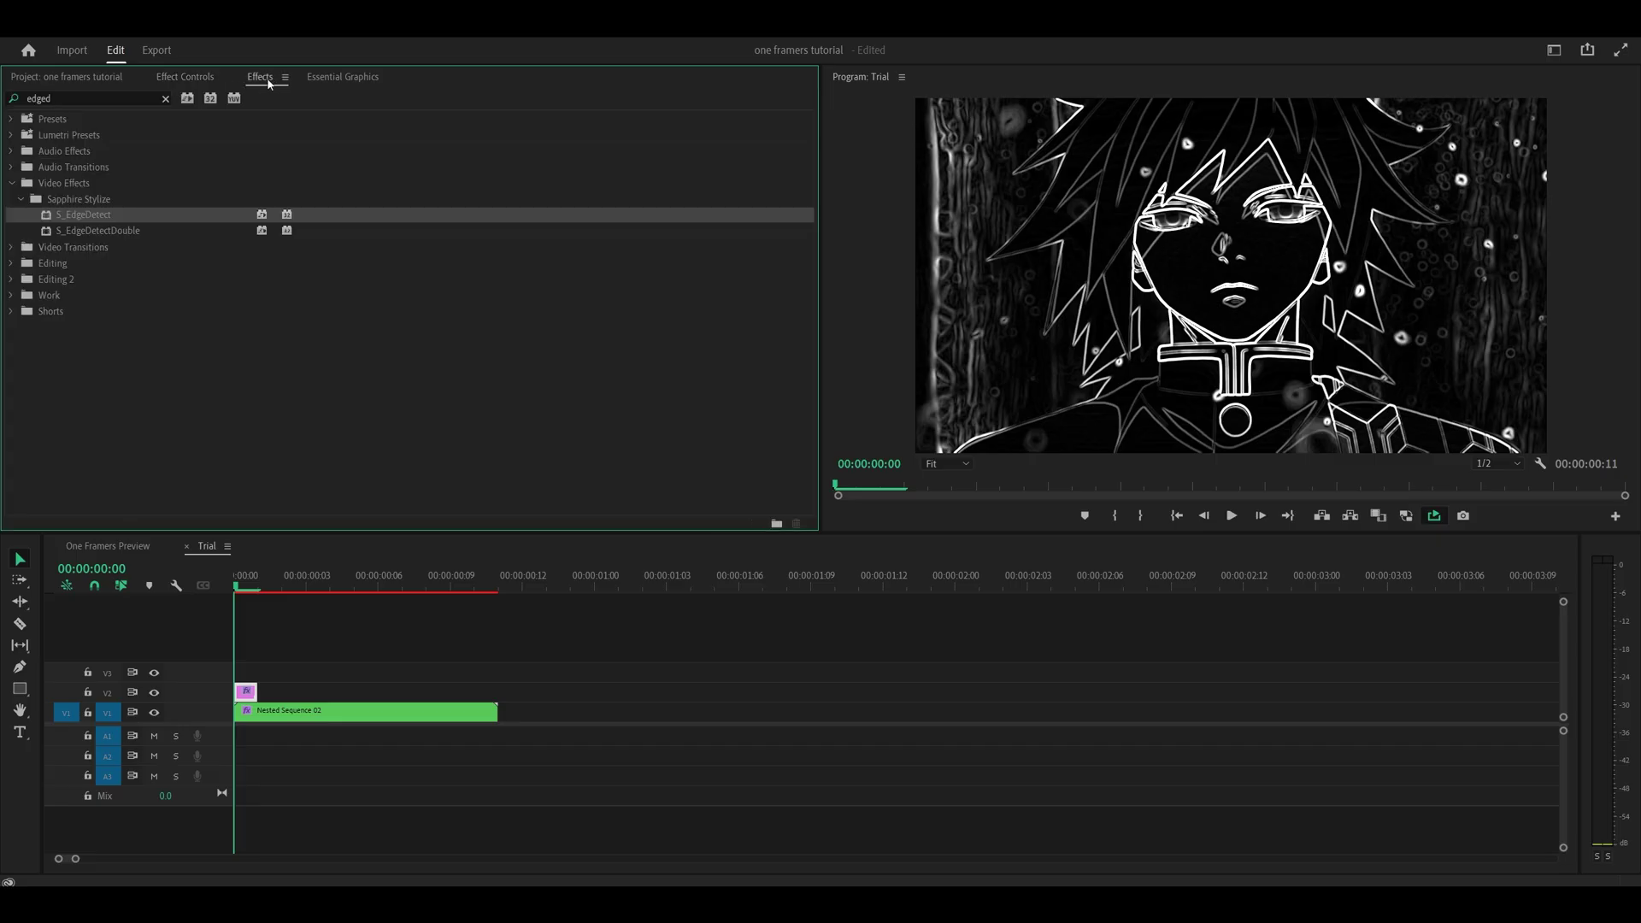
left_click(110, 97)
Step: Apply S_TVDamage to the adjustment layer and raise Reception Master to 1.100, comparing with One Framers Preview
type("tvdama")
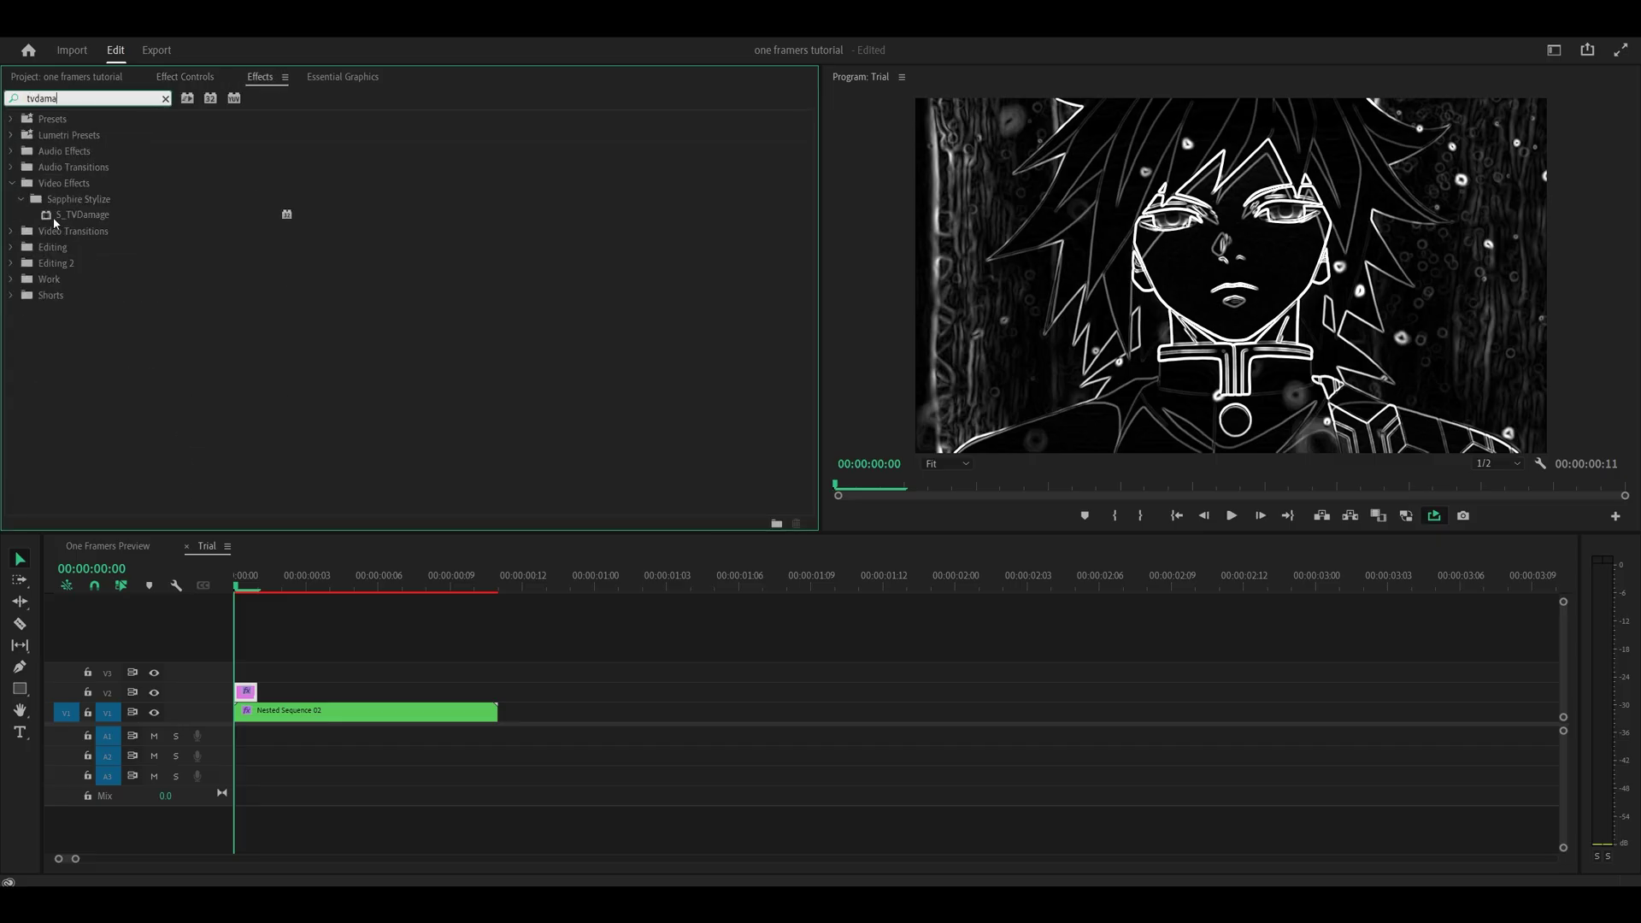
left_click_drag(90, 217, 246, 692)
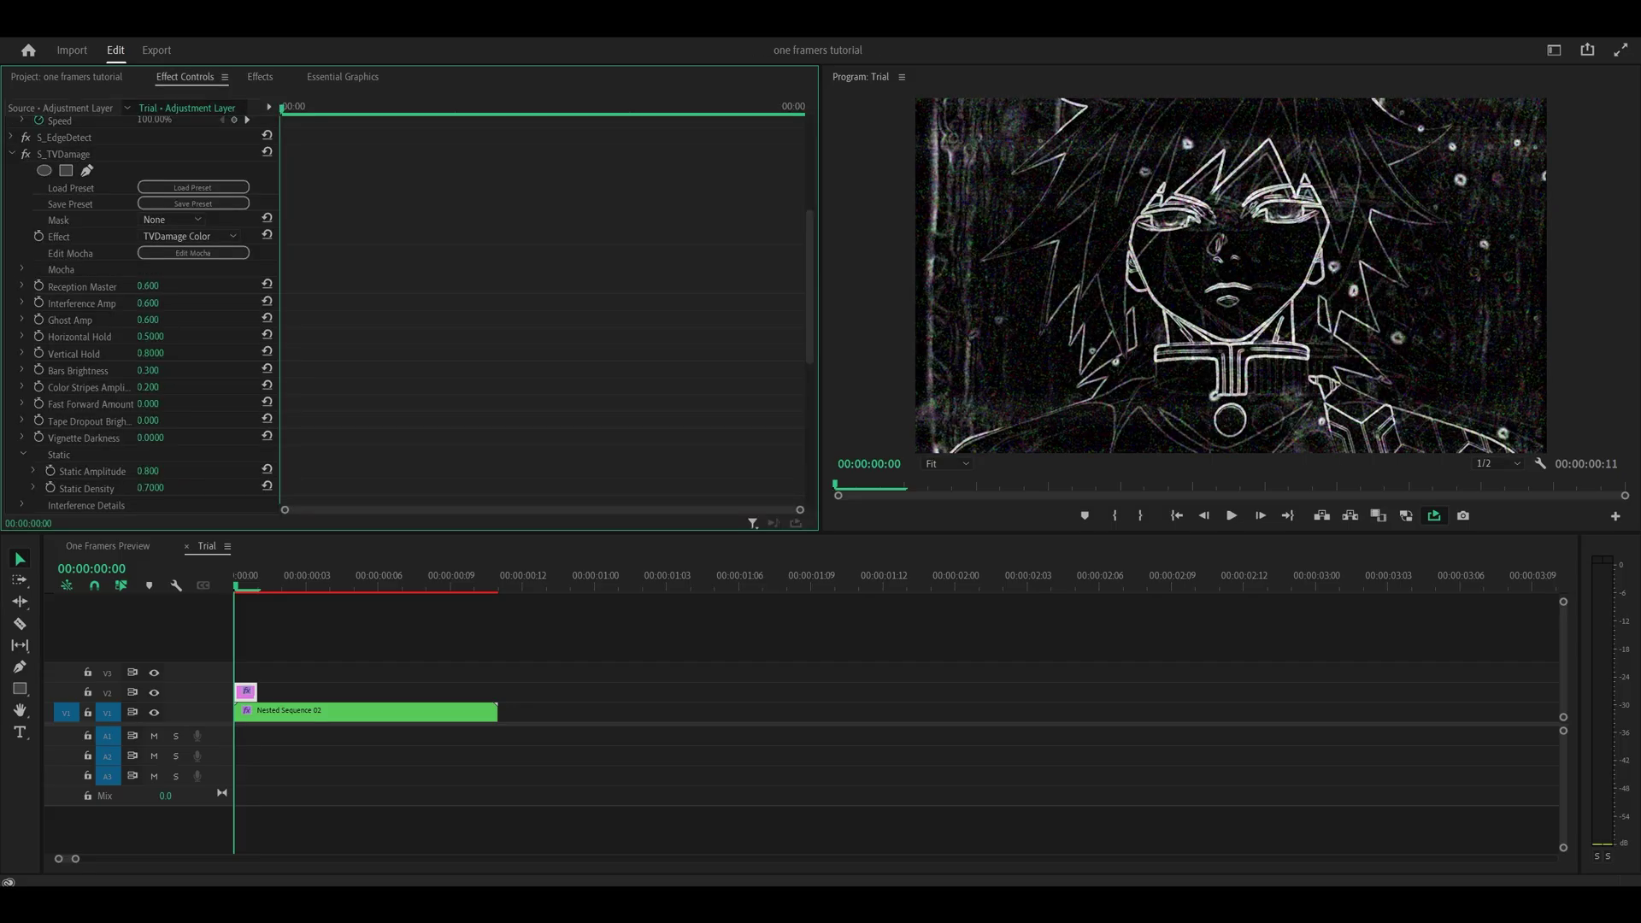
left_click_drag(148, 285, 156, 219)
scroll(404, 355, "up", 3)
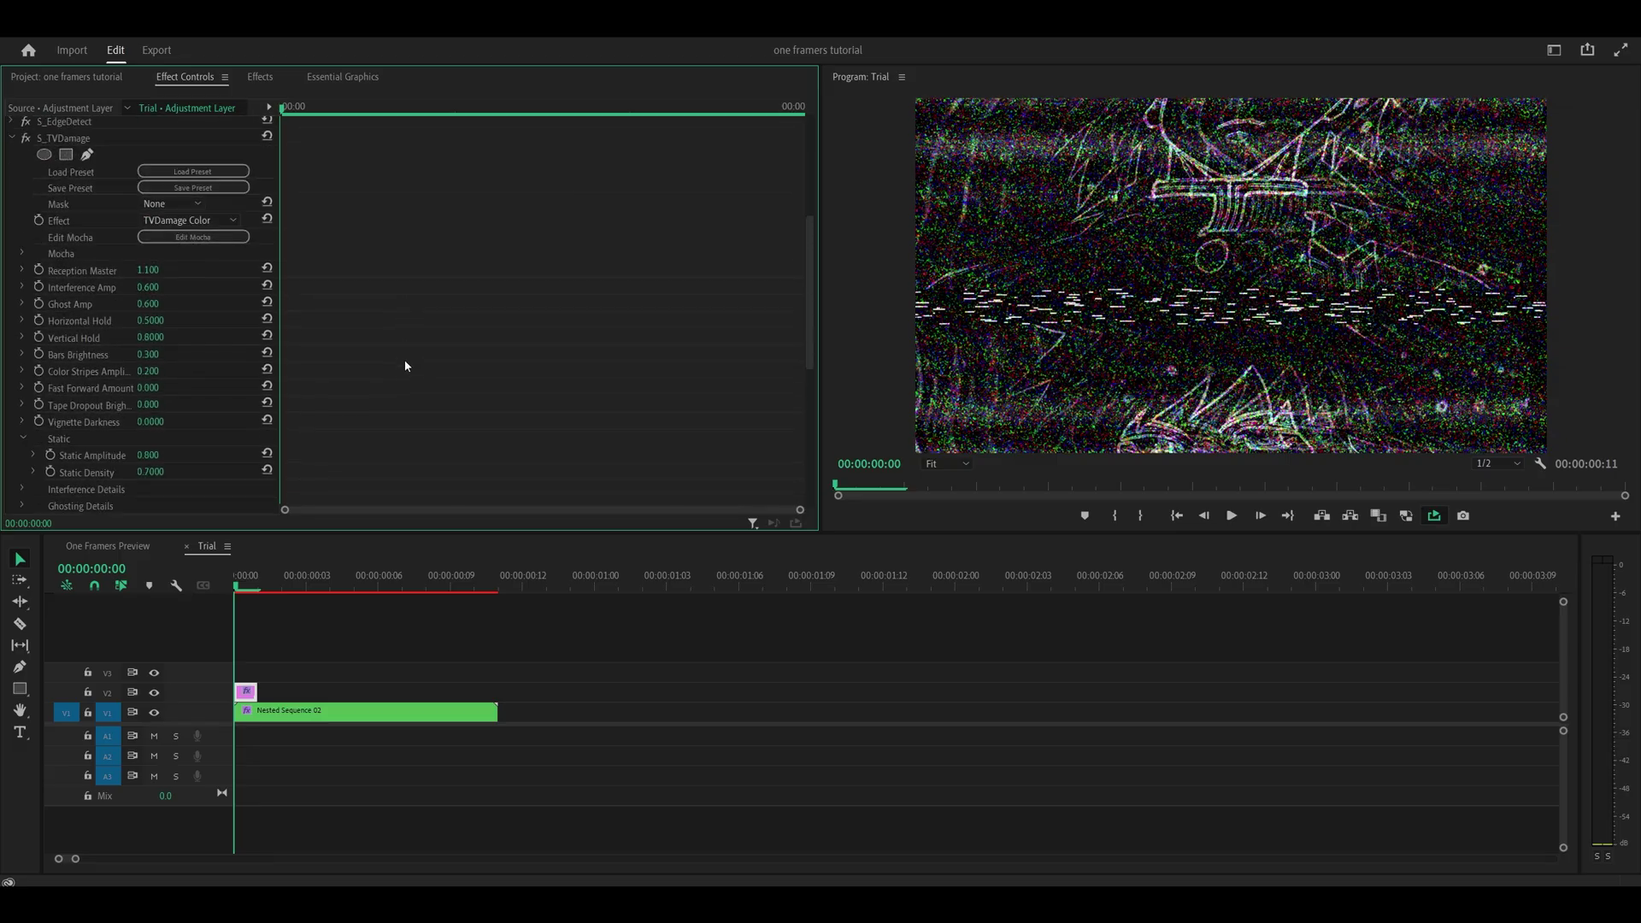
left_click(108, 545)
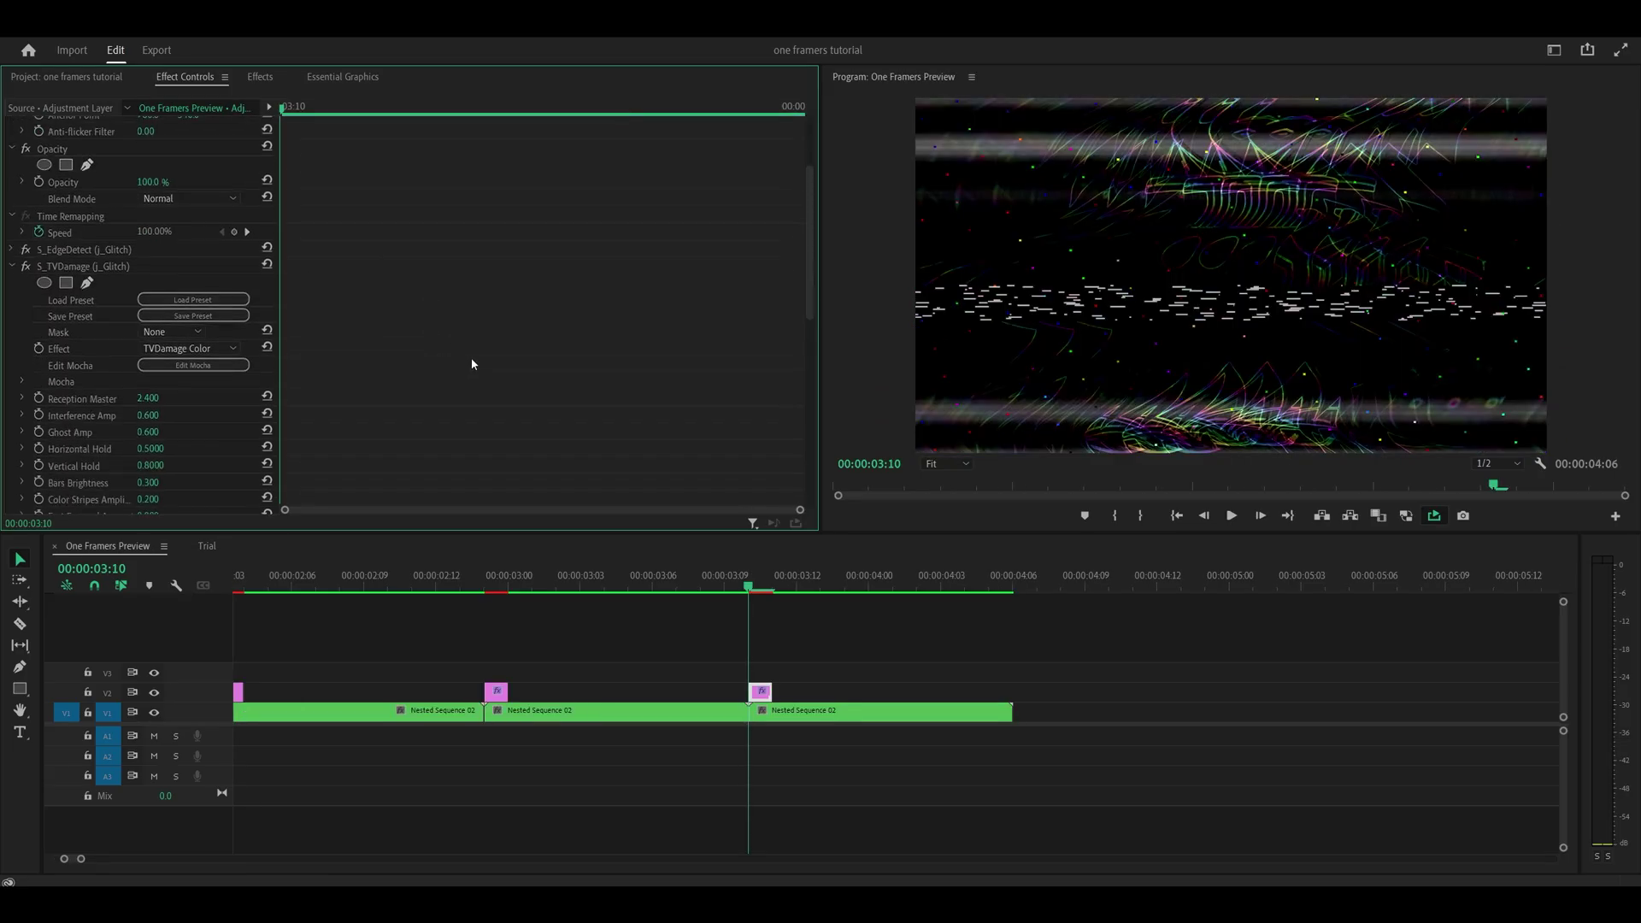
scroll(470, 357, "down", 1)
scroll(473, 356, "down", 5)
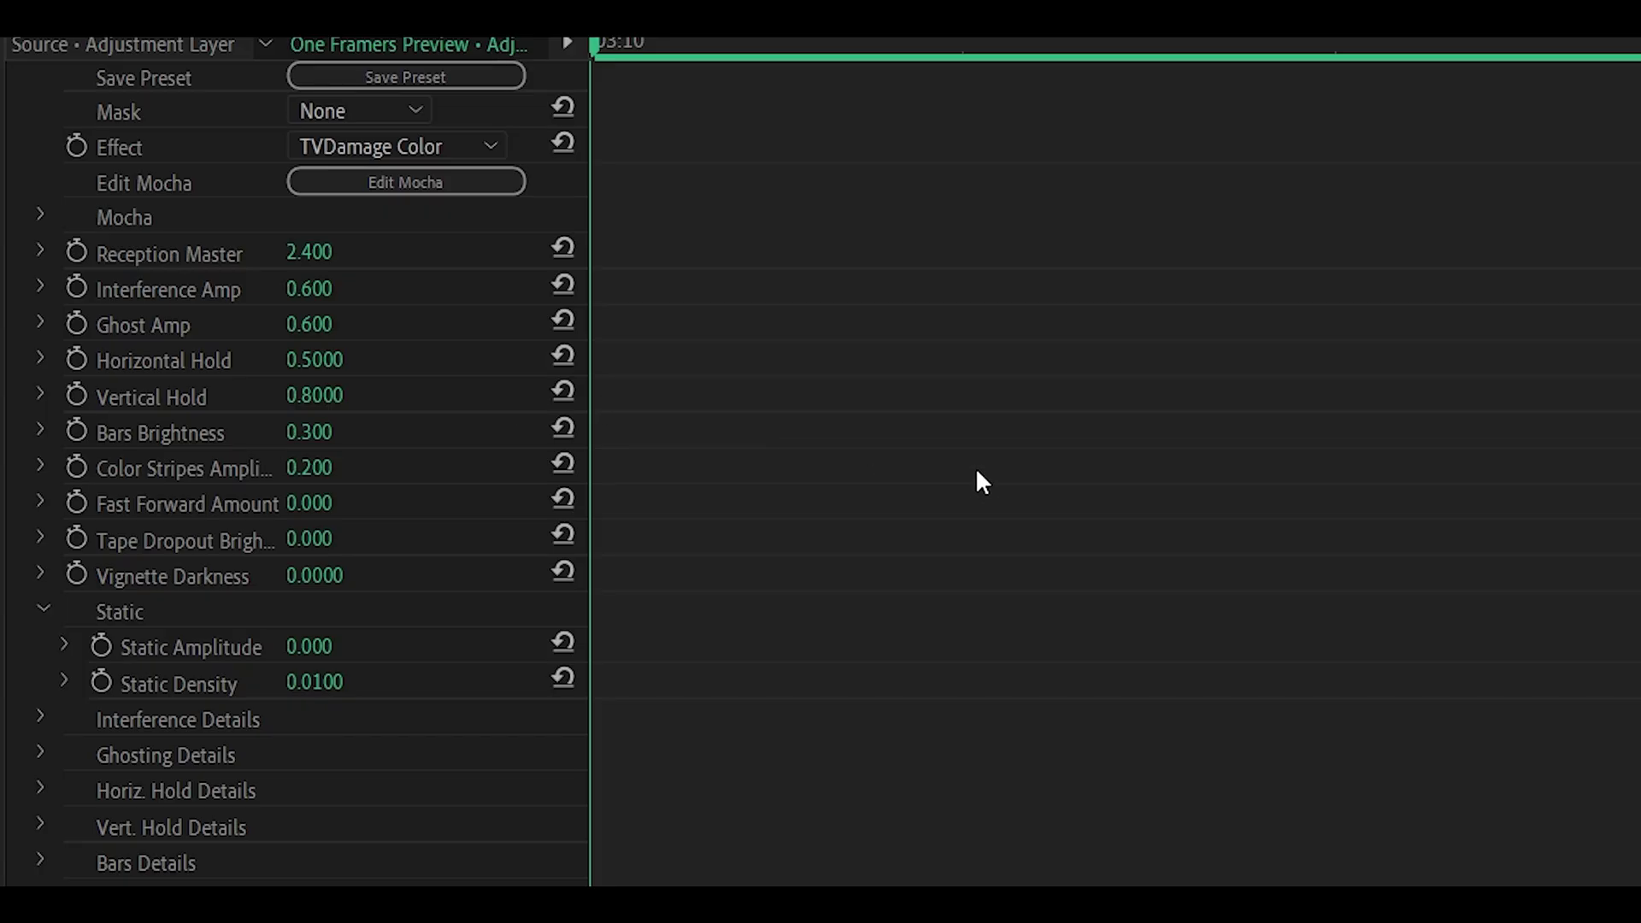
scroll(976, 467, "up", 3)
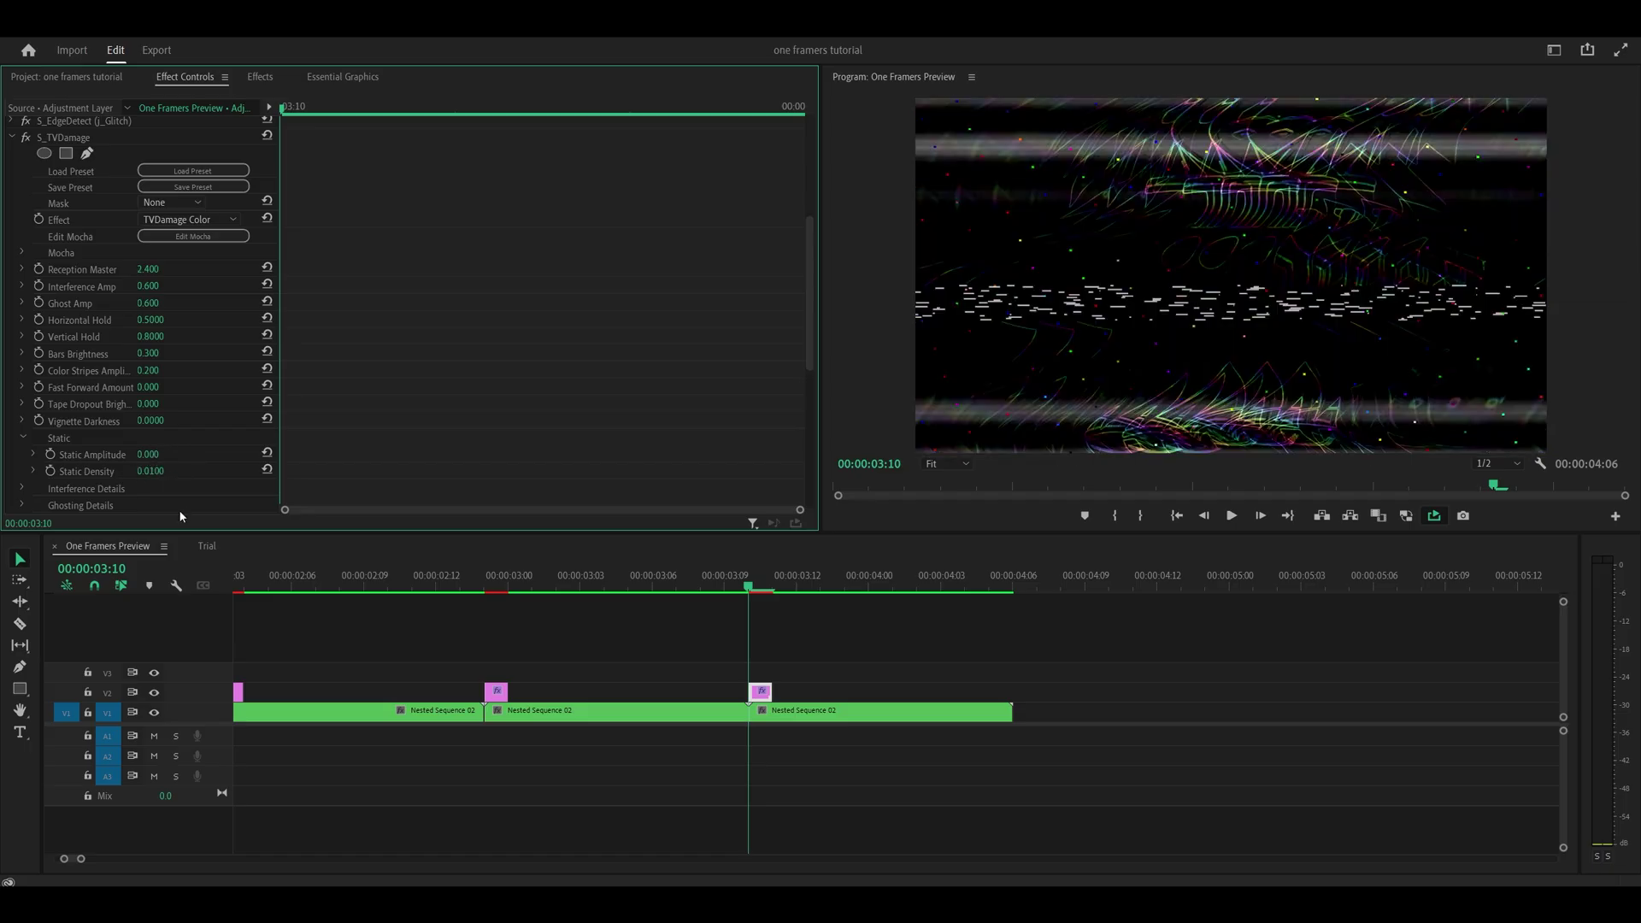
Step: Set S_TVDamage Static Amplitude to 0 and Static Density to 0.0100 in the Trial sequence
left_click(205, 546)
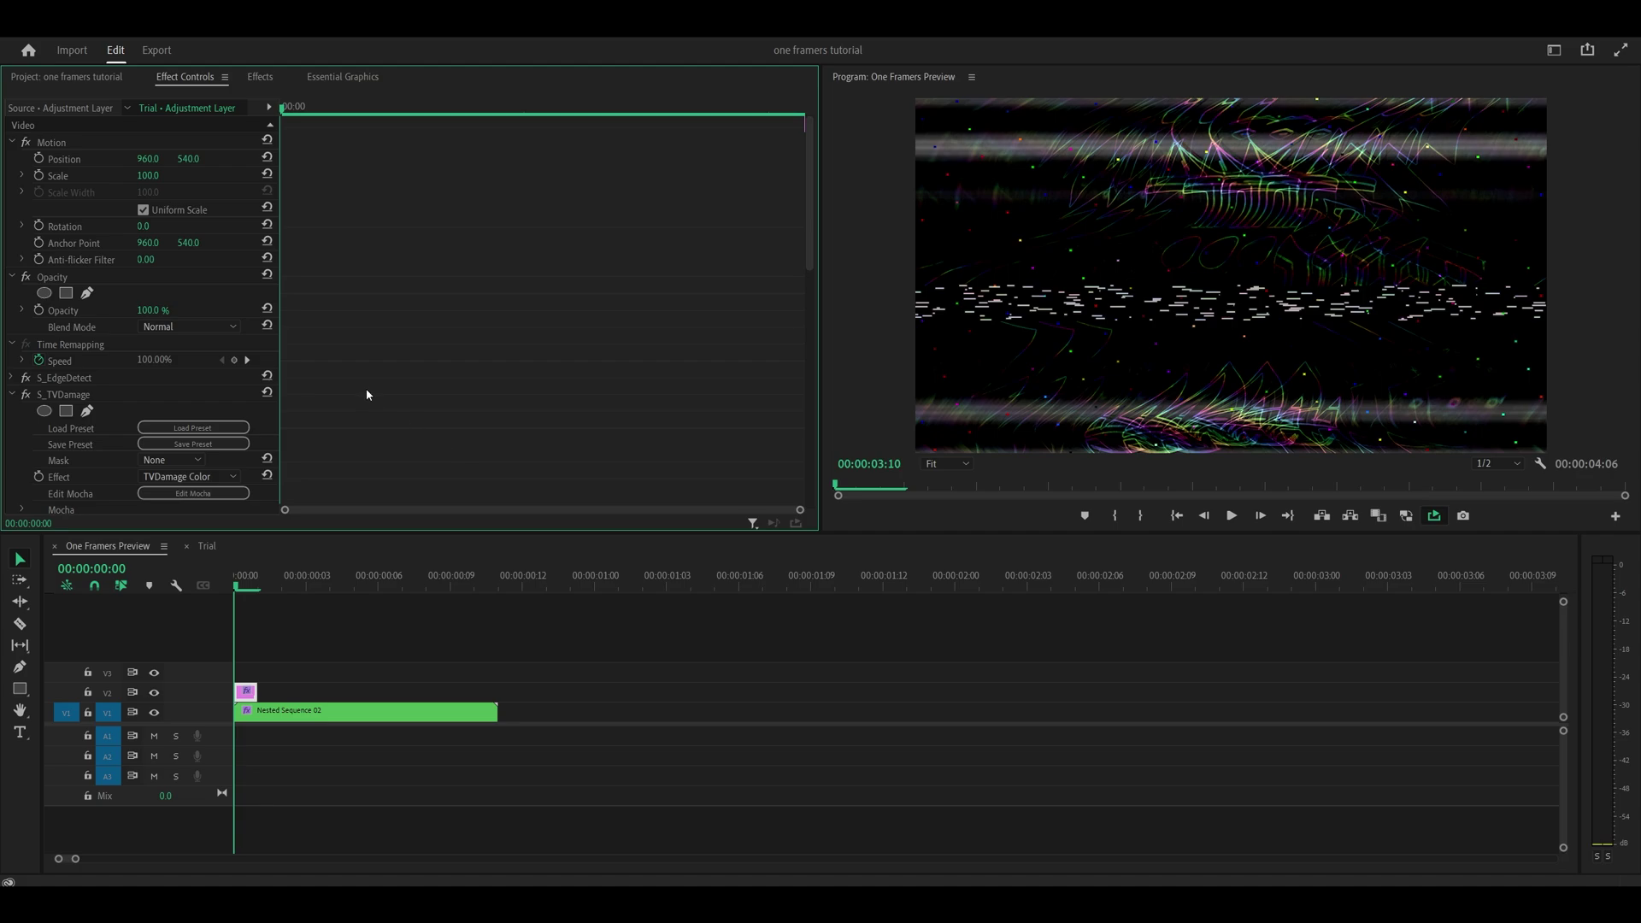
scroll(370, 387, "down", 1)
left_click(158, 359)
type("0")
key("Tab")
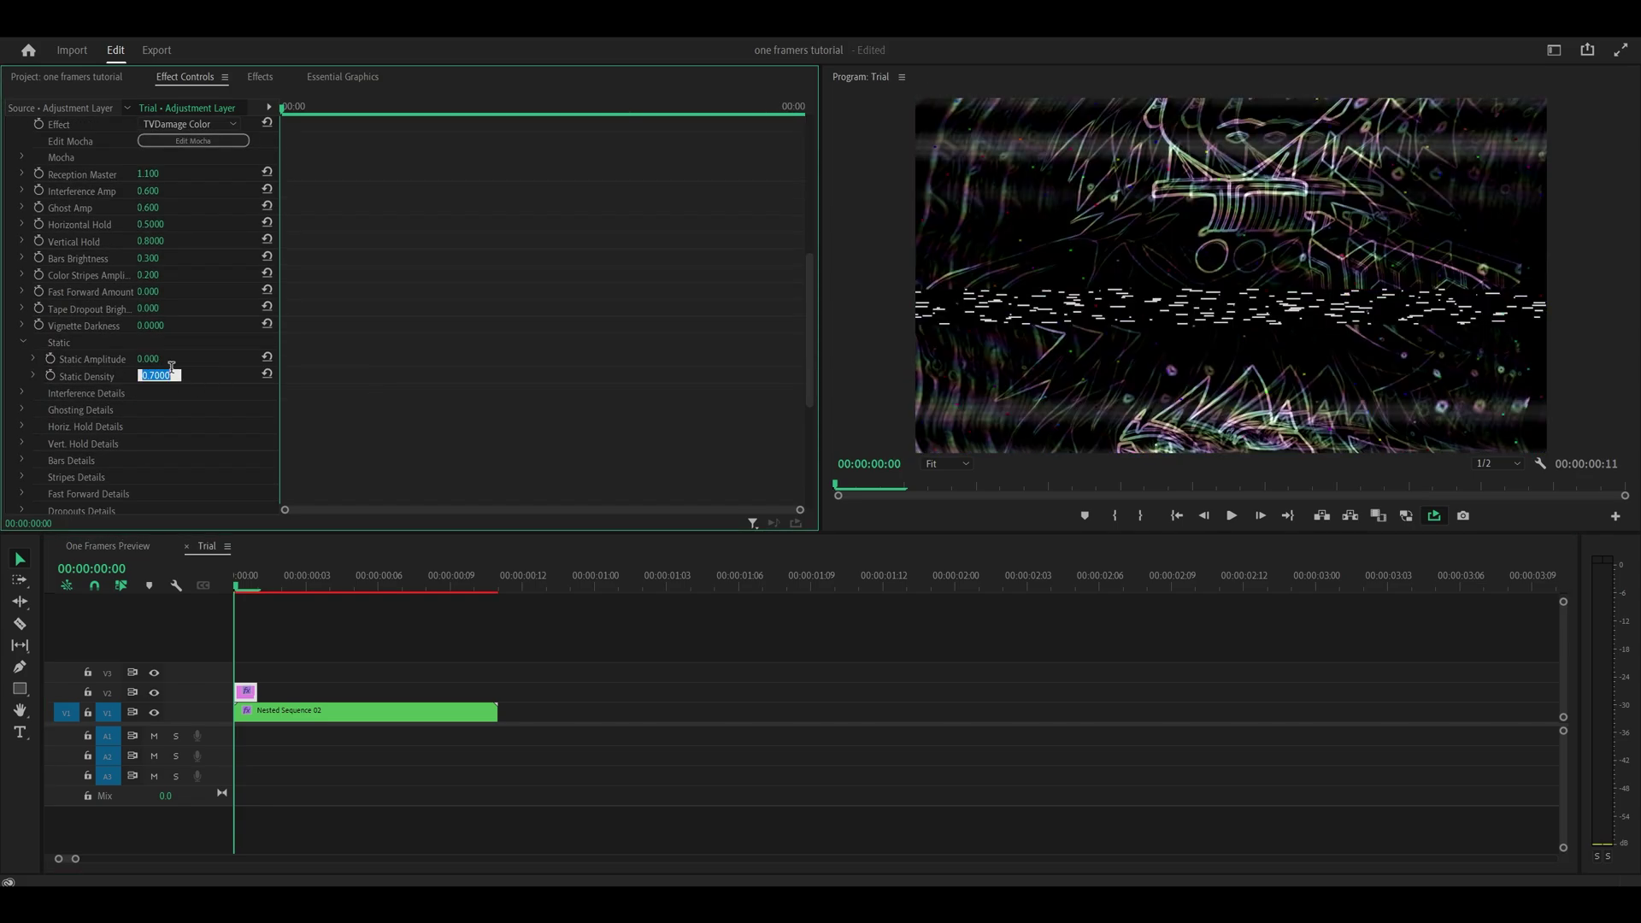
key("BackSpace")
type(".01")
key("Return")
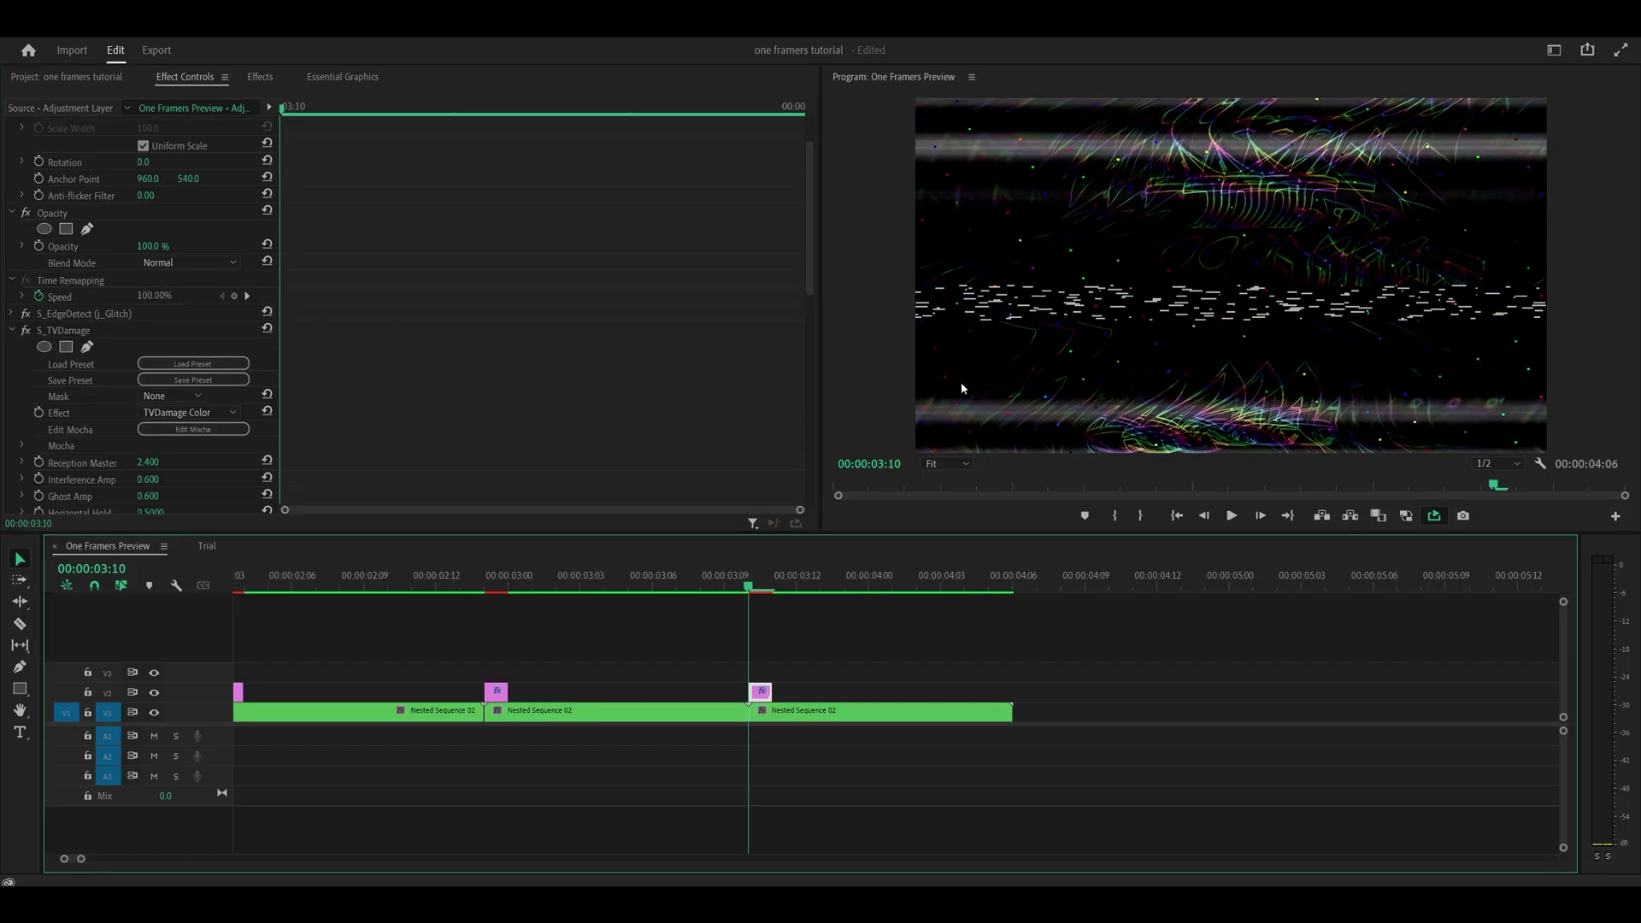
left_click(210, 547)
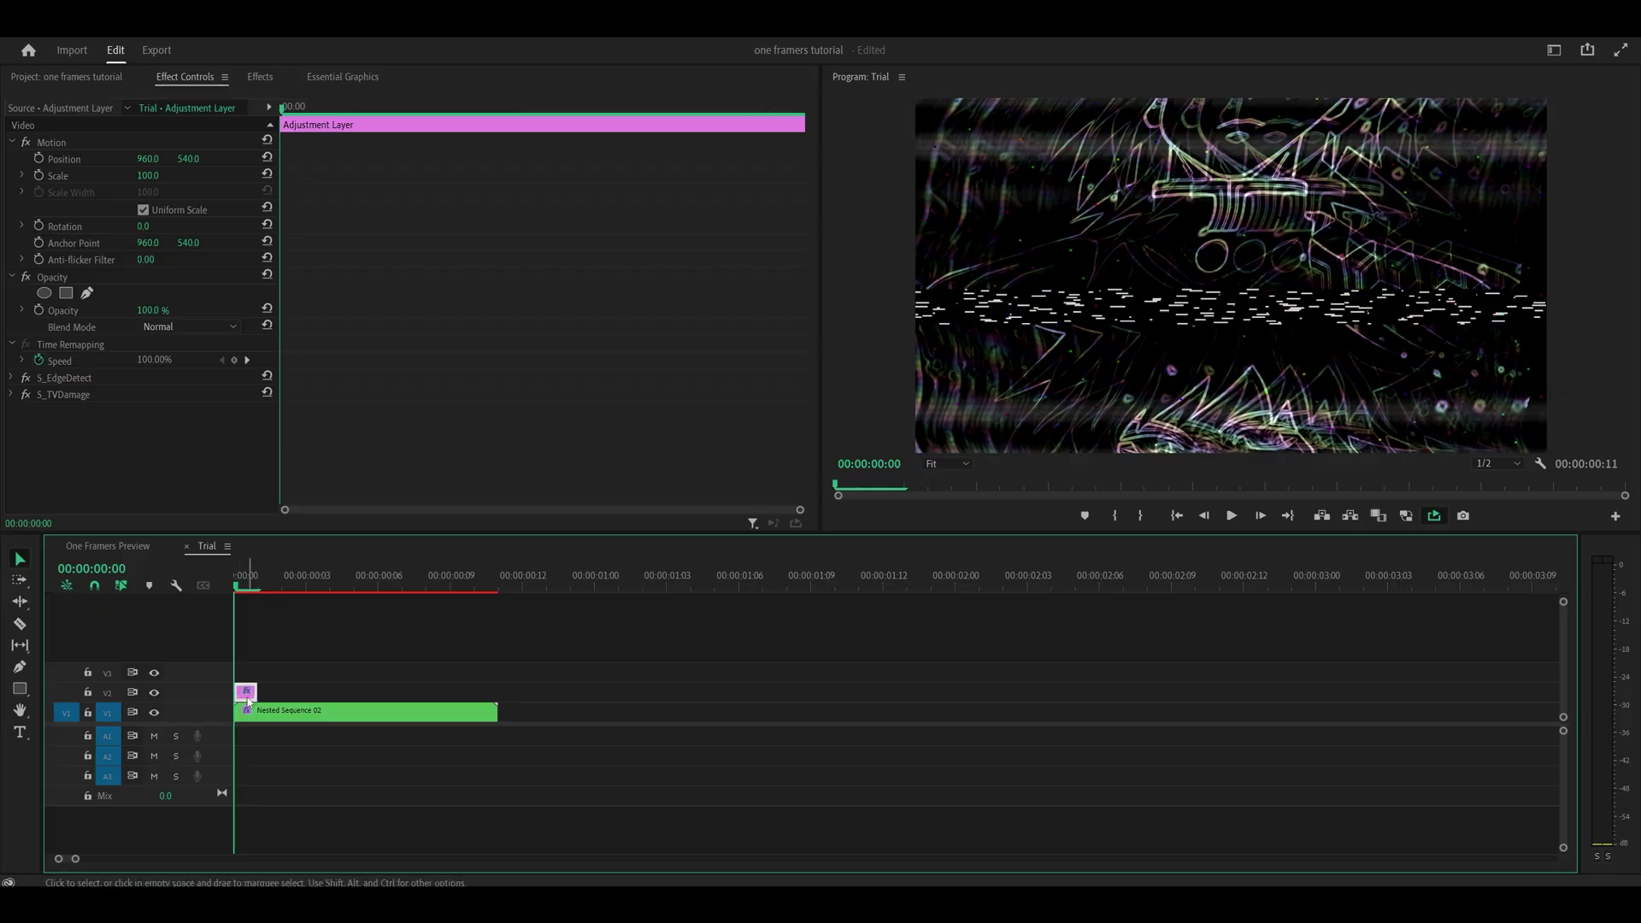
Step: Move the glitch adjustment layer to start at frame 8, checking timing with playback
left_click_drag(248, 699, 486, 699)
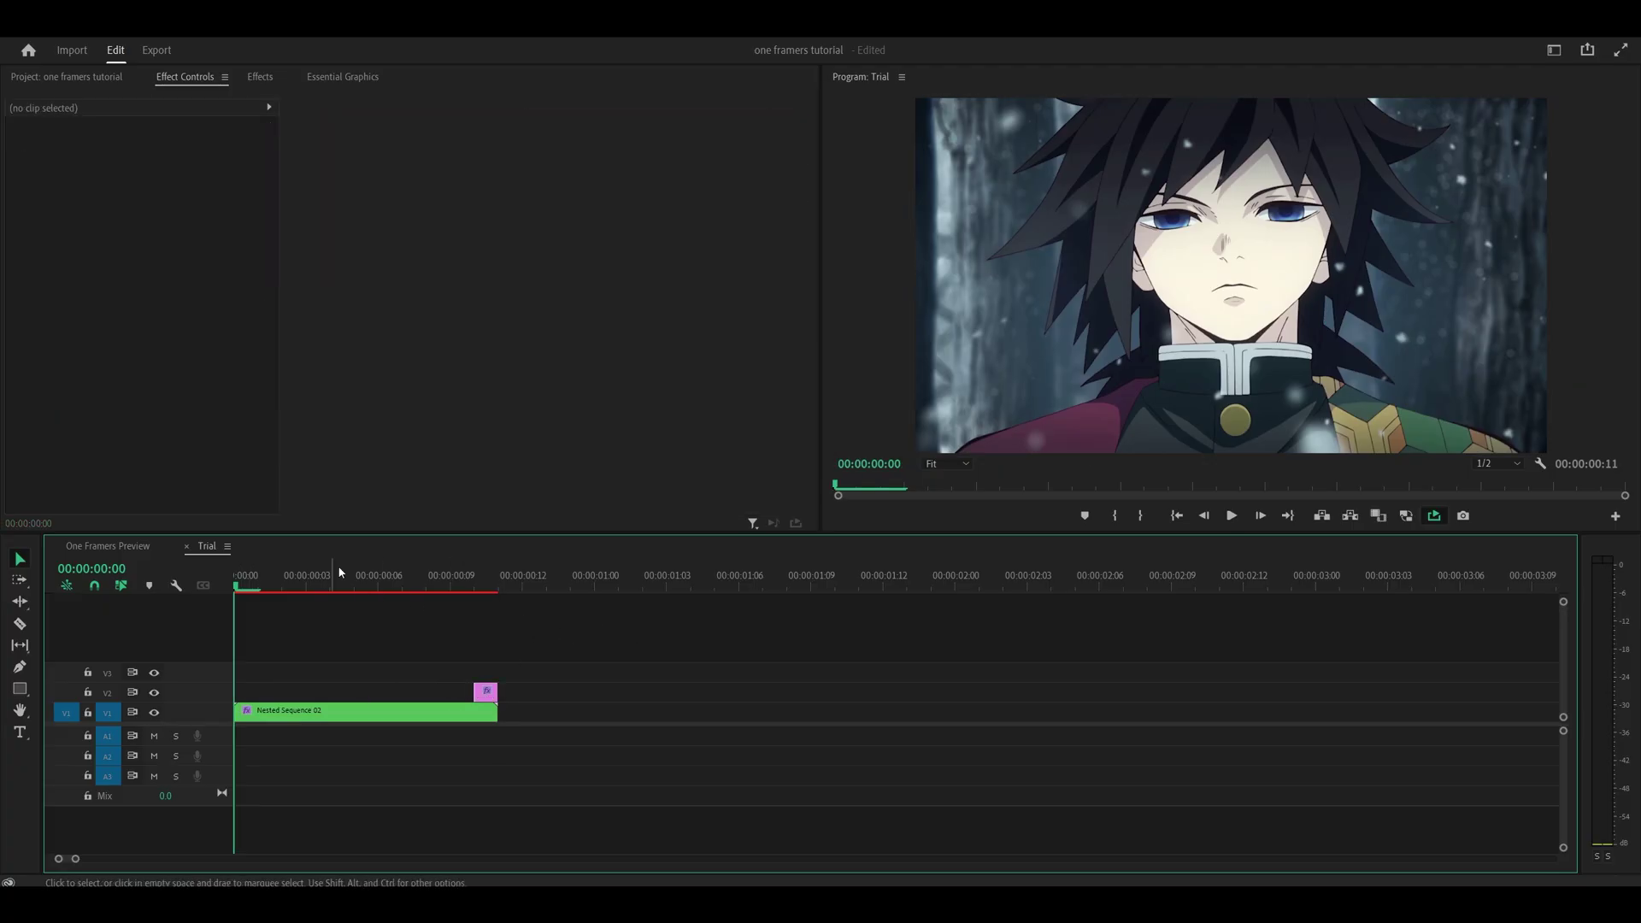
key("space")
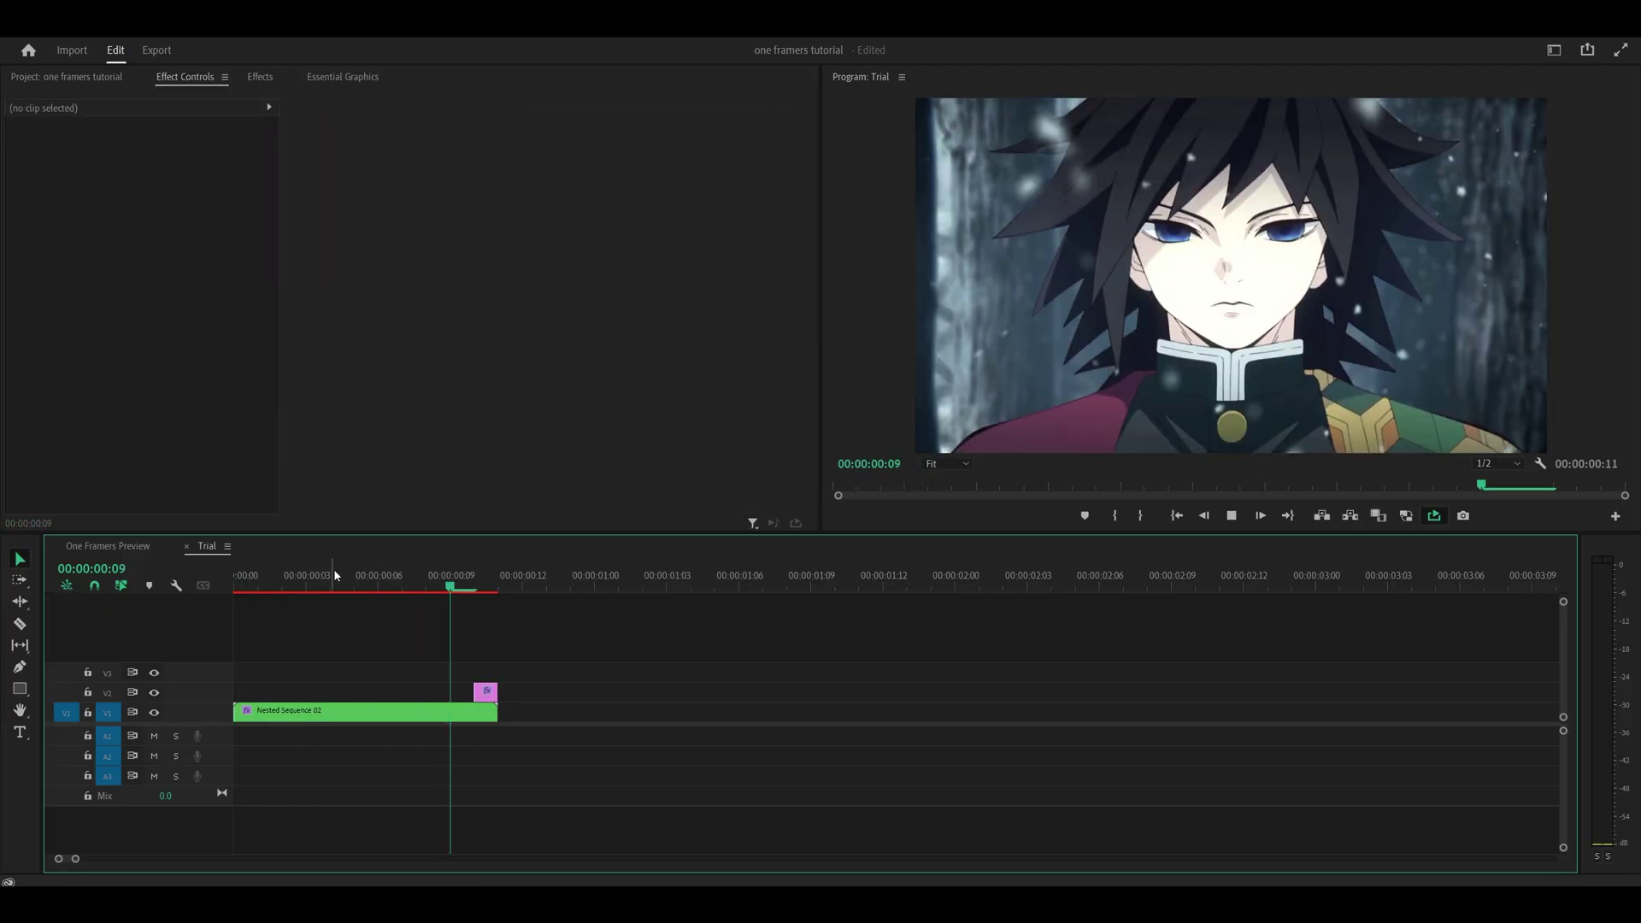
key("space")
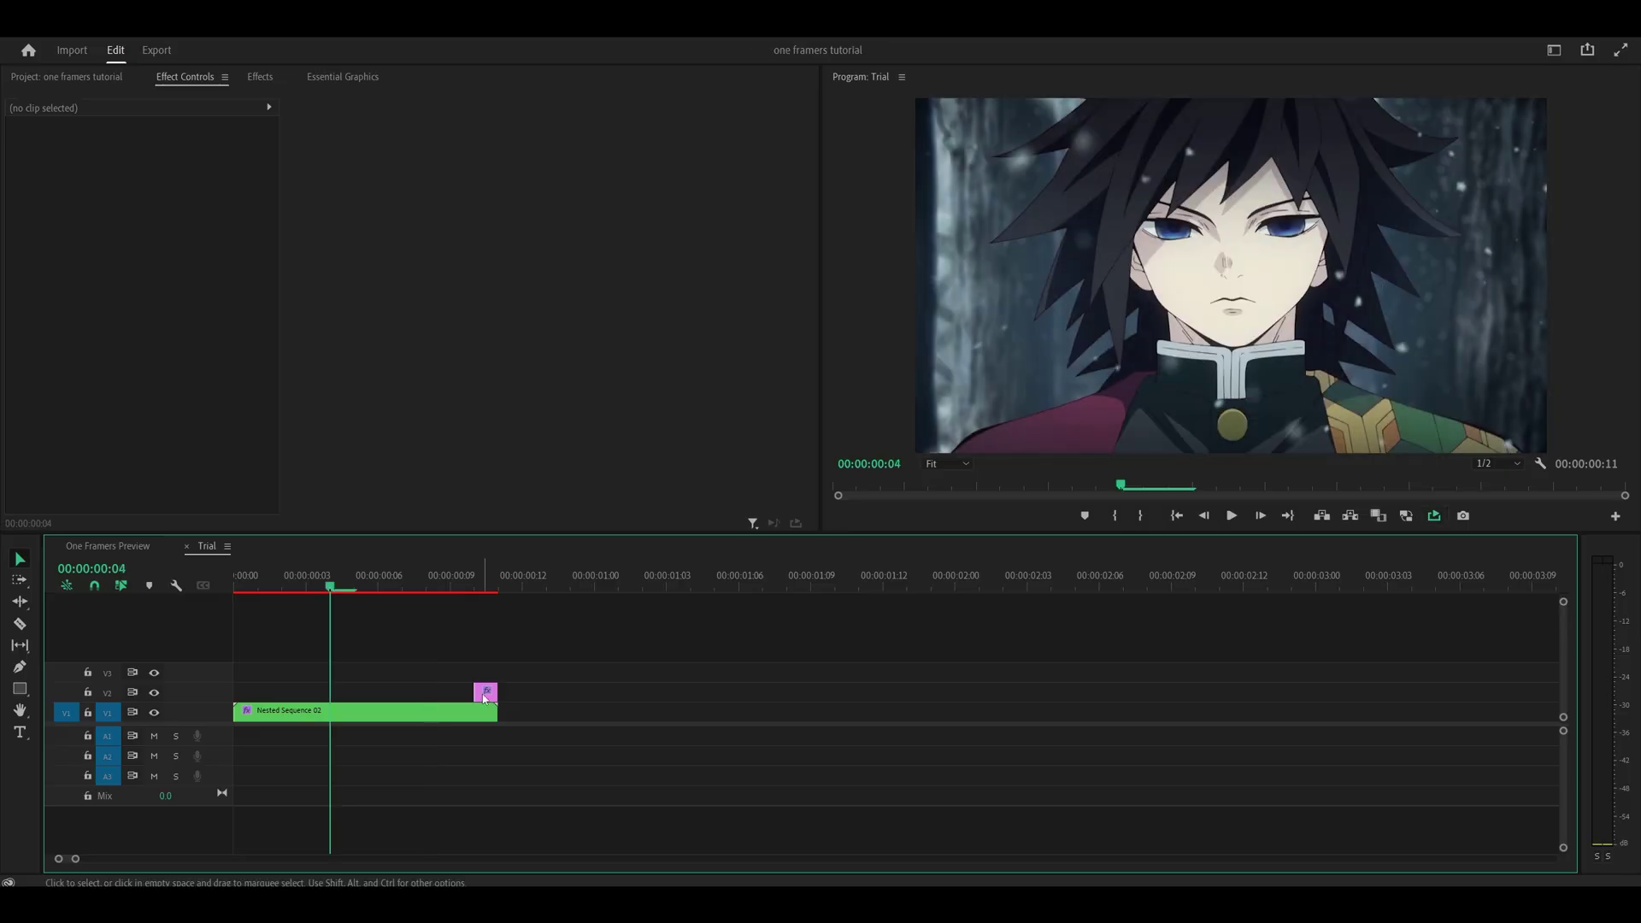
left_click_drag(486, 694, 435, 694)
key("Down")
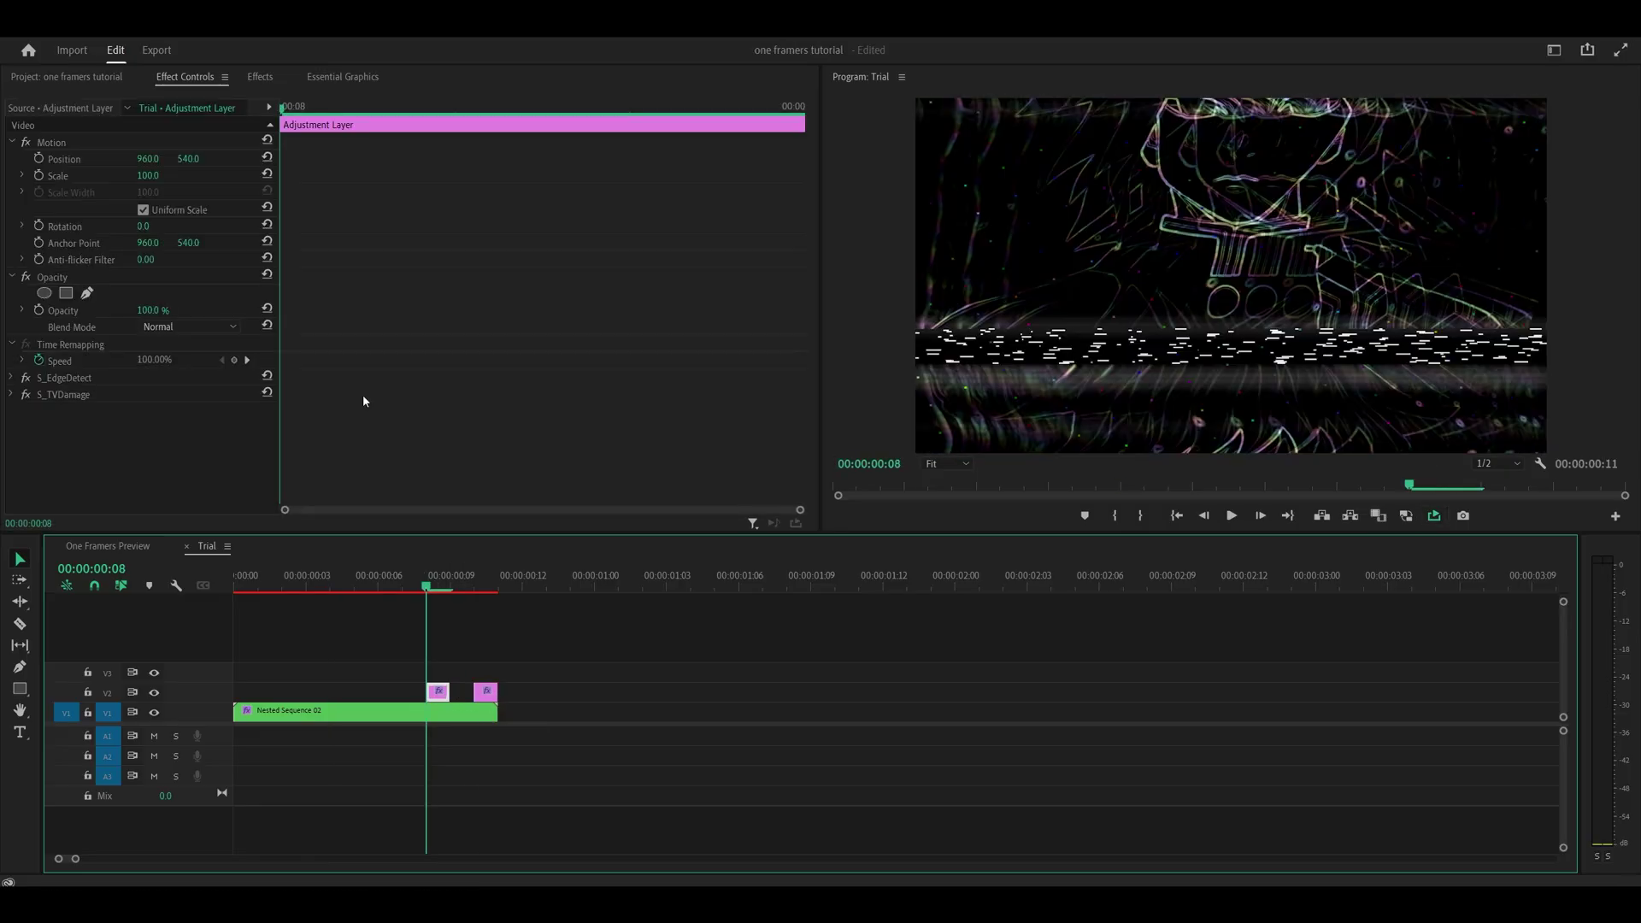
Step: Delete the S_EdgeDetect effect and set S_TVDamage Reception Master to 0.100
left_click(56, 378)
key("Delete")
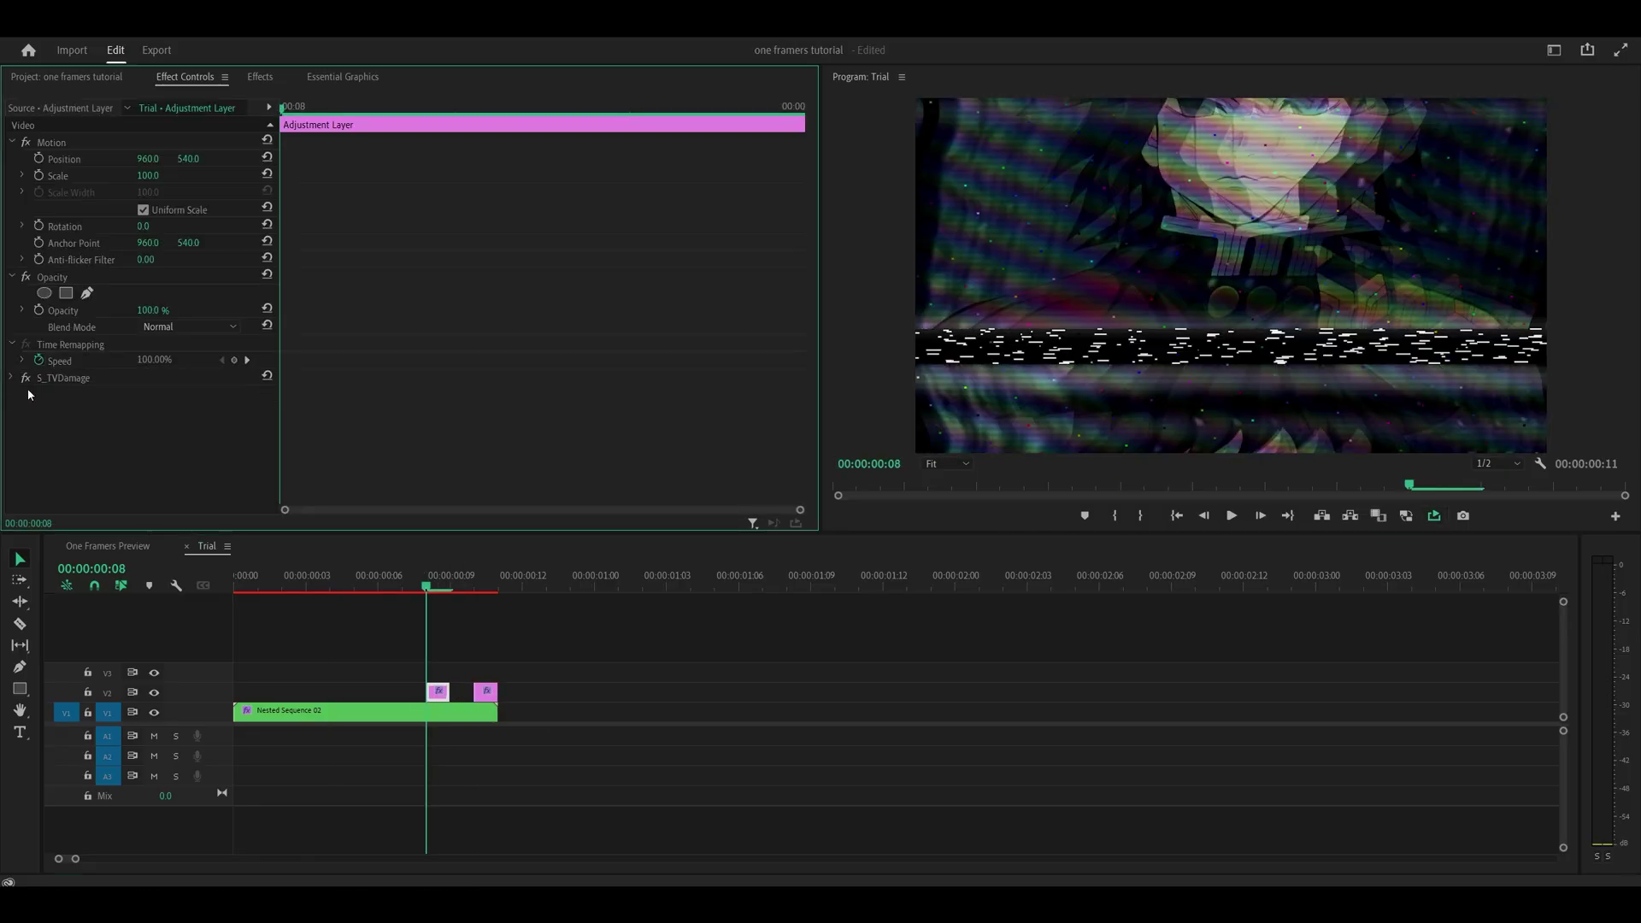
left_click(11, 378)
scroll(418, 395, "down", 4)
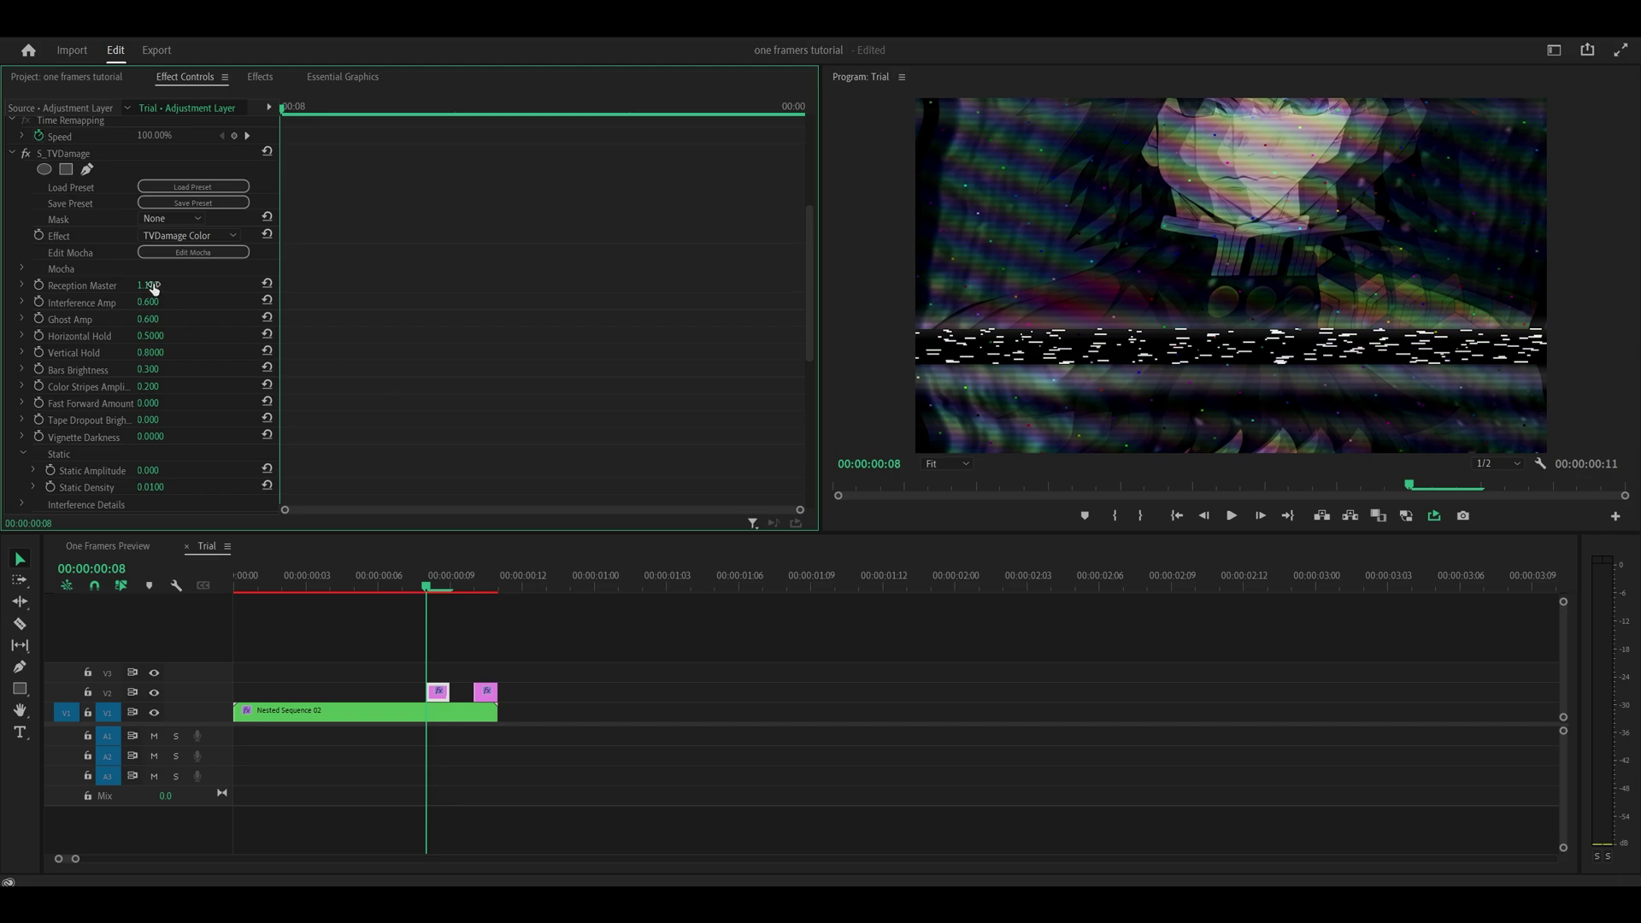
left_click(151, 286)
type("0.1")
key("Return")
Step: Return the playhead to the start and scrub through the frames around the glitch
scroll(413, 318, "down", 2)
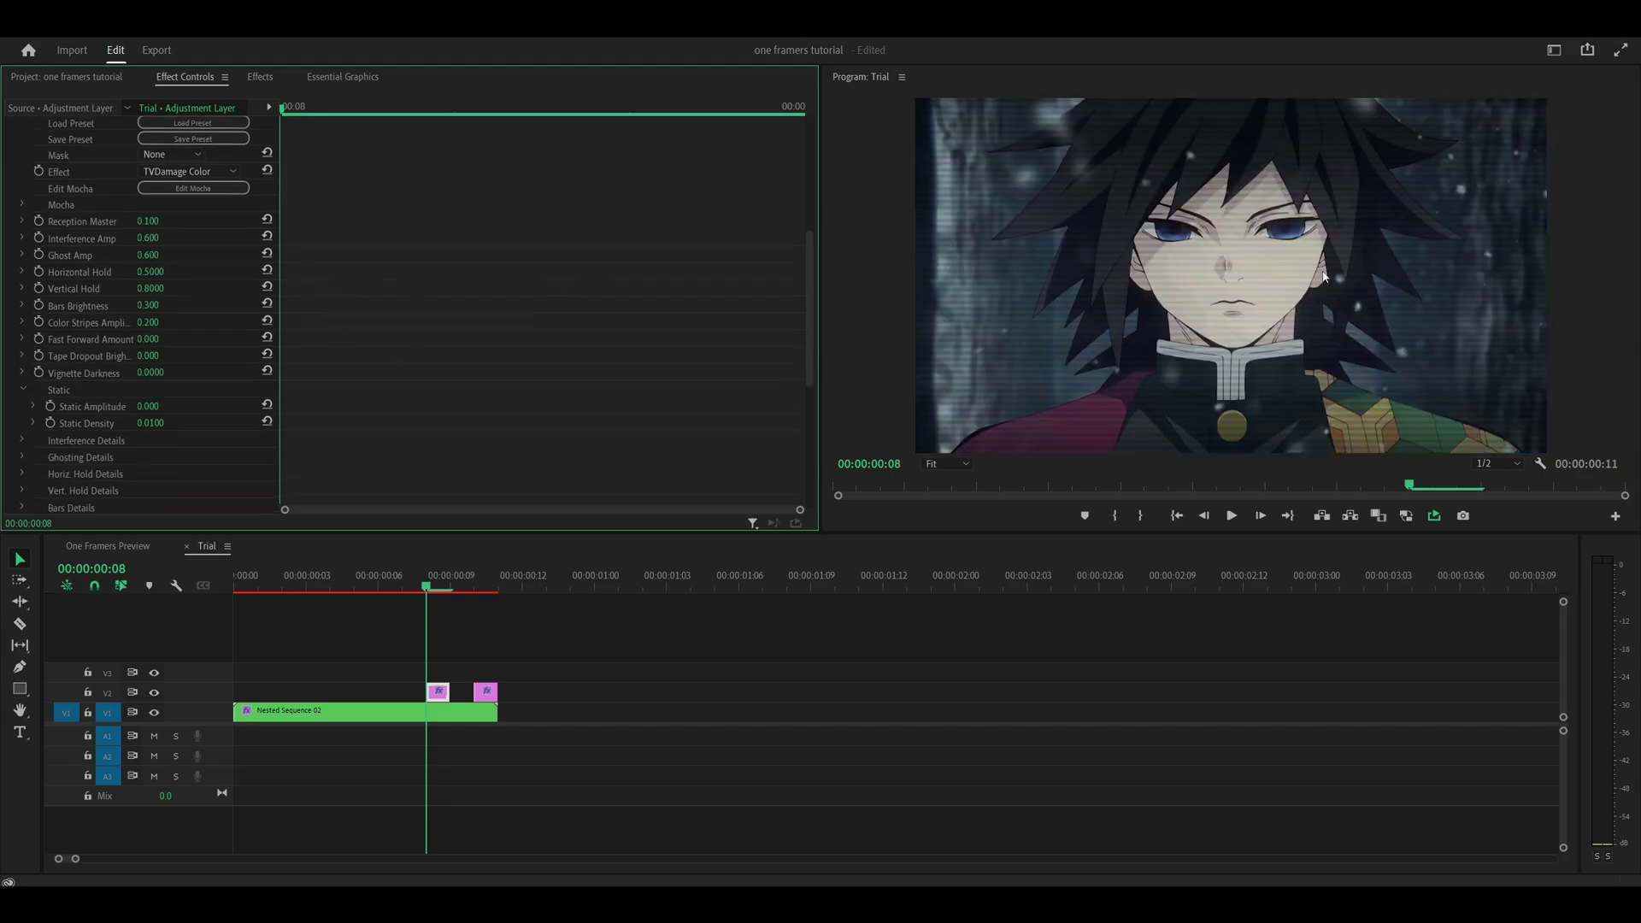
scroll(436, 317, "up", 2)
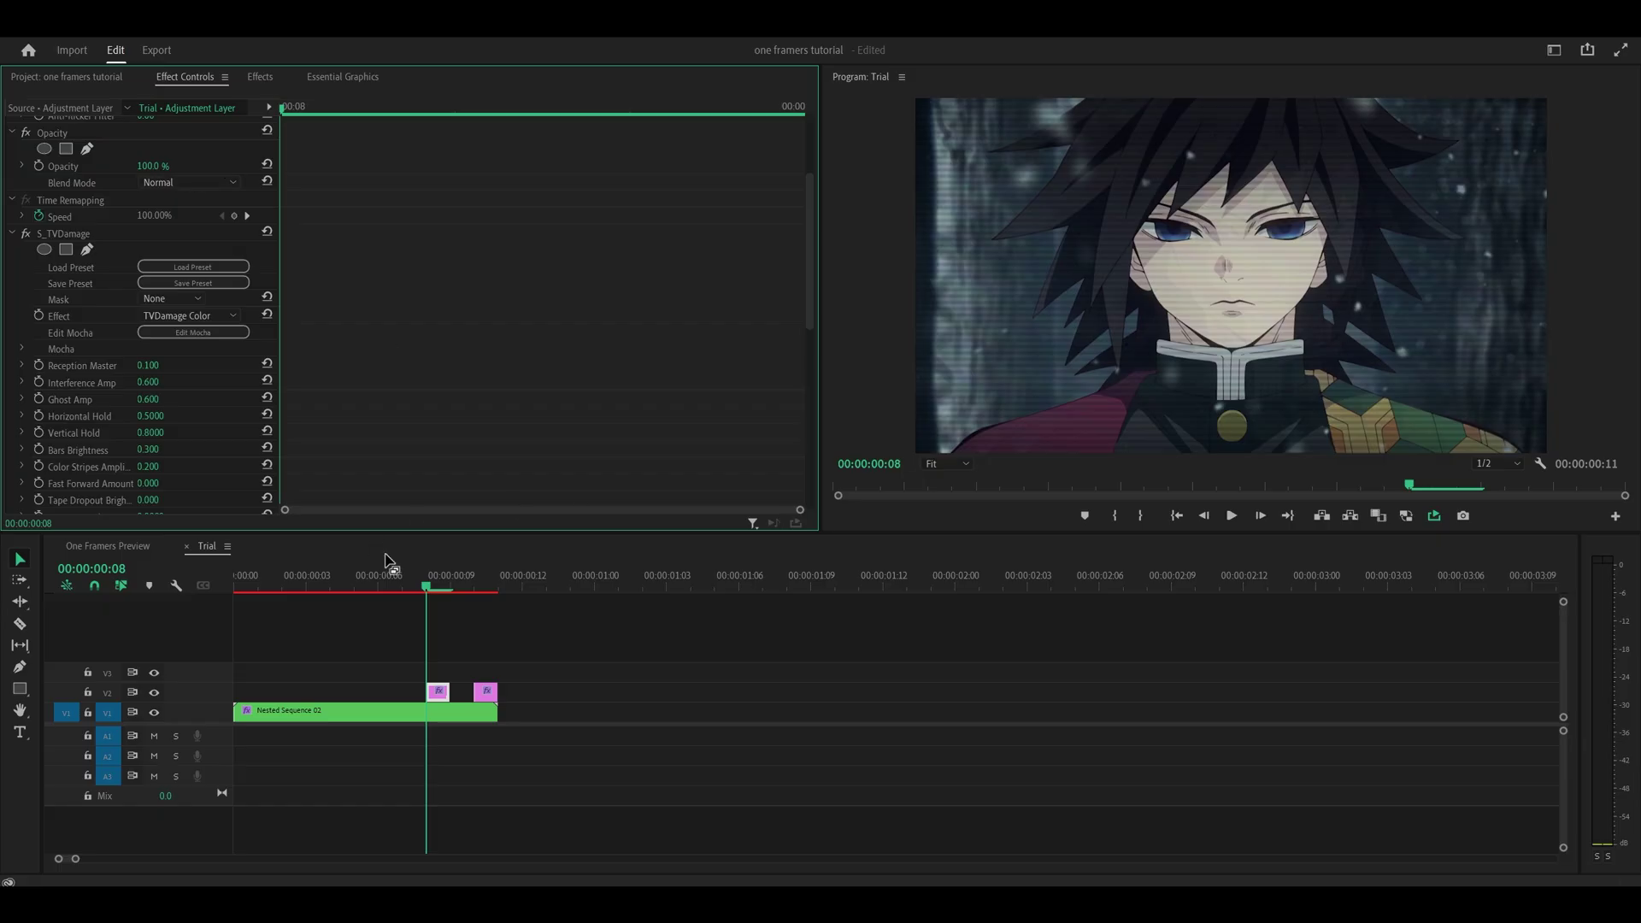
left_click(394, 617)
key("Home")
left_click_drag(332, 588, 424, 590)
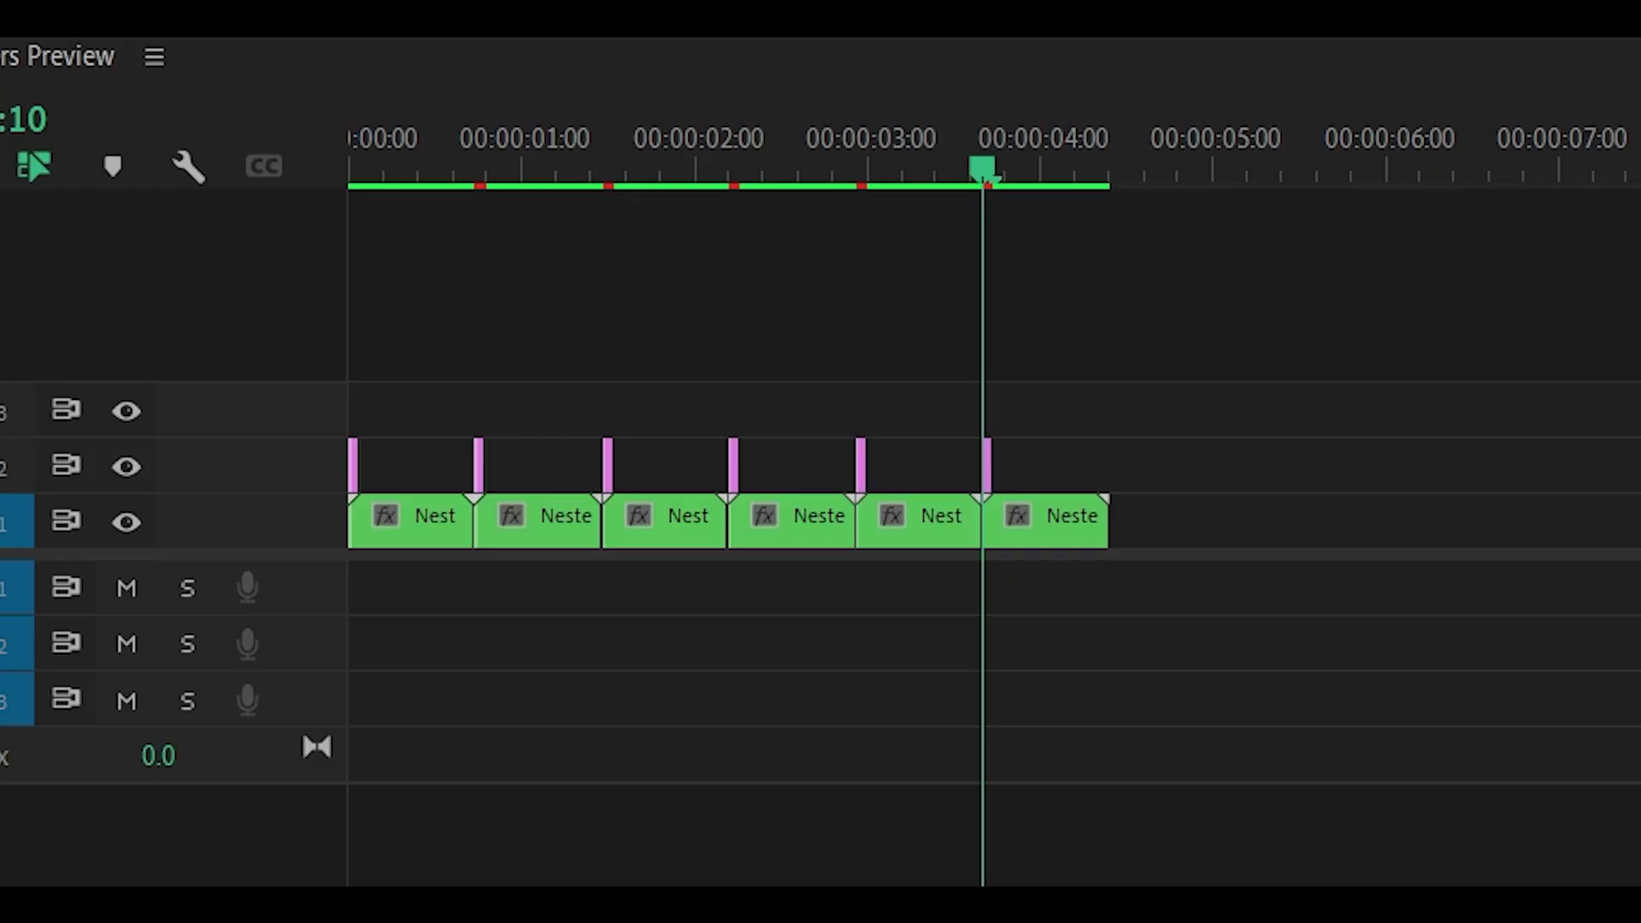